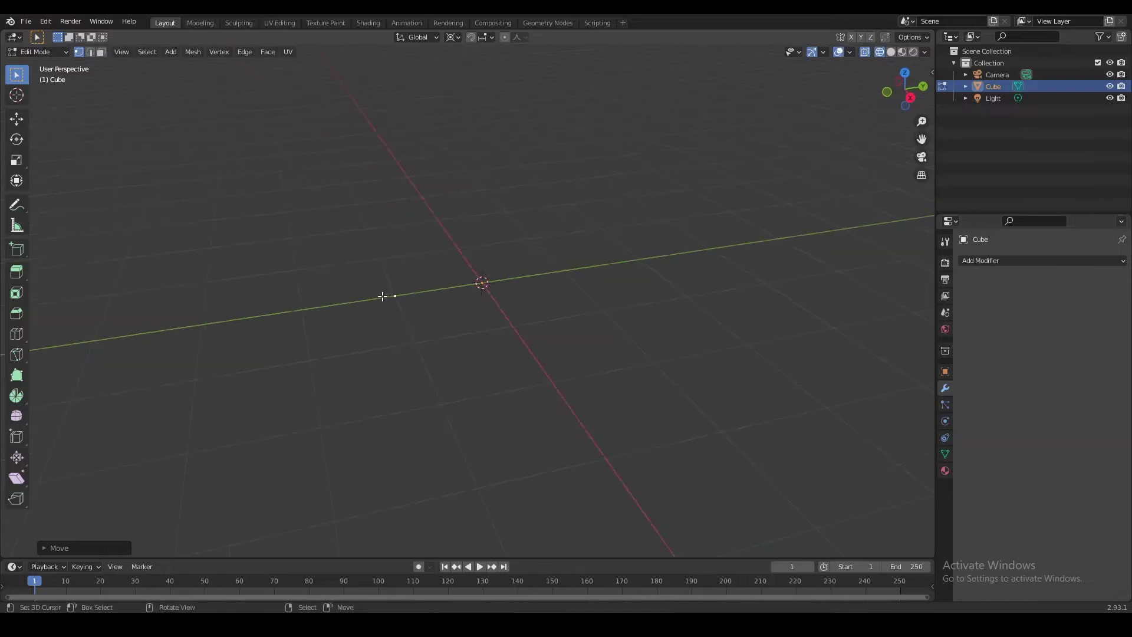
key("g")
key("y")
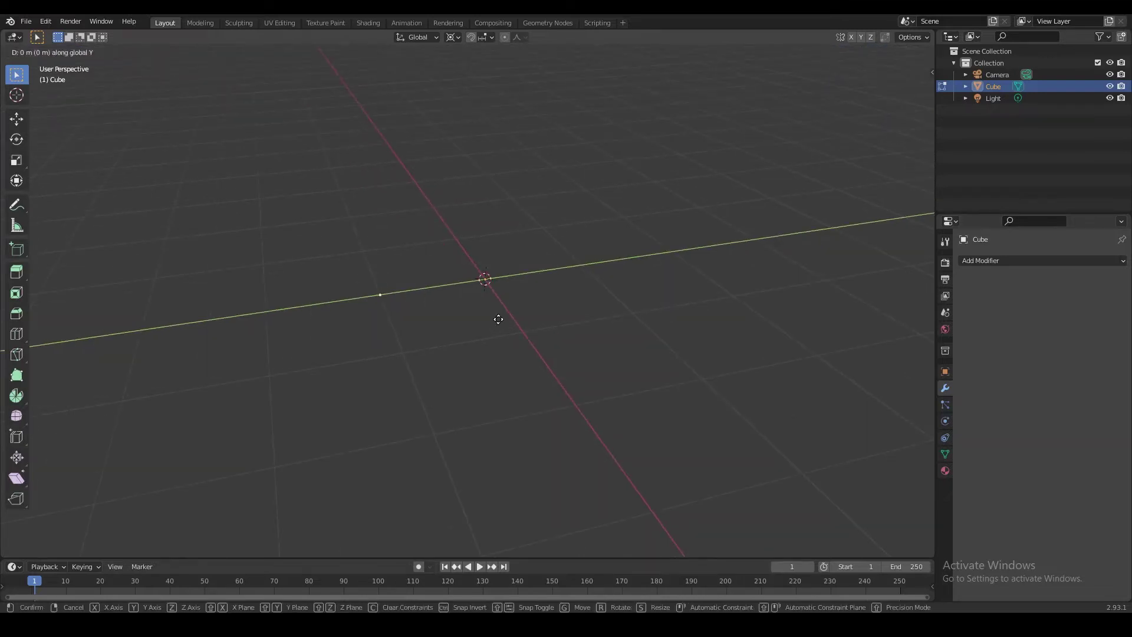
key("Escape")
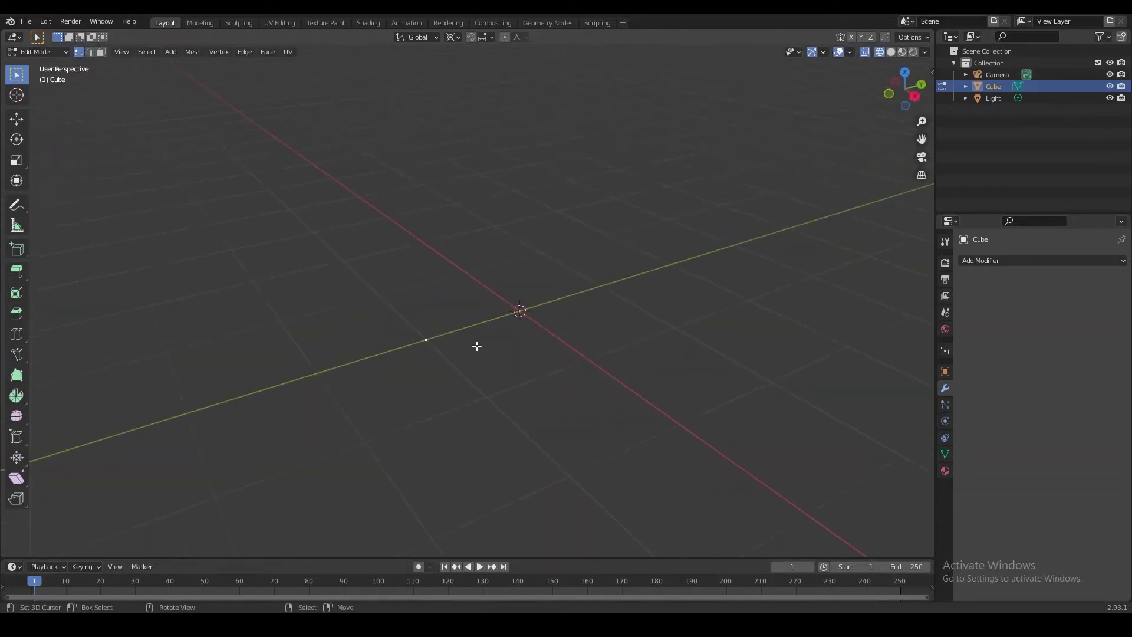
Extrude the single vertex straight up along Z to form a vertical edge
key("e")
key("Escape")
key("g")
key("z")
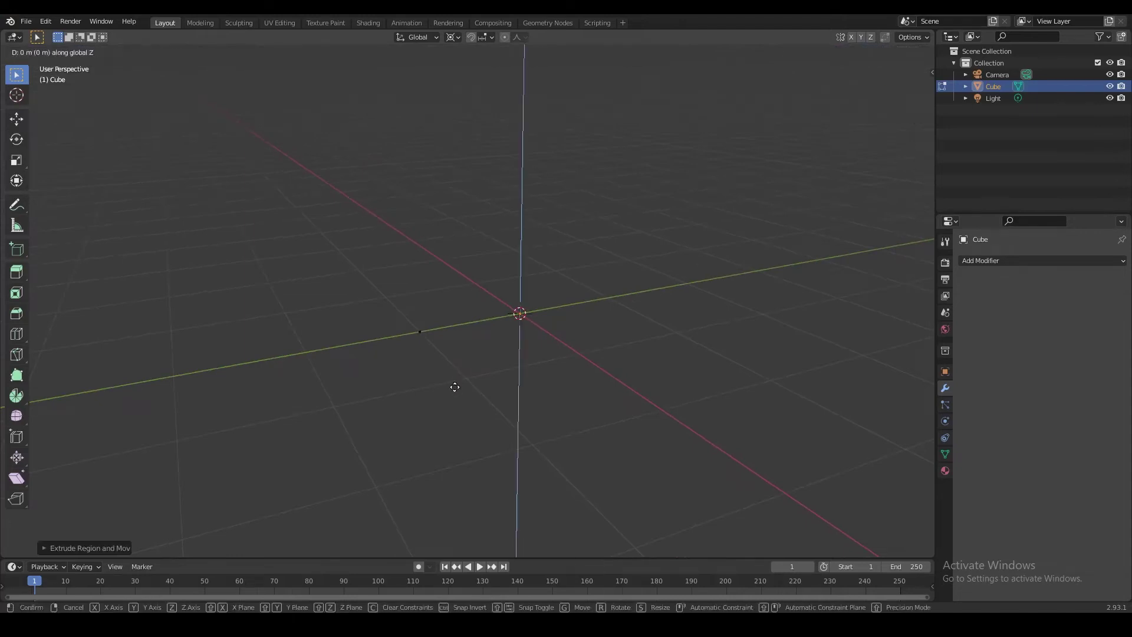
key("Return")
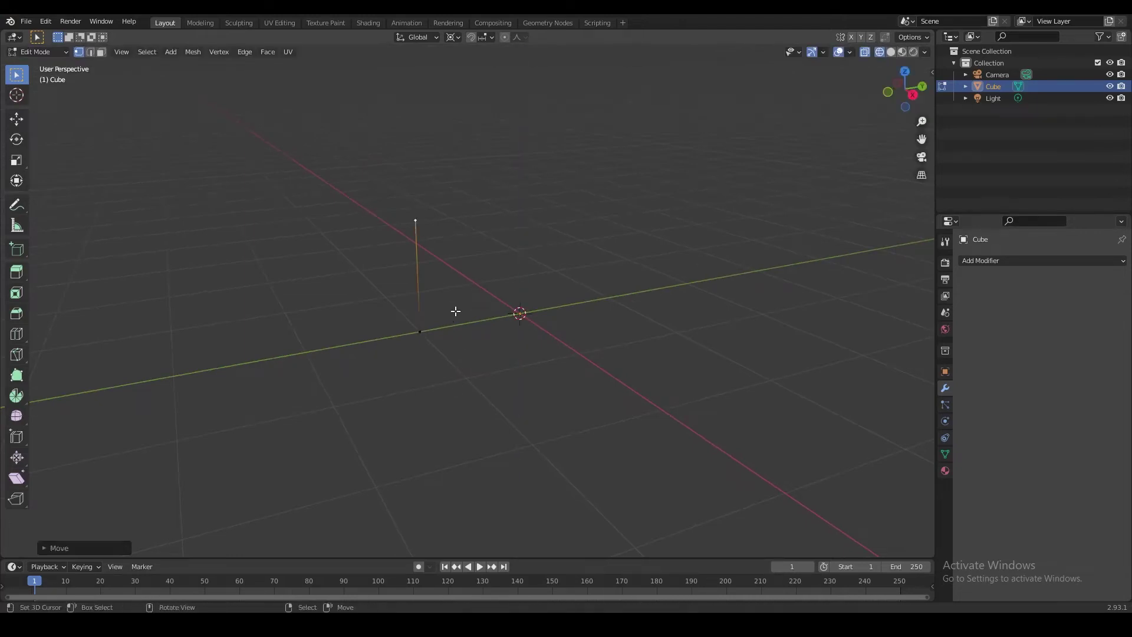
Cut a midpoint vertex into the vertical edge and move it outward about 0.64 m along negative Y to form a V profile
middle_click_drag(472, 314, 458, 318)
right_click(429, 330, "shift")
right_click(423, 251)
key("ctrl+r")
left_click(427, 281)
middle_click_drag(422, 283, 477, 311)
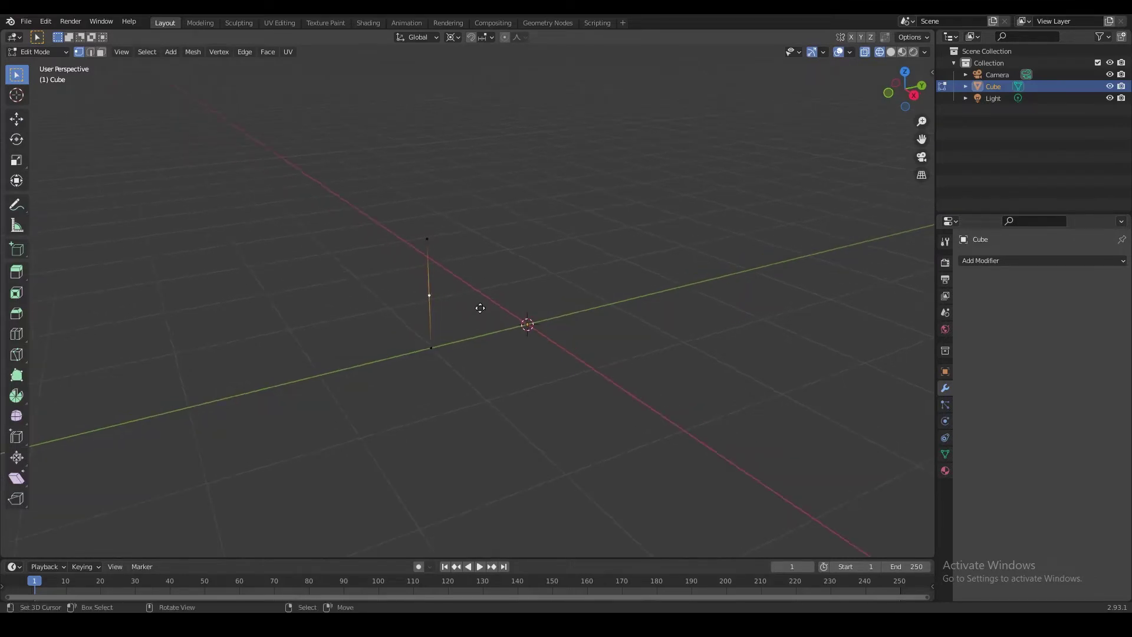
key("g")
key("y")
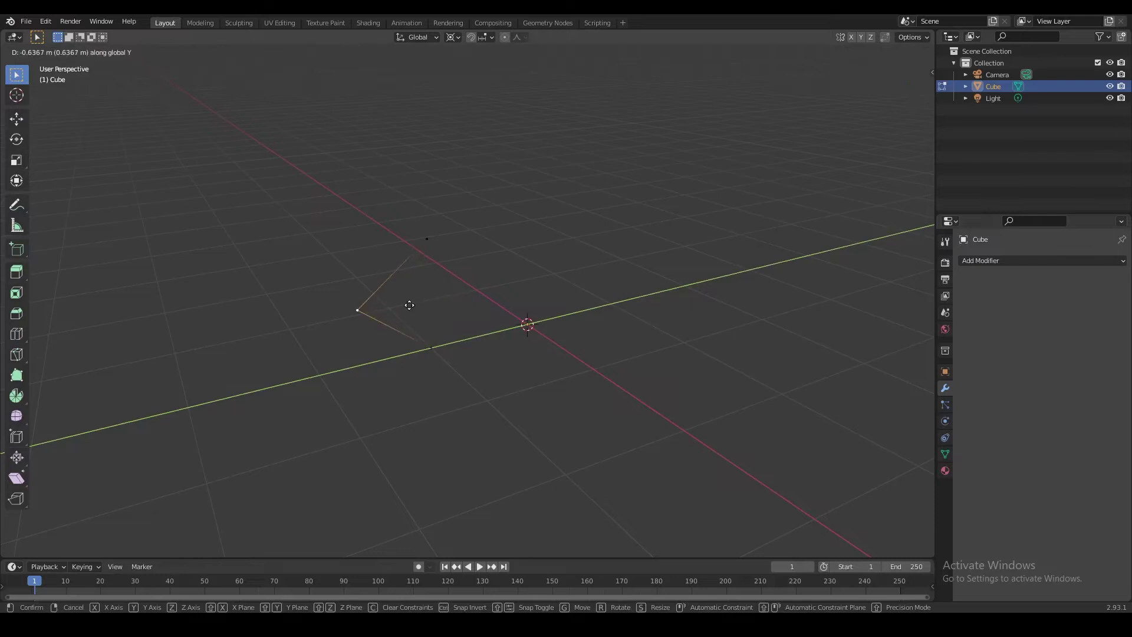
left_click(401, 306)
Return to Object Mode and add a Screw modifier to the V-shaped profile
middle_click_drag(428, 340, 395, 261)
middle_click_drag(425, 310, 458, 316)
key("Tab")
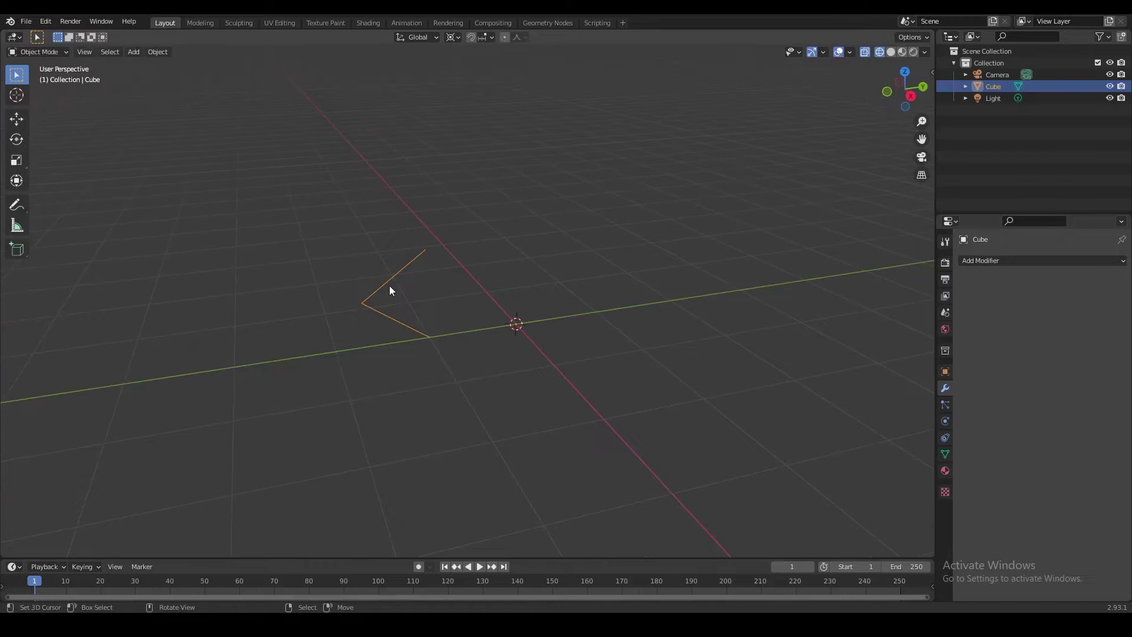
left_click(977, 263)
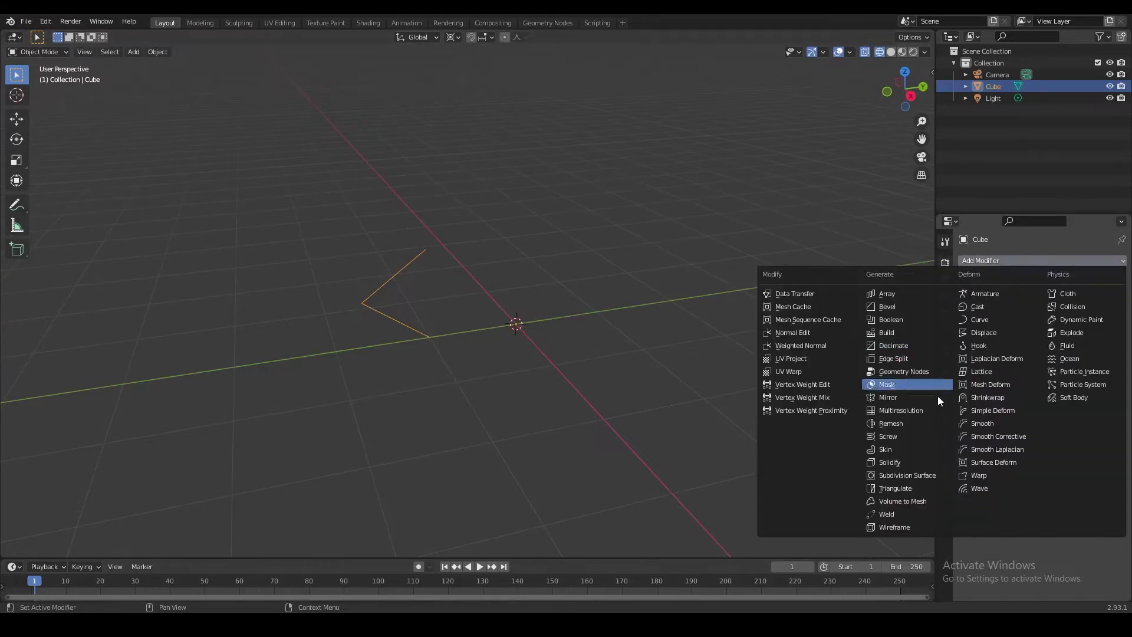
left_click(897, 435)
middle_click_drag(709, 363, 627, 353)
Examine the revolved shape in wireframe and solid shading, in both Object and Edit Mode
key("shift+z")
mouse_move(468, 296)
middle_mouse_down()
mouse_move(577, 307)
mouse_move(520, 324)
mouse_move(424, 309)
mouse_move(367, 323)
mouse_move(542, 324)
mouse_move(496, 322)
mouse_move(412, 258)
mouse_move(501, 307)
mouse_move(455, 310)
mouse_move(488, 314)
mouse_move(468, 319)
mouse_move(490, 344)
mouse_move(433, 334)
mouse_move(952, 328)
middle_mouse_up()
key("shift+z")
scroll(424, 309, "down", 1)
scroll(497, 330, "up", 2)
key("shift+z")
key("Tab")
key("Tab")
key("shift+z")
key("shift+z")
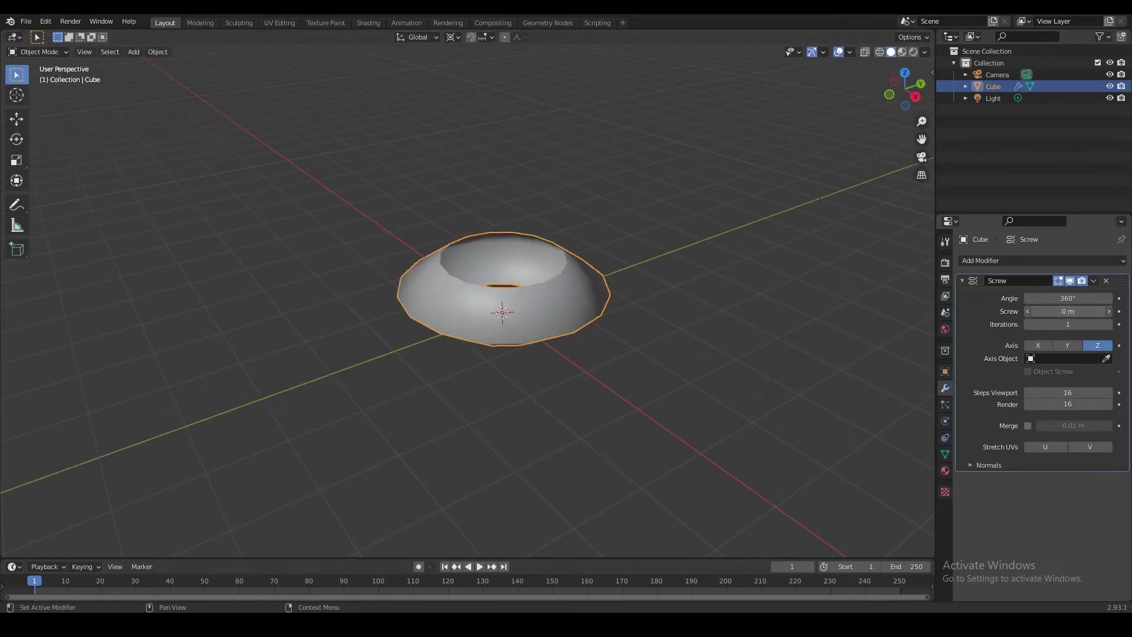
Set the modifier's Screw offset to 1 m and check the resulting spiral in wireframe and solid shading
type("1")
key("Return")
mouse_move(539, 259)
middle_mouse_down()
mouse_move(574, 243)
mouse_move(489, 259)
mouse_move(522, 236)
middle_mouse_up()
key("shift+z")
key("Tab")
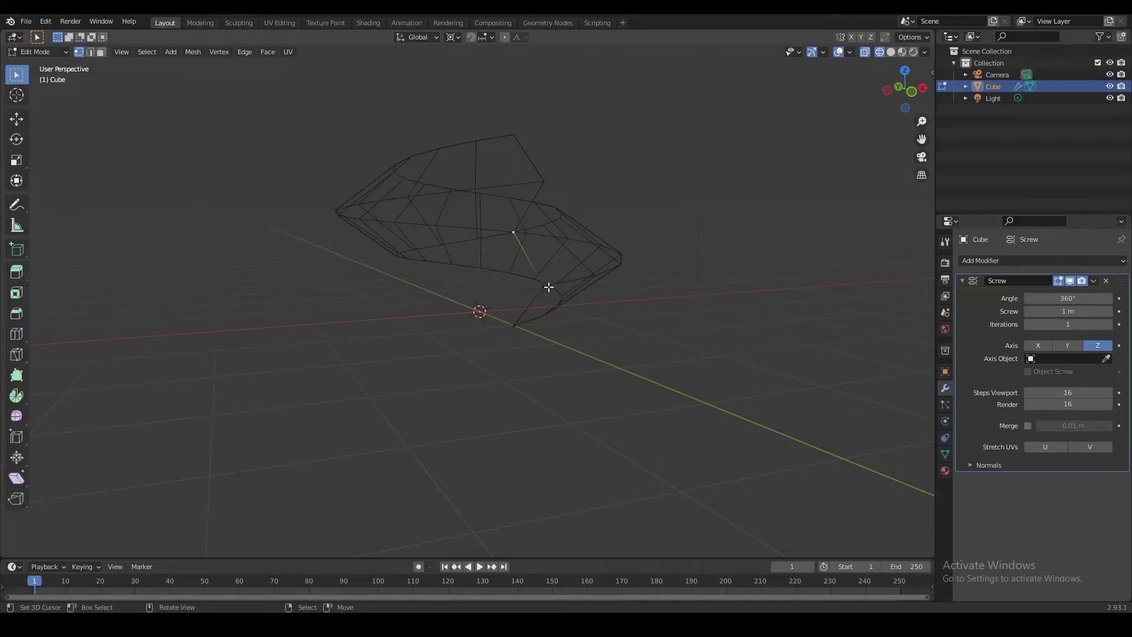
key("Tab")
key("shift+z")
mouse_move(529, 283)
middle_mouse_down()
mouse_move(472, 292)
mouse_move(524, 296)
mouse_move(470, 268)
mouse_move(483, 271)
middle_mouse_up()
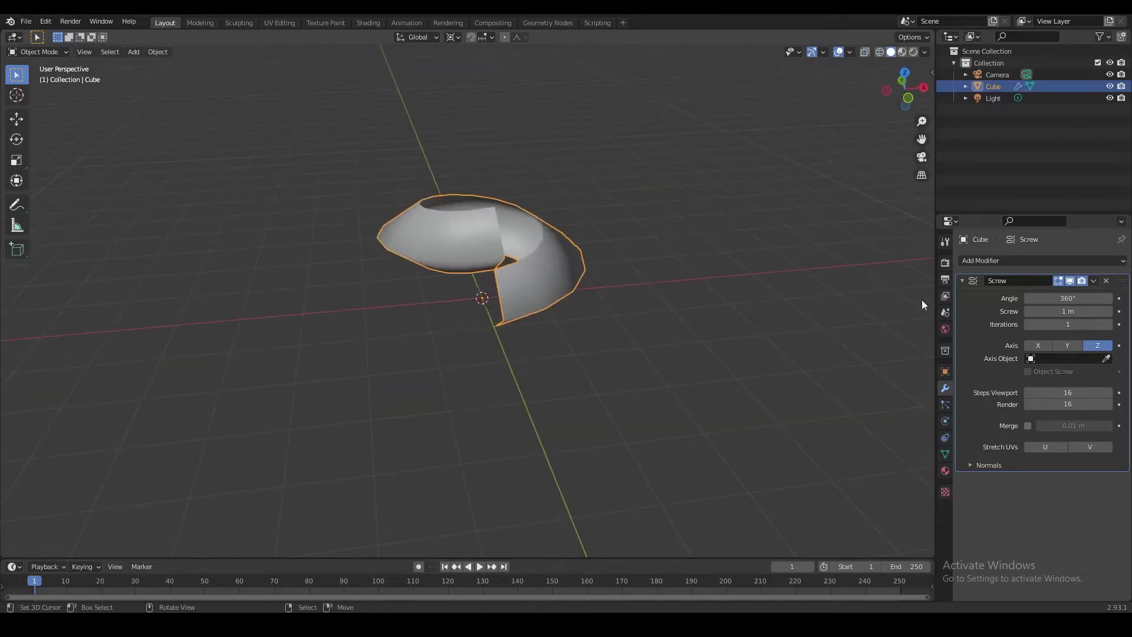
Set the Screw modifier's iterations to 20 to lengthen the thread
left_click(1109, 324)
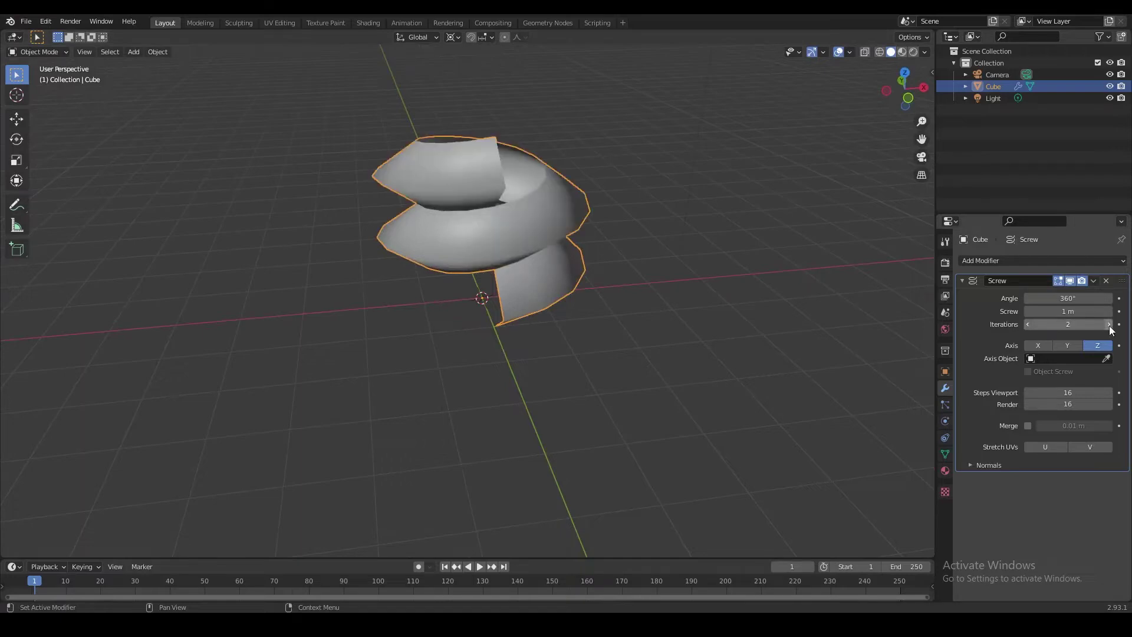
left_click(1109, 324)
left_click(1109, 325)
left_click(1109, 324)
scroll(660, 291, "down", 5)
middle_click_drag(660, 291, 662, 299)
scroll(661, 299, "down", 2)
left_click_drag(1067, 324, 1104, 325)
scroll(713, 281, "down", 1)
middle_click_drag(714, 289, 757, 357, "shift")
middle_click_drag(757, 357, 708, 359)
left_click_drag(1067, 324, 1088, 324)
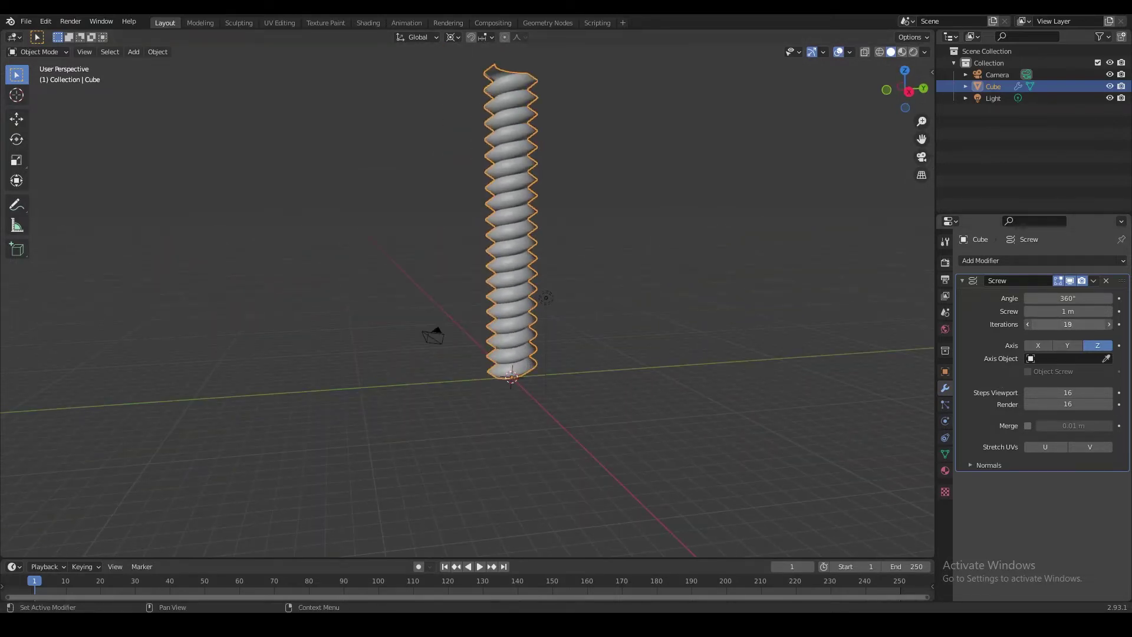
middle_click_drag(737, 295, 575, 307)
scroll(567, 311, "up", 5)
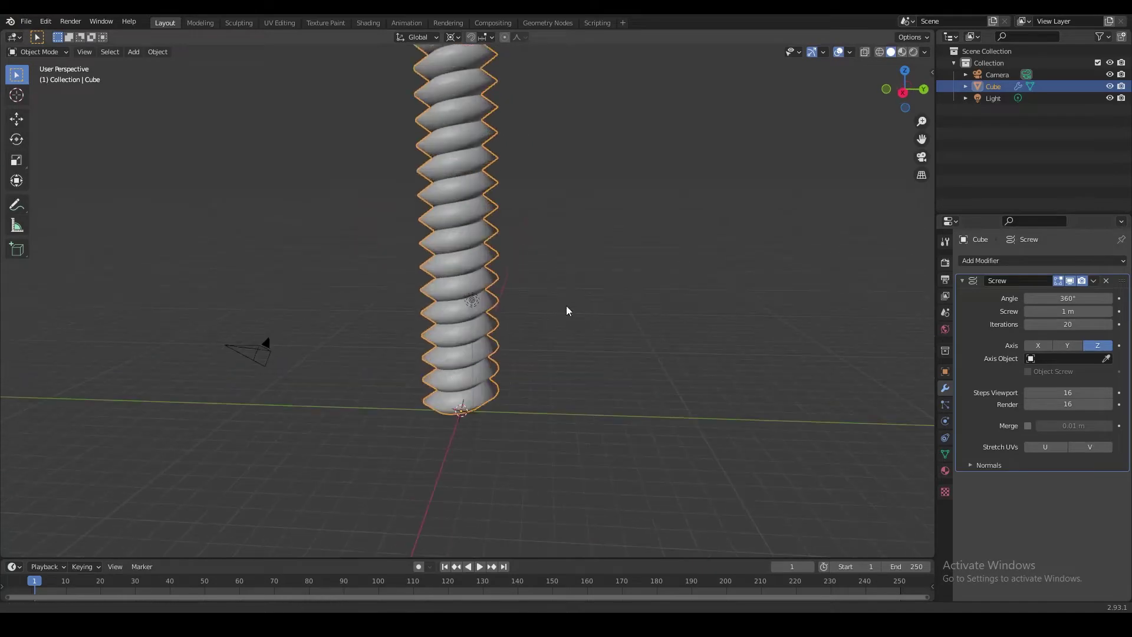
Cut a midpoint vertex into each of the two sloping edges of the thread profile in Edit Mode
key("Tab")
scroll(556, 273, "up", 4)
mouse_move(523, 268)
middle_mouse_down()
mouse_move(556, 273)
mouse_move(516, 282)
middle_mouse_up()
key("shift+z")
key("shift+z")
key("ctrl+r")
left_click(446, 314)
middle_click_drag(444, 314, 520, 285)
Move both midpoint vertices of the profile inward about 0.32 m along Y and return to Object Mode
right_click(514, 271, "shift")
scroll(520, 286, "up", 1)
middle_click_drag(552, 282, 513, 328, "shift")
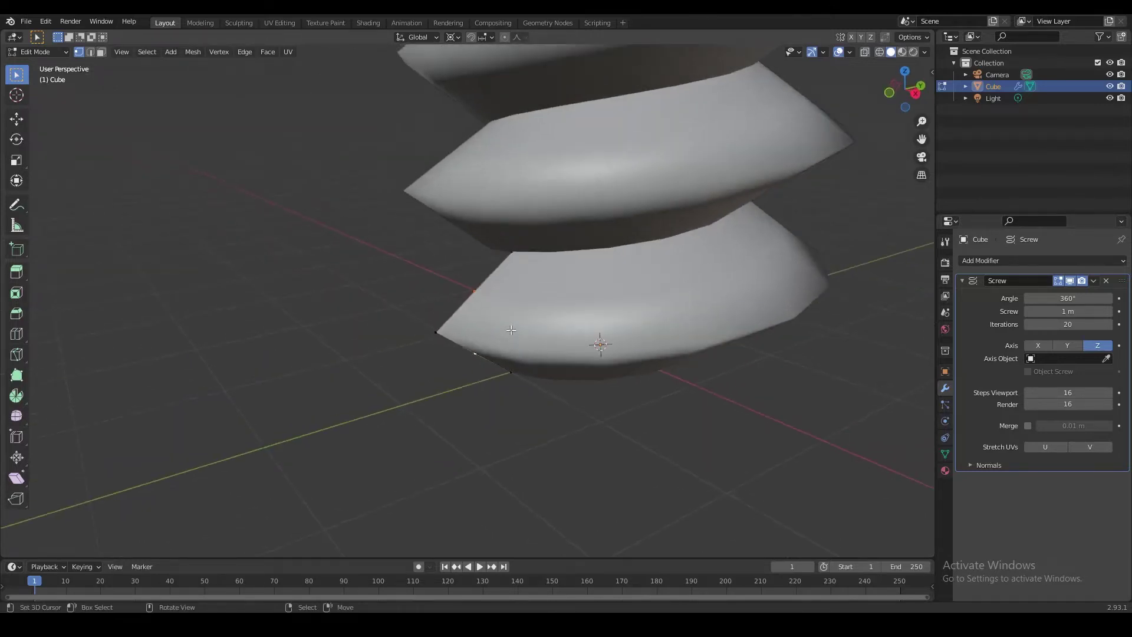
key("g")
key("y")
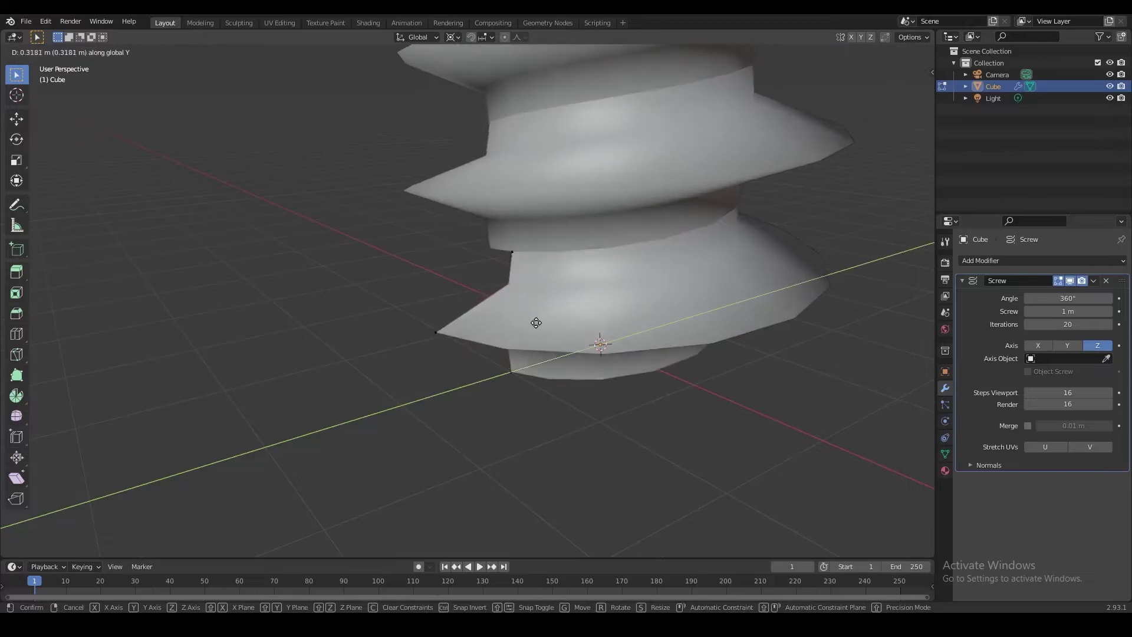
left_click(534, 319)
key("Tab")
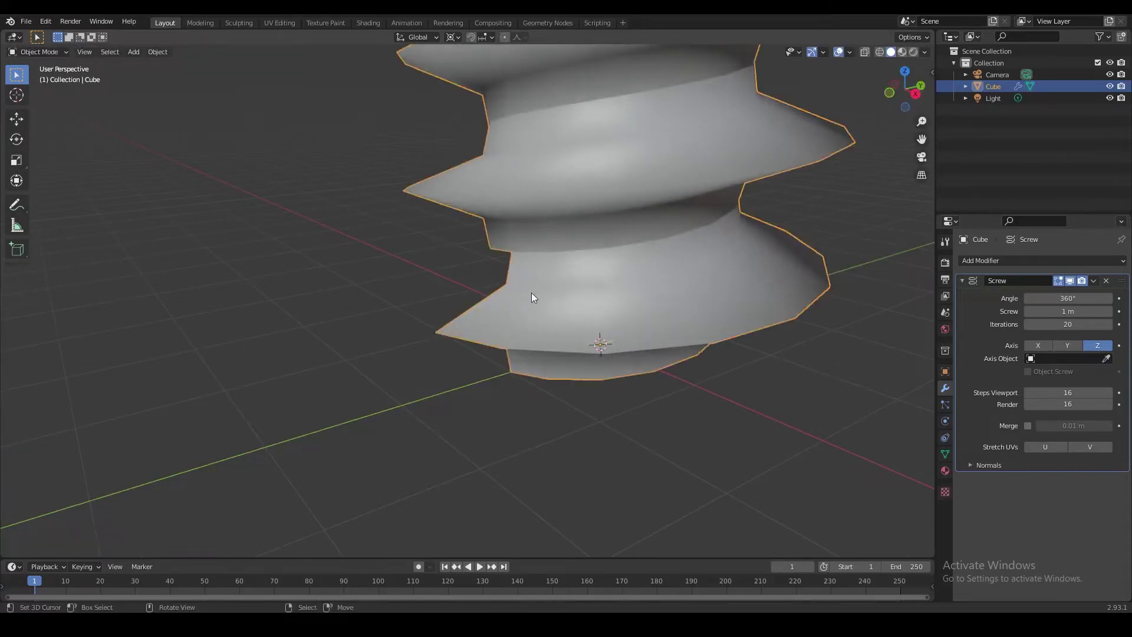
Move the profile's outer tip vertex inward about 0.17 m along Y to shorten the thread
scroll(533, 298, "down", 4)
middle_click_drag(532, 279, 492, 298)
scroll(491, 293, "down", 2)
middle_click_drag(482, 256, 503, 306)
mouse_move(490, 226)
middle_mouse_down()
mouse_move(461, 250)
mouse_move(480, 228)
middle_mouse_up()
scroll(483, 300, "up", 3)
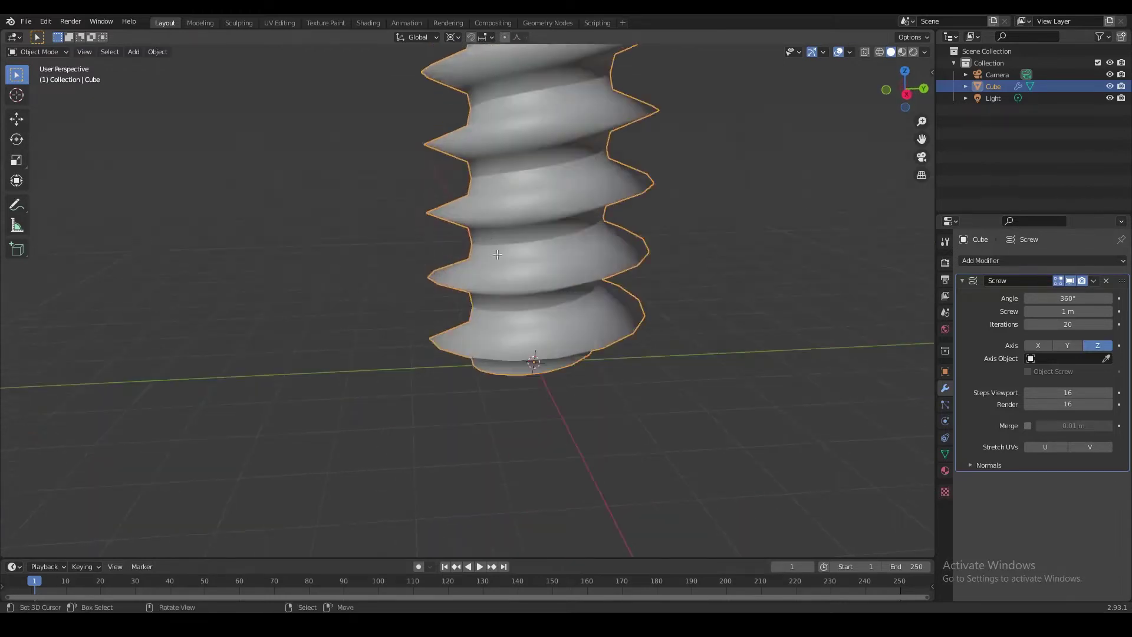
key("Tab")
scroll(507, 317, "up", 3)
middle_click_drag(469, 322, 556, 316)
key("g")
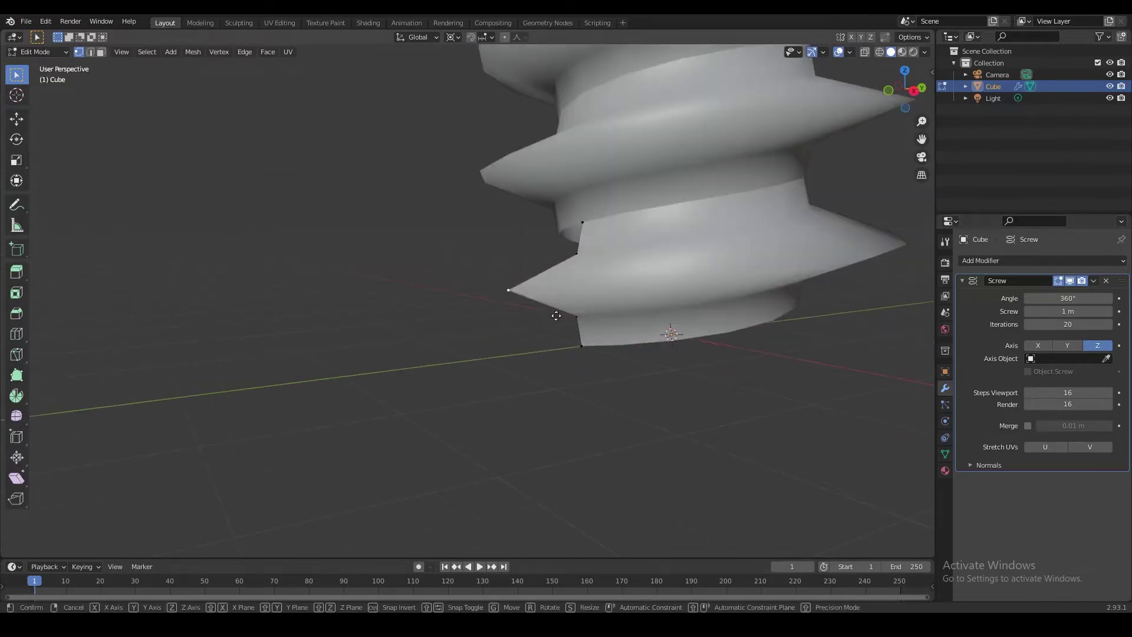
key("y")
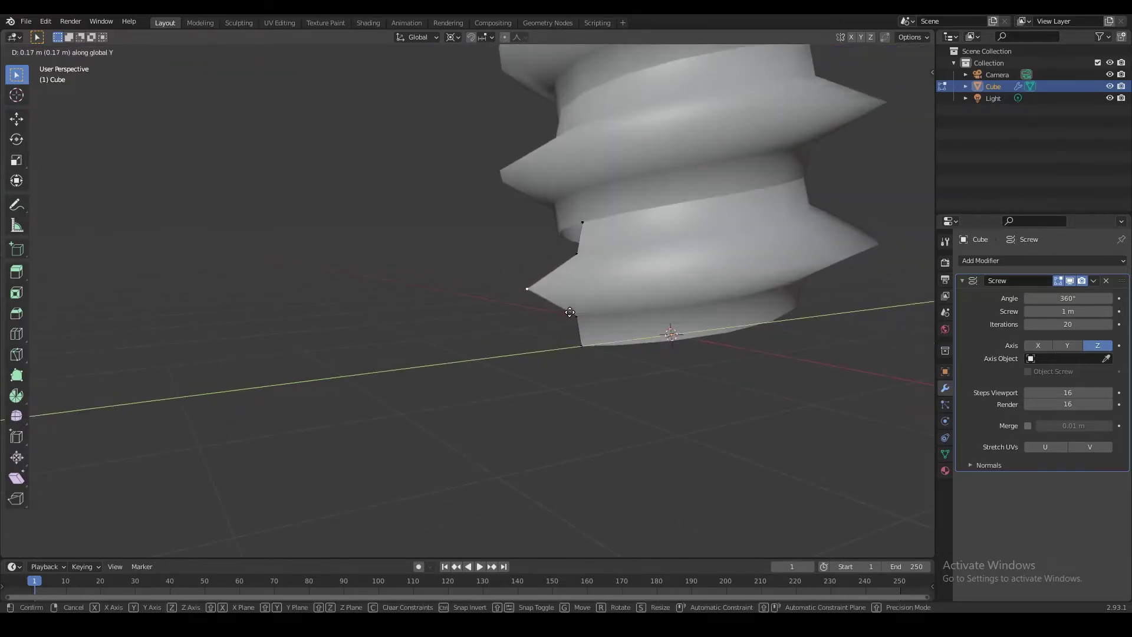
left_click(571, 312)
Apply the Screw modifier in Object Mode and enter Edit Mode on the resulting mesh
key("Tab")
scroll(533, 336, "down", 5)
middle_click_drag(533, 336, 507, 280)
scroll(586, 267, "up", 4)
scroll(583, 286, "down", 4)
key("ctrl+a")
key("Tab")
scroll(496, 281, "up", 3)
key("a")
key("a")
right_click(459, 242)
key("g")
right_click(465, 243)
Select all of the thread's vertices and merge them by distance
key("shift+z")
key("a")
key("shift+z")
middle_click_drag(597, 293, 622, 280)
key("m")
key("b")
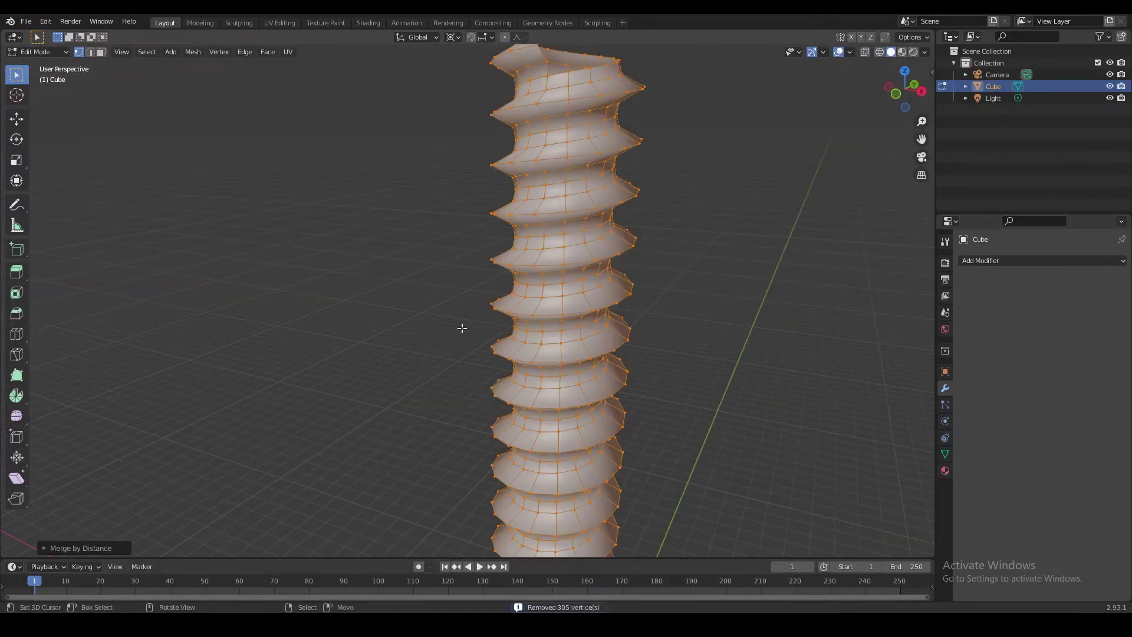
Examine both ends of the merged thread, especially the open step at its upper end
scroll(541, 269, "down", 1)
middle_click_drag(560, 287, 511, 292)
middle_click_drag(419, 231, 524, 268, "shift")
scroll(478, 275, "up", 1)
key("Tab")
key("Tab")
key("alt+a")
scroll(524, 269, "up", 3)
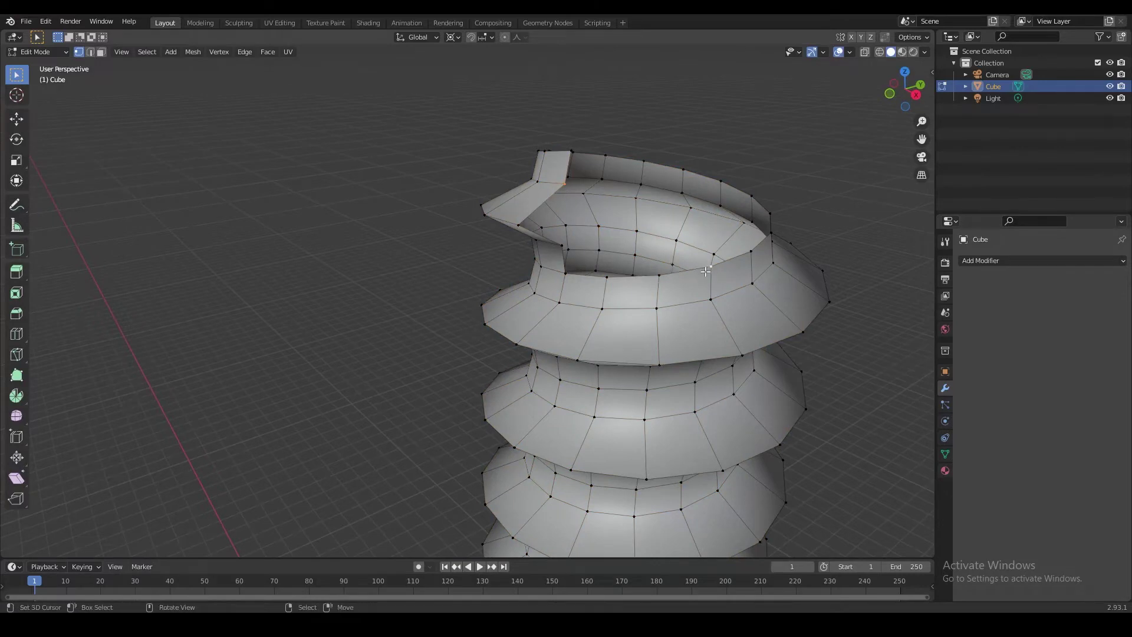
scroll(708, 269, "up", 5)
scroll(707, 270, "down", 6)
key("Tab")
middle_click_drag(514, 304, 425, 313)
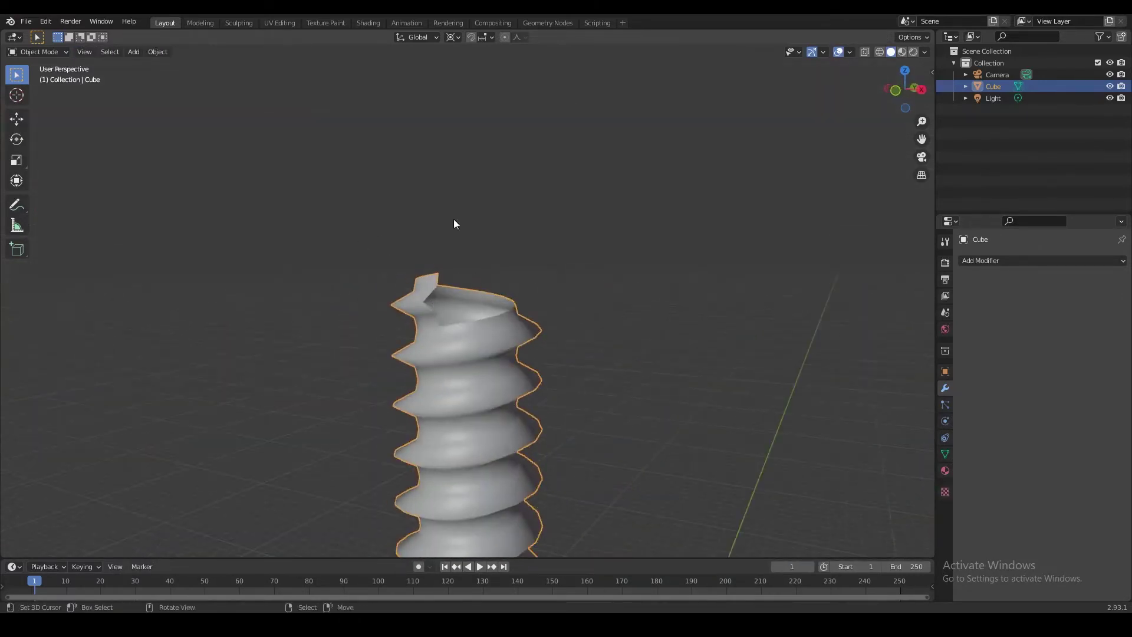
scroll(476, 277, "down", 11)
middle_click_drag(476, 487, 478, 368, "shift")
scroll(477, 368, "up", 6)
scroll(519, 234, "down", 3)
middle_click_drag(519, 234, 519, 385, "shift")
scroll(515, 294, "up", 6)
key("Tab")
middle_click_drag(507, 342, 453, 283)
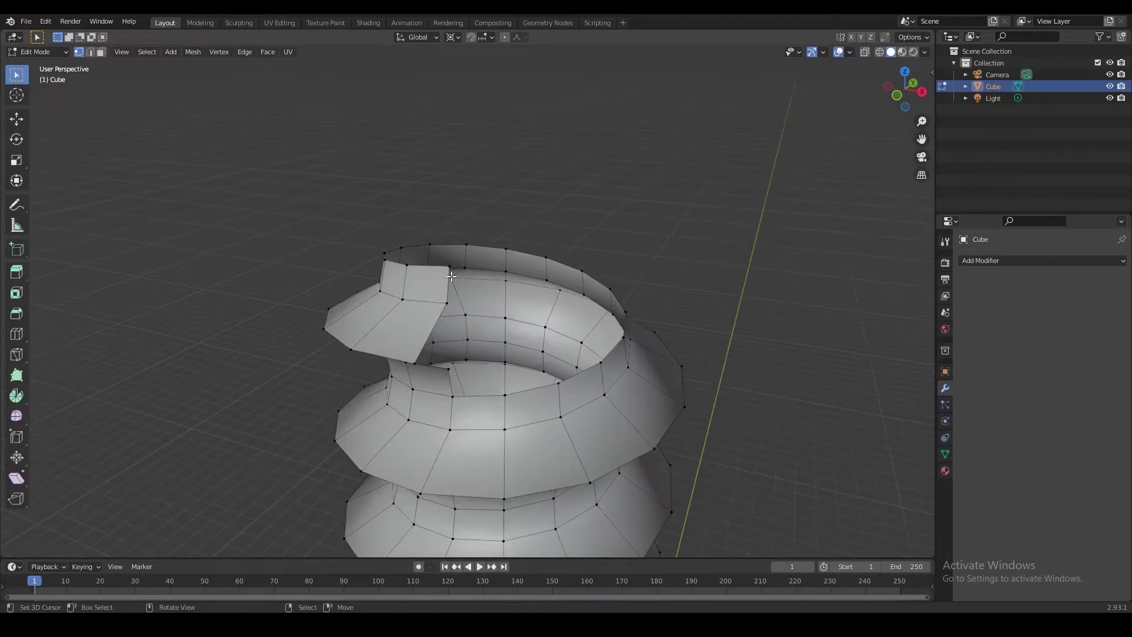
middle_click_drag(449, 362, 311, 355)
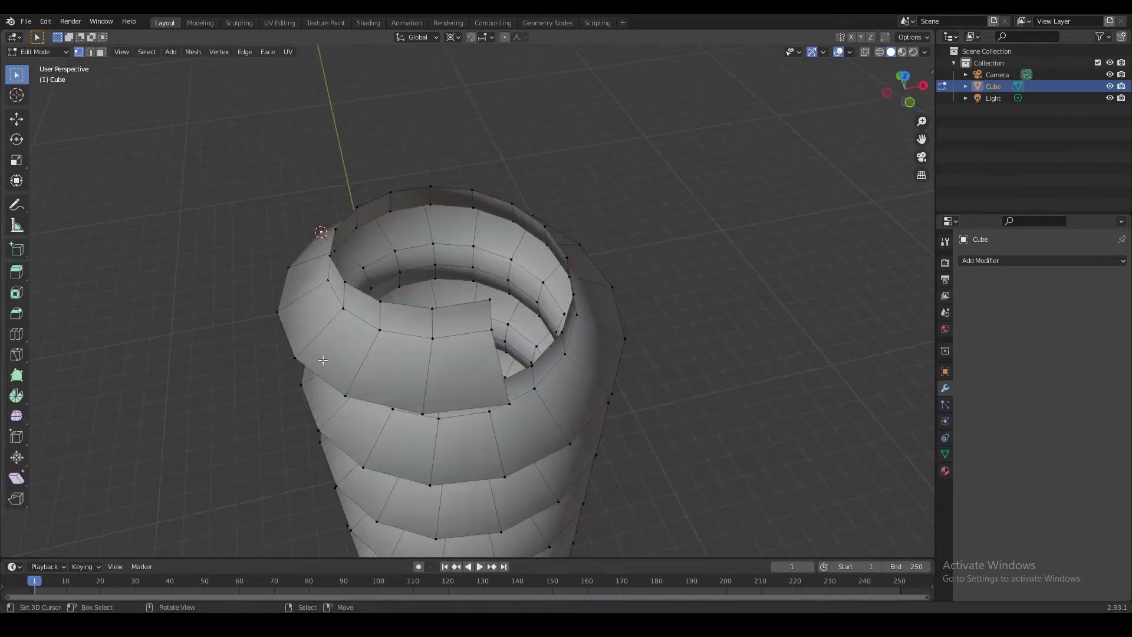
mouse_move(434, 369)
middle_mouse_down()
mouse_move(351, 346)
mouse_move(390, 333)
mouse_move(387, 321)
mouse_move(384, 350)
mouse_move(417, 355)
middle_mouse_up()
right_click(385, 366)
key("g")
right_click(391, 346)
Snap the 3D cursor to the inner rim vertex at the thread's upper end and set the transform pivot to 3D Cursor
scroll(476, 345, "down", 2)
middle_click_drag(497, 292, 411, 319)
right_click(456, 287)
scroll(457, 288, "up", 4)
key("shift+s")
left_click(490, 429)
scroll(438, 94, "down", 1)
left_click(452, 37)
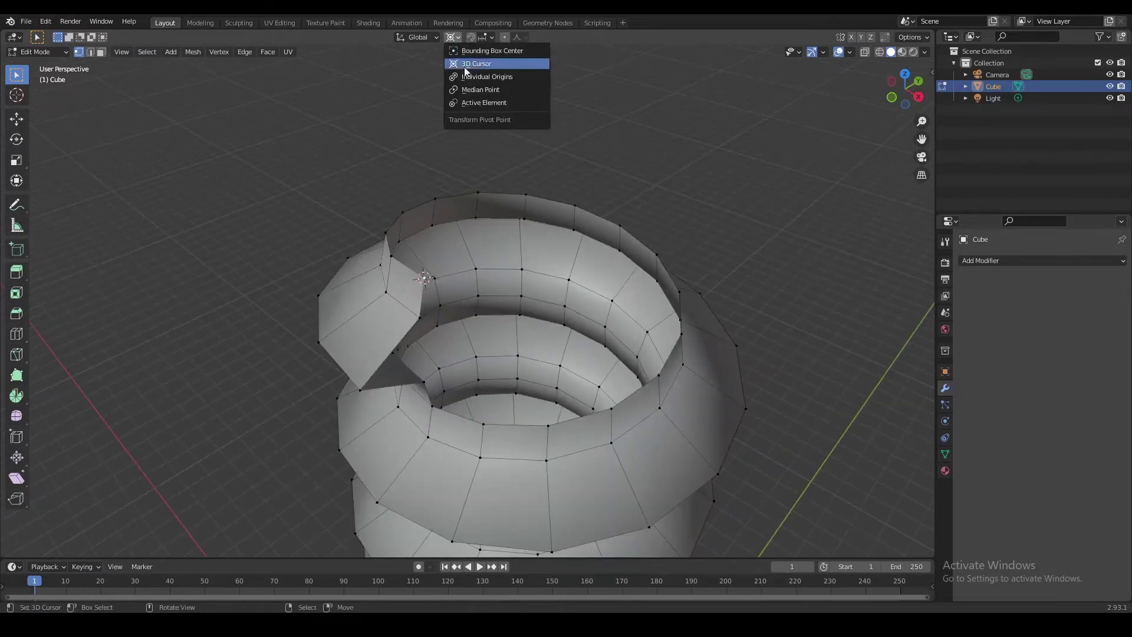
left_click(472, 63)
middle_click_drag(378, 391, 313, 339)
key("s")
key("shift+z")
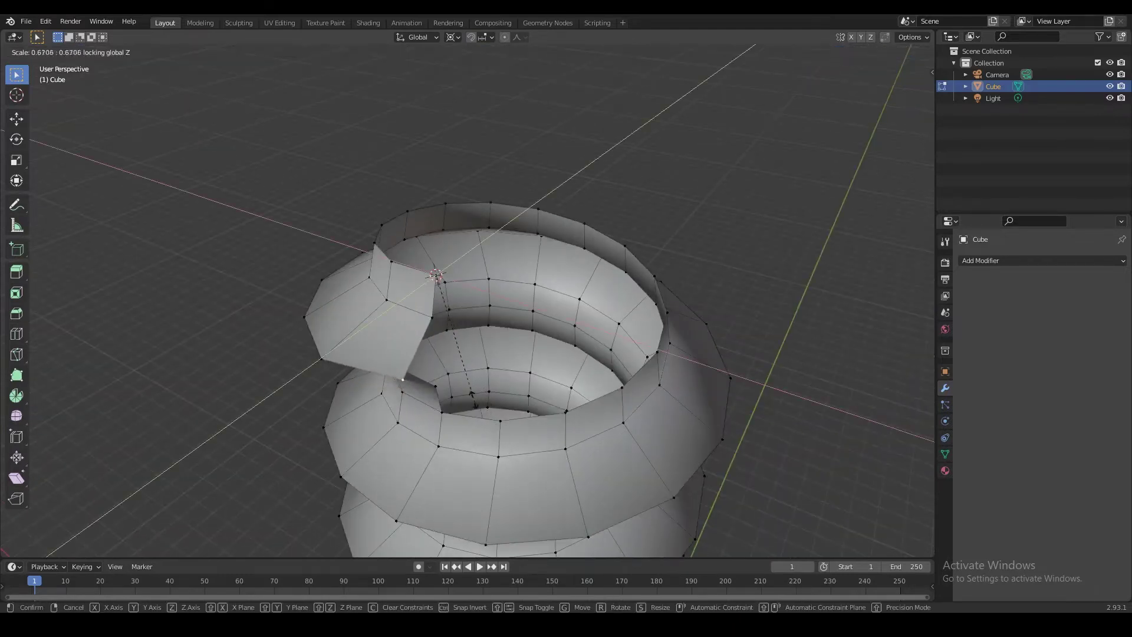
right_click(473, 362)
middle_click_drag(567, 355, 556, 356)
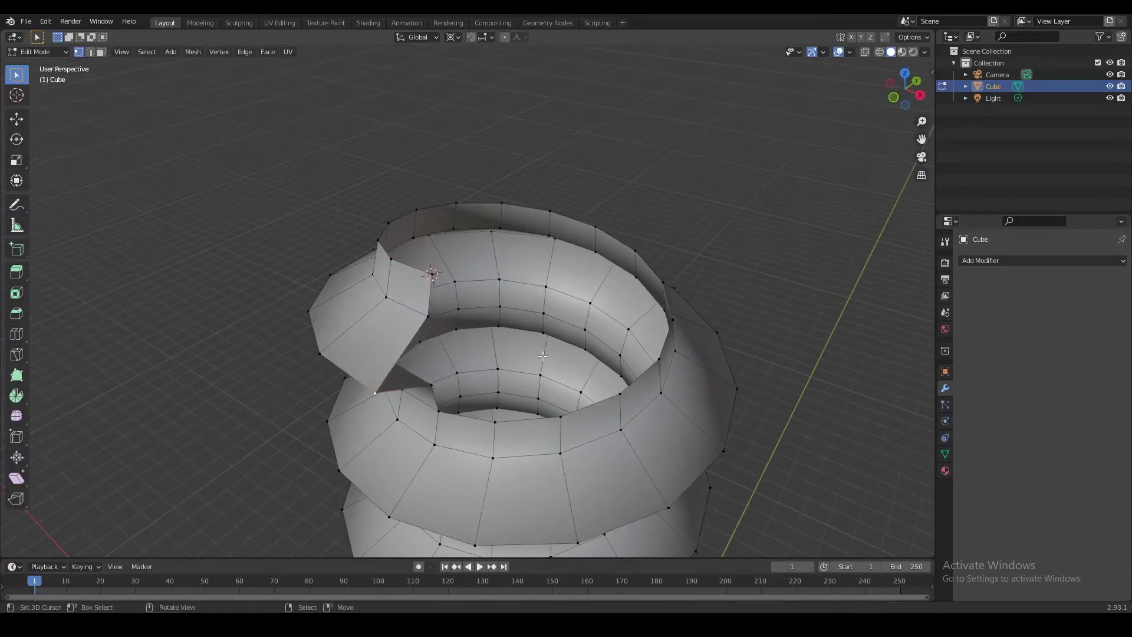
key("s")
key("shift+z")
right_click(426, 341)
Scale the outer tip vertex at the thread's end toward the 3D cursor in X and Y only, locking Z
key("s")
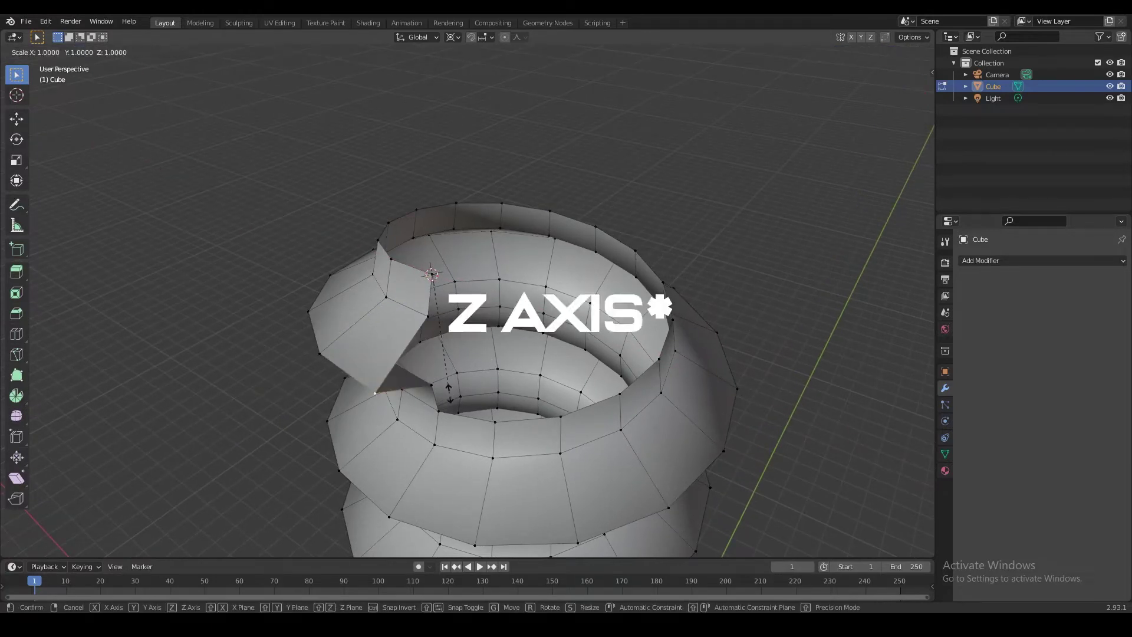
key("shift+z")
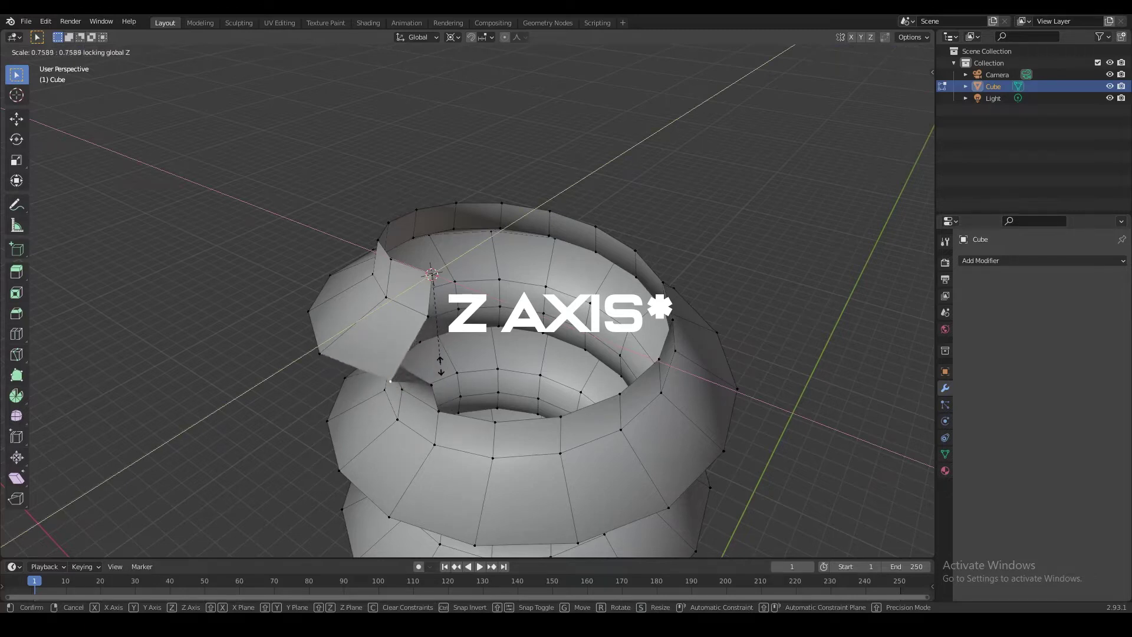
left_click(498, 387)
Scale the lowest vertex of the thread's end column toward the 3D cursor with Z locked, lining it up below the cursor
middle_click_drag(434, 371, 425, 305)
middle_click_drag(424, 388, 482, 399)
key("s")
key("shift+z")
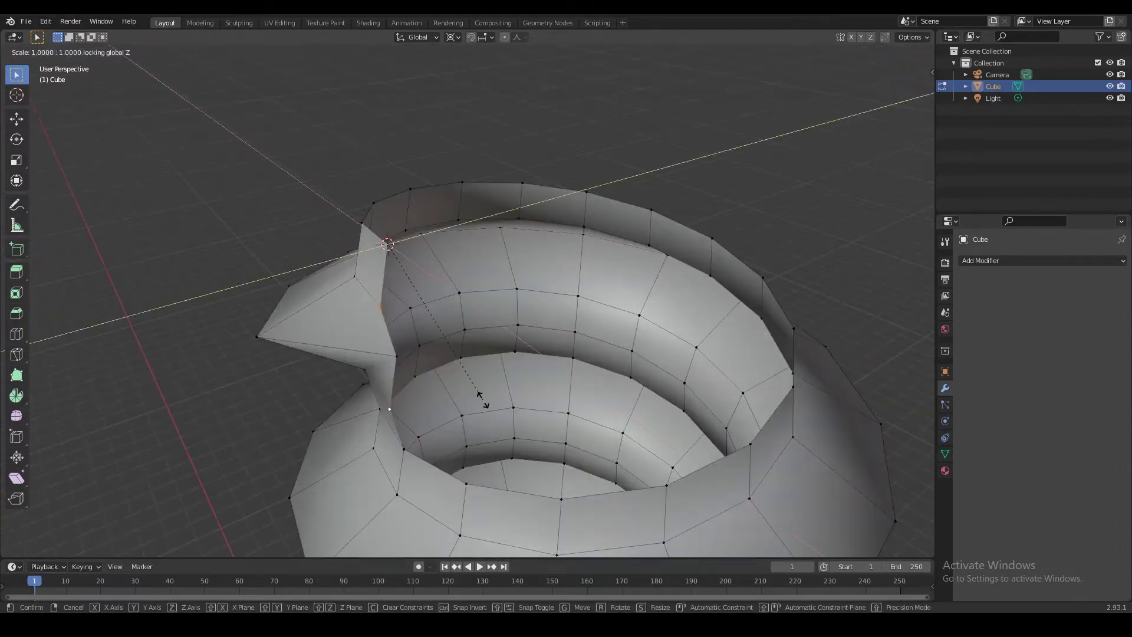
left_click(482, 400)
middle_click_drag(404, 369, 375, 349)
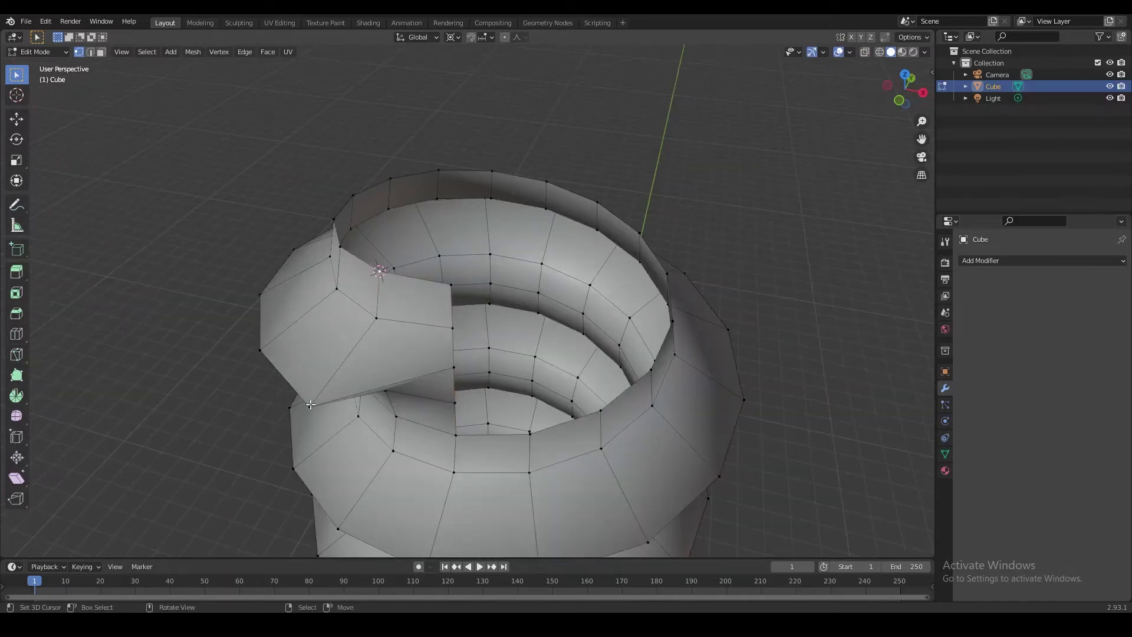
Pull in the outer tip vertex of the next column, scaling it toward the 3D cursor on that column with Z locked
middle_click_drag(311, 404, 377, 407)
key("s")
key("shift+z")
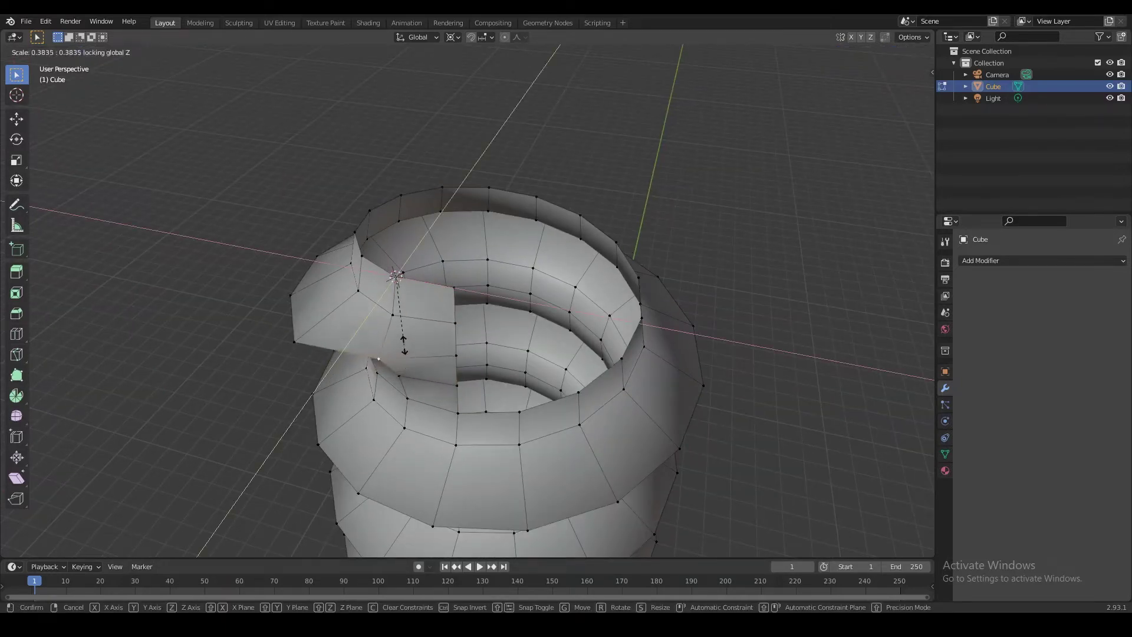
left_click(404, 348)
mouse_move(404, 348)
middle_mouse_down()
mouse_move(412, 334)
mouse_move(421, 371)
mouse_move(373, 357)
mouse_move(400, 363)
middle_mouse_up()
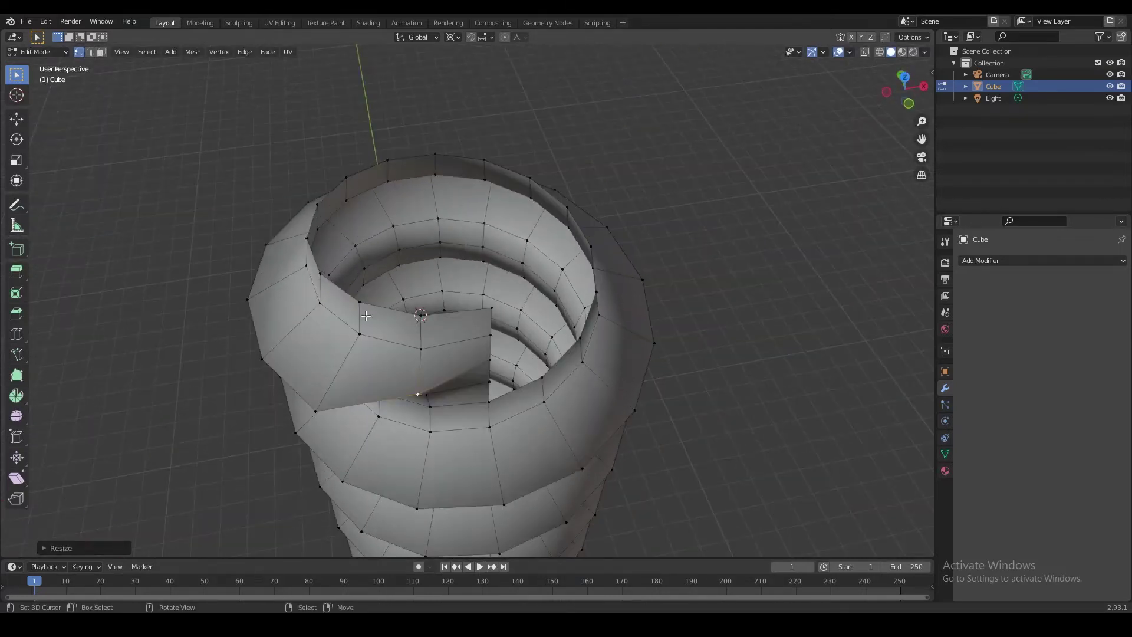
Snap the 3D cursor to the following column's inner rim vertex and scale that column's outer tip vertex toward it with Z locked
key("shift+s")
left_click(366, 425)
key("s")
mouse_move(376, 435)
middle_mouse_down()
mouse_move(407, 428)
mouse_move(364, 424)
middle_mouse_up()
key("shift+z")
left_click(411, 416)
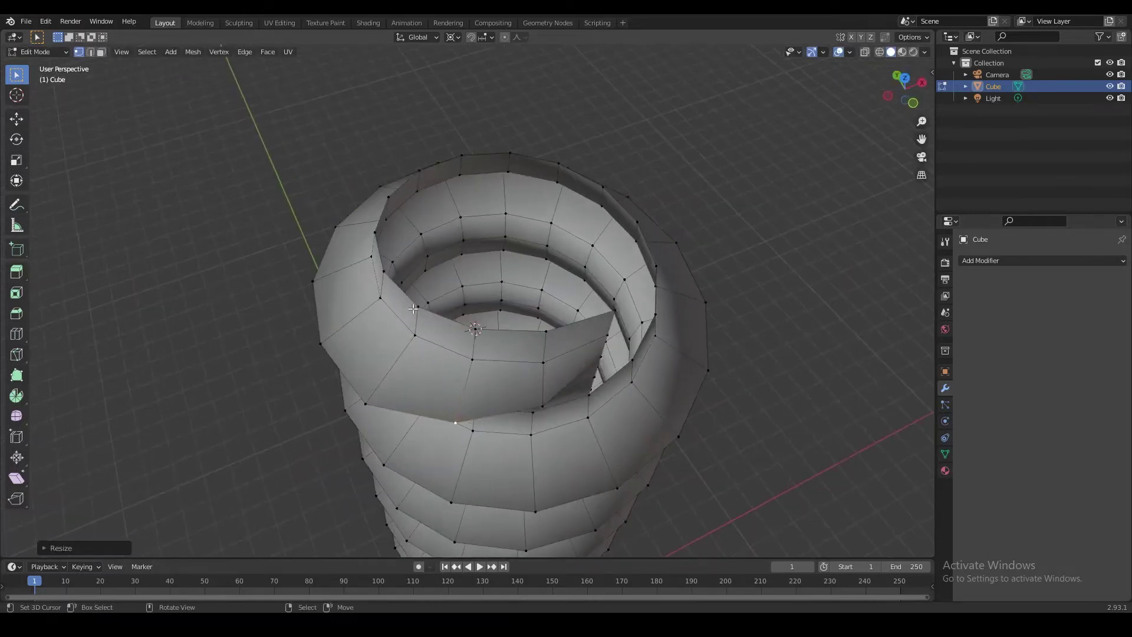
Scale one more column's outer tip vertex toward the 3D cursor with Z locked, extending the taper along the thread
right_click(369, 400)
key("s")
key("shift+z")
left_click(428, 452)
key("Tab")
middle_click_drag(378, 384, 508, 340)
key("Tab")
Snap the 3D cursor to the upper rim vertex of the thread's end column
left_click(470, 333, "alt")
right_click(539, 420)
middle_click_drag(536, 418, 494, 408)
key("g")
right_click(510, 388)
middle_click_drag(442, 329, 486, 338)
key("shift+s")
left_click(495, 407)
middle_click_drag(512, 398, 456, 386)
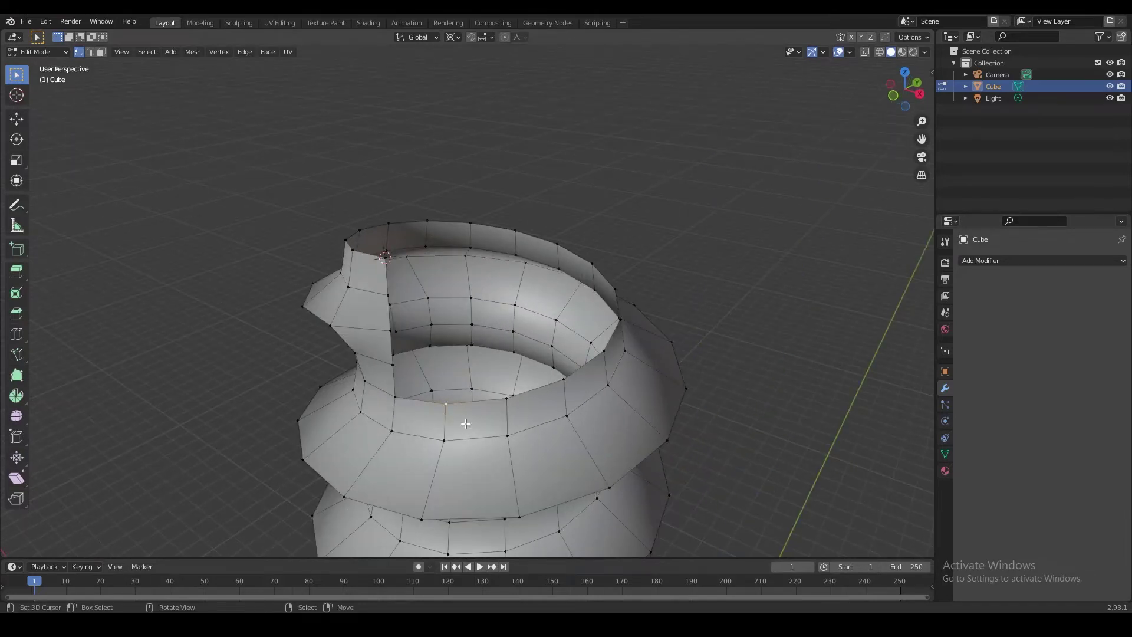
Extrude the lower rim vertex beside the thread's end and scale it by 0 in Z to the 3D cursor's height
key("e")
key("s")
key("z")
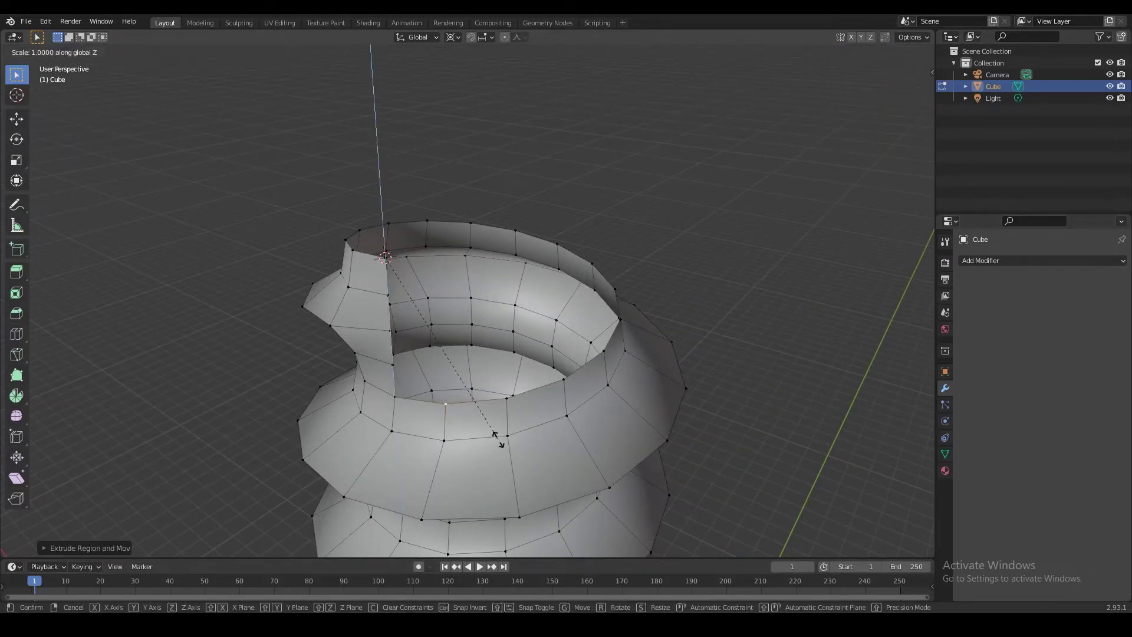
key("0")
key("Return")
middle_click_drag(522, 442, 547, 442)
Fill the upper and lower triangular gaps between the thread's end column and the neighbouring rim vertices
right_click(439, 264)
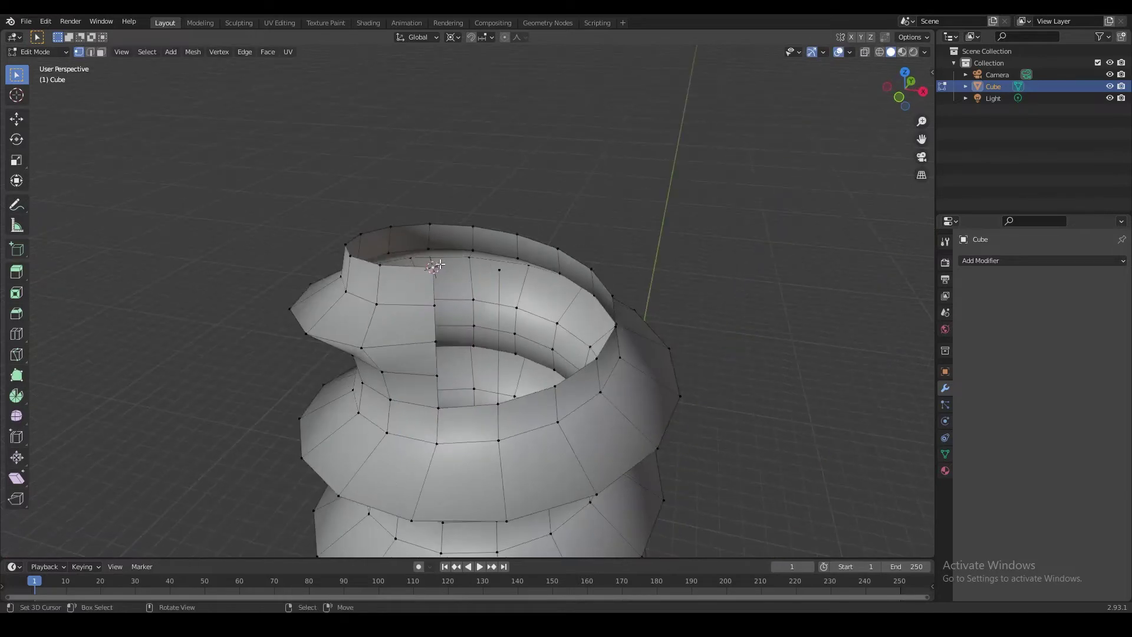
middle_click_drag(453, 268, 426, 328)
key("2")
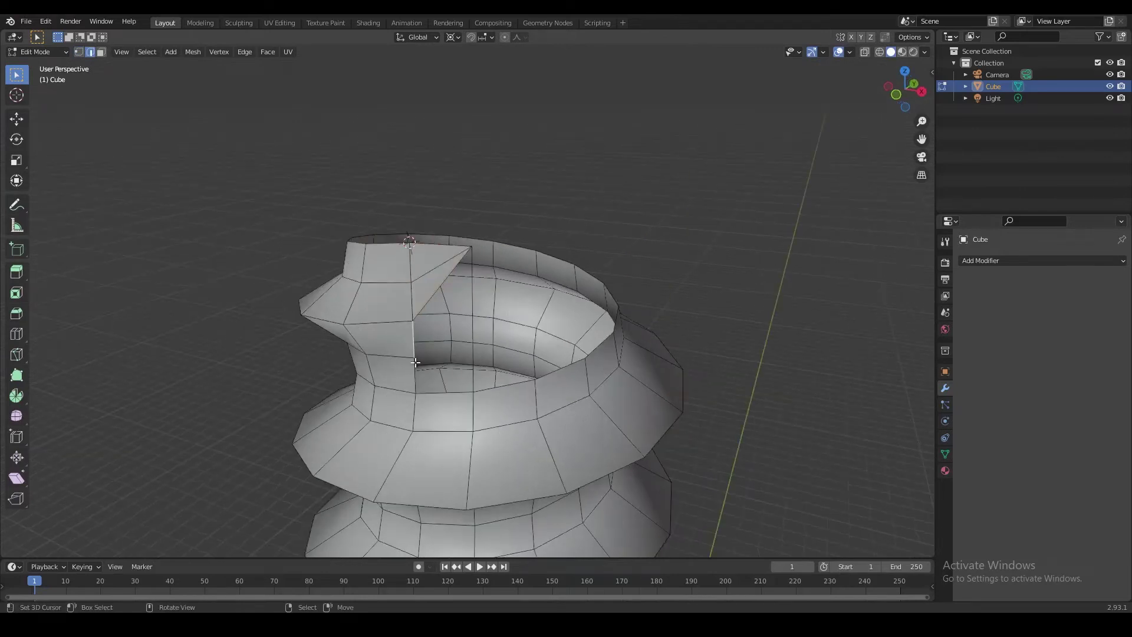
key("f")
right_click(412, 343)
right_click(435, 359, "shift")
key("f")
right_click(438, 335)
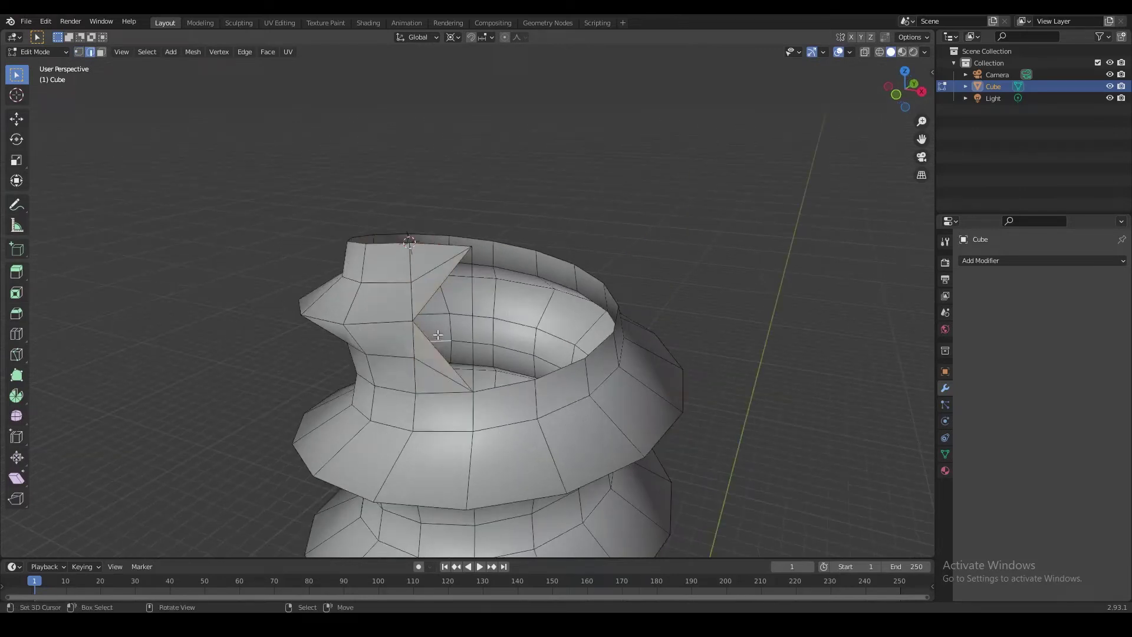
Fill the remaining middle triangle between the two diagonal edges at the thread's end
right_click(434, 298)
right_click(430, 344, "shift")
middle_click_drag(455, 350, 444, 277)
key("1")
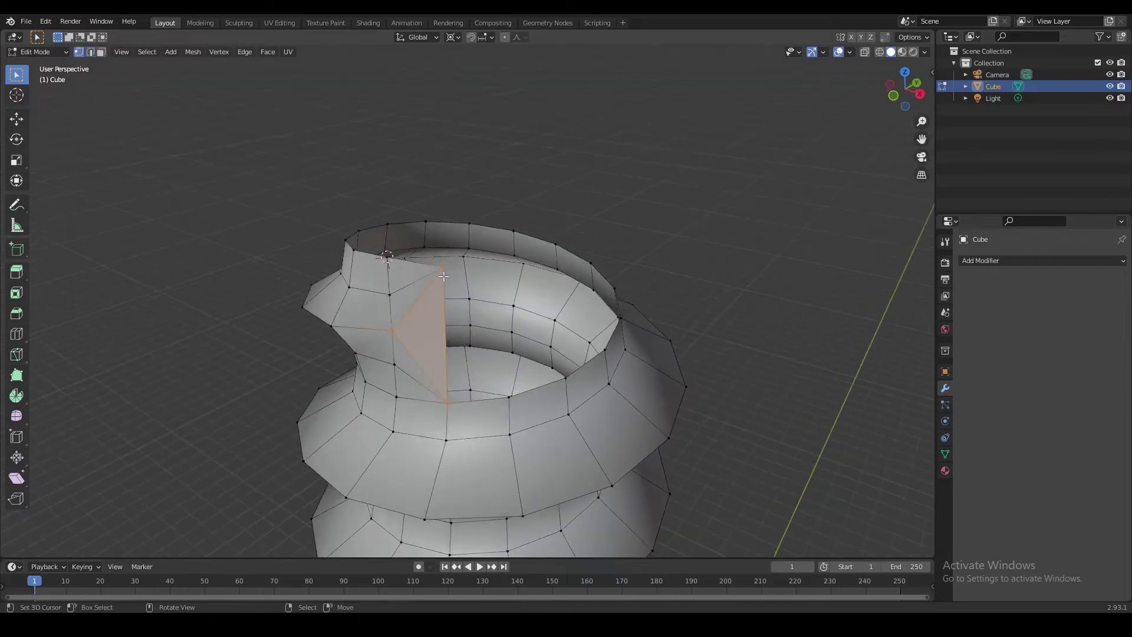
key("Tab")
middle_click_drag(462, 352, 492, 265)
Snap the 3D cursor to the filled end's upper corner vertex and select the whole open rim loop
key("Tab")
key("2")
key("Tab")
key("Tab")
scroll(508, 259, "up", 3)
key("shift+s")
left_click(526, 322)
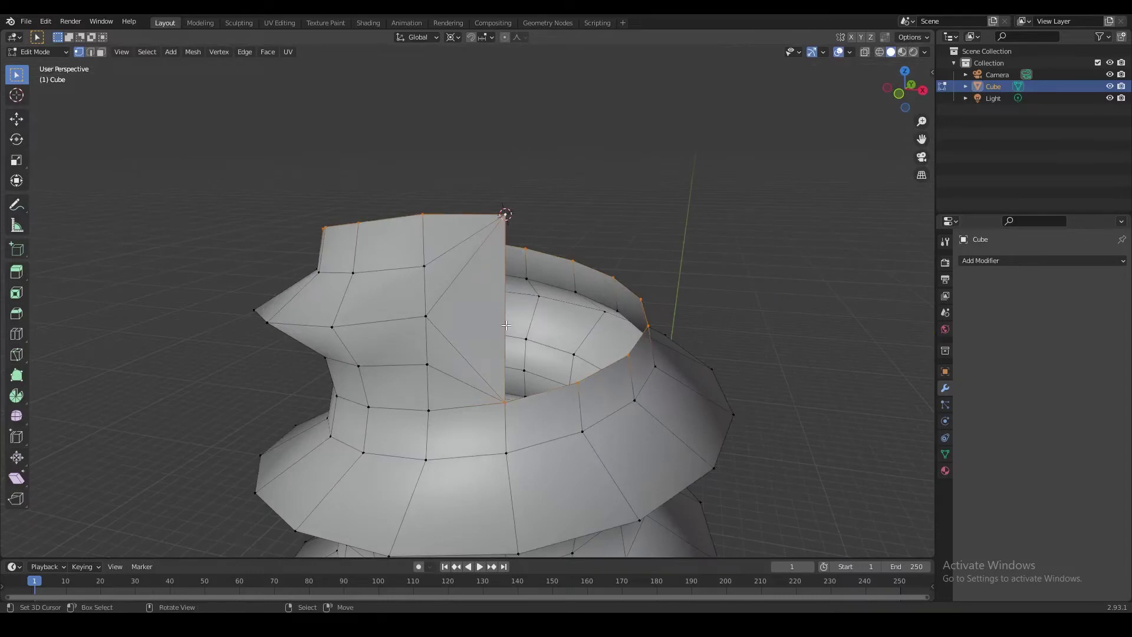
Extrude the open rim loop in place and scale it by 0 in Z to level it at the 3D cursor's height
middle_click_drag(506, 324, 433, 401)
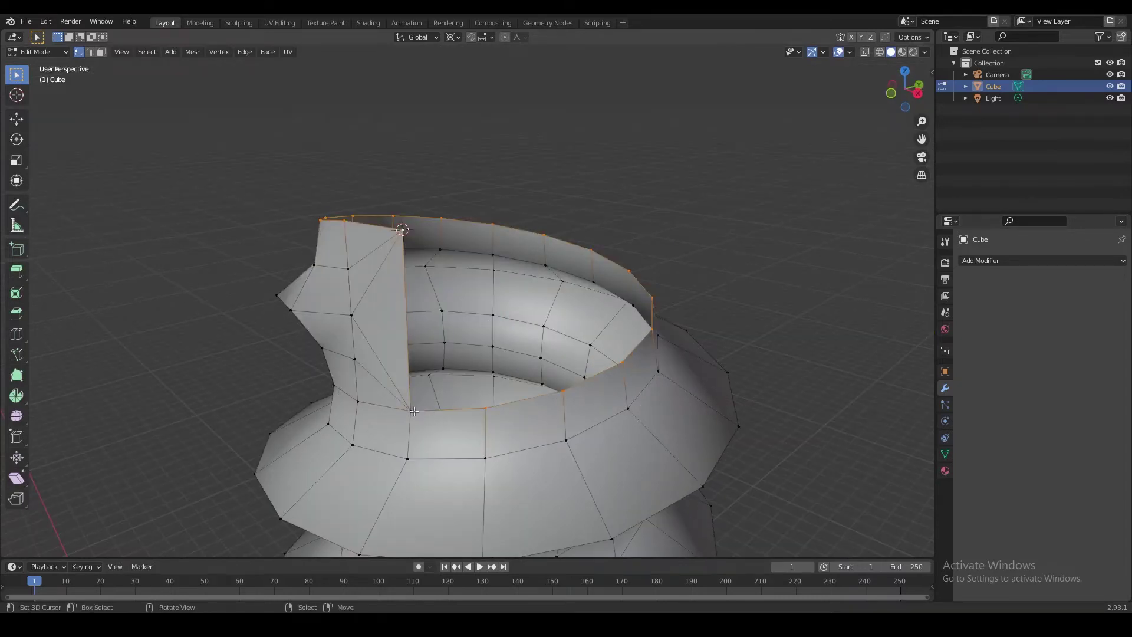
mouse_move(429, 254)
middle_mouse_down()
mouse_move(428, 282)
mouse_move(443, 271)
middle_mouse_up()
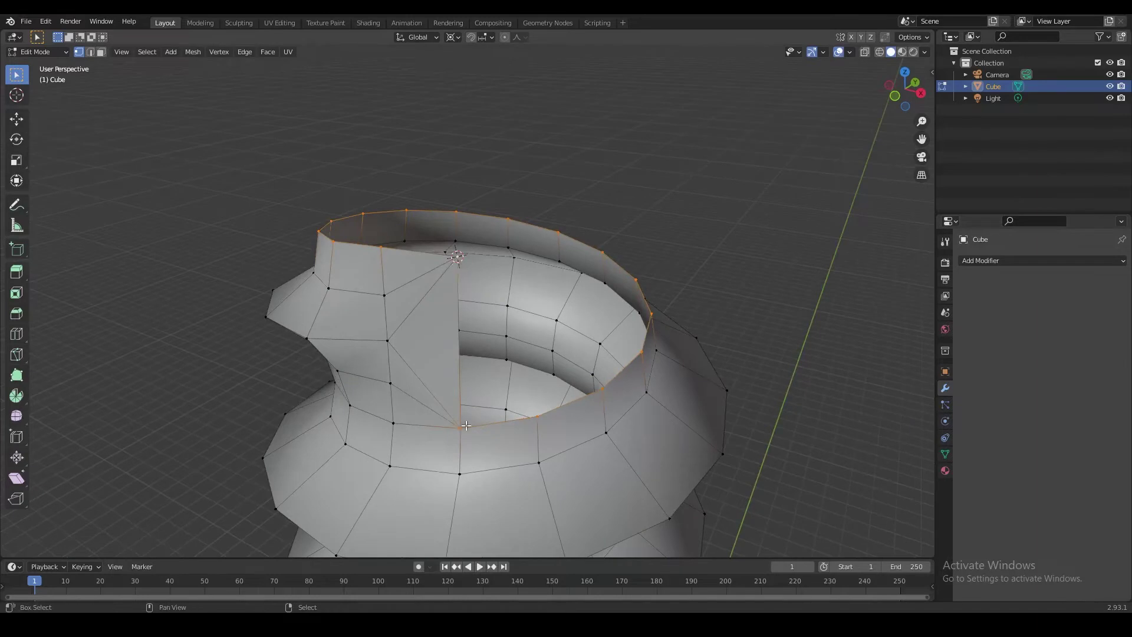
middle_click_drag(466, 425, 461, 421)
middle_click_drag(446, 254, 489, 275)
scroll(511, 352, "down", 2)
middle_click_drag(478, 336, 495, 295)
scroll(497, 354, "up", 1)
key("e")
right_click(500, 356)
key("s")
key("z")
key("0")
left_click(498, 353)
Merge all of the screw's vertices by distance to remove duplicates
scroll(518, 265, "up", 1)
scroll(496, 296, "up", 1)
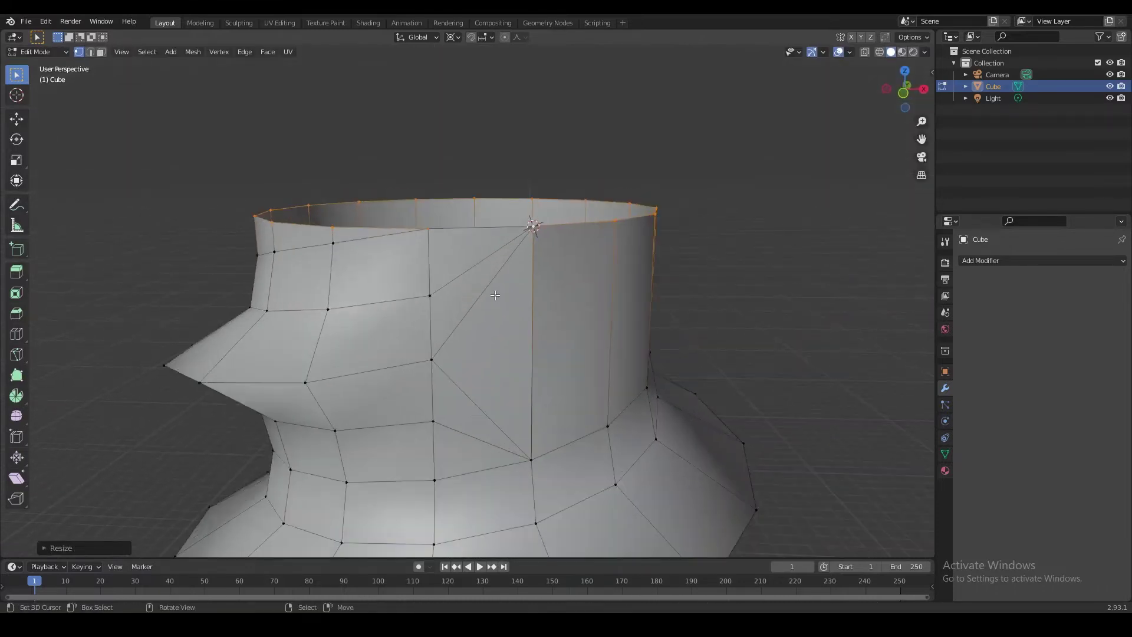
scroll(539, 327, "down", 1)
middle_click_drag(538, 326, 503, 354)
scroll(424, 332, "down", 3)
scroll(393, 256, "up", 1)
key("Tab")
key("Tab")
key("a")
key("m")
key("b")
key("Tab")
Fill the levelled rim loop with a face and set the transform pivot to Median Point
key("Tab")
right_click(478, 283, "alt")
scroll(496, 297, "down", 1)
middle_click_drag(471, 120, 512, 190)
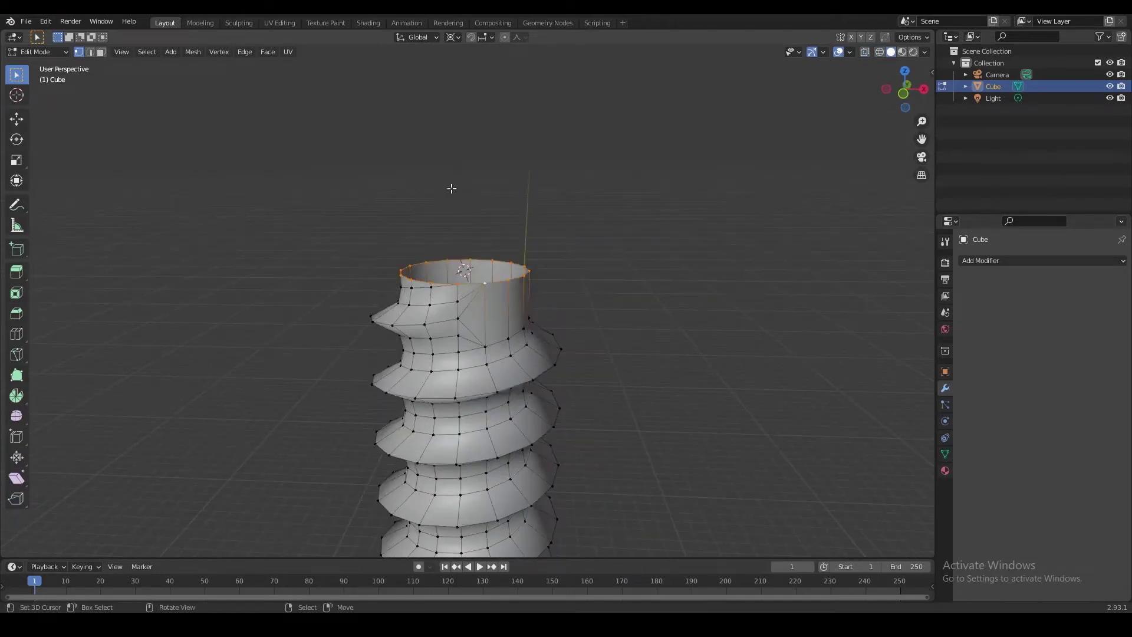
left_click(454, 39)
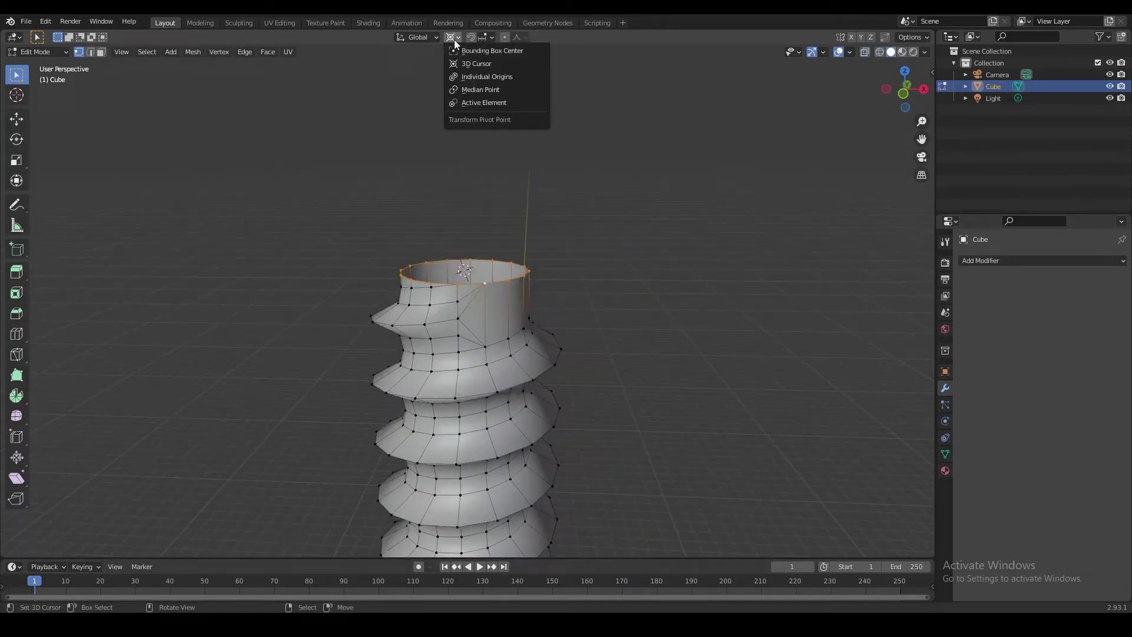
left_click(470, 90)
middle_click_drag(530, 252, 519, 383)
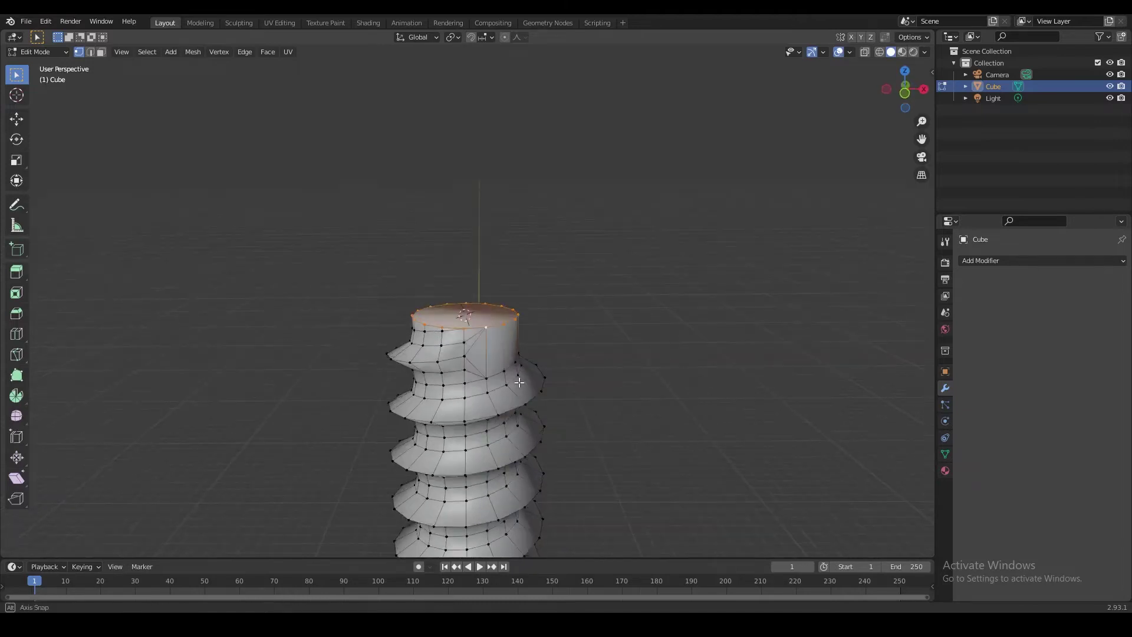
Extrude the shaft's capped upper end and move it up along Z to form a short smooth neck
key("e")
left_click(500, 363)
key("g")
key("z")
left_click(499, 361)
middle_click_drag(500, 369, 488, 364)
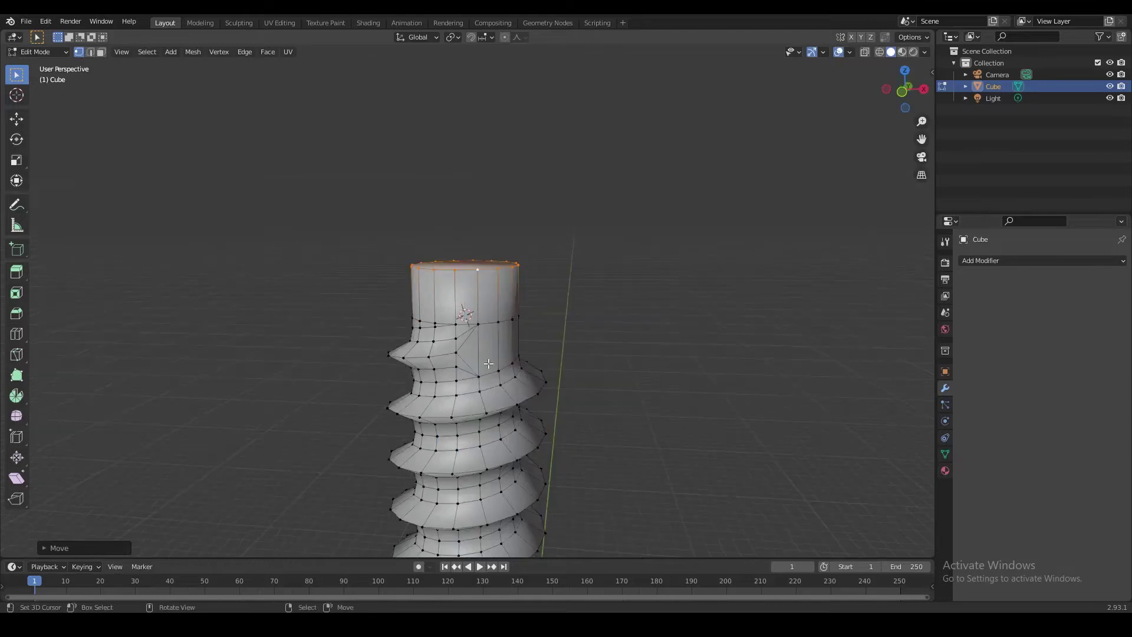
Extrude the neck's end face up about 2 m and scale it to about three times the shaft's width for a conical head
key("e")
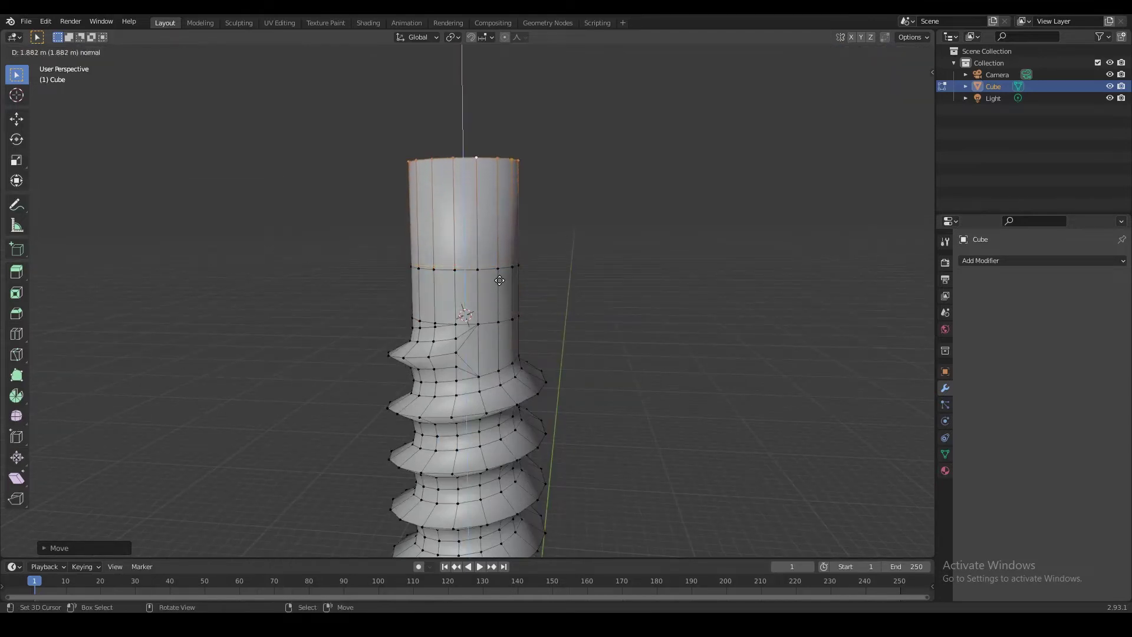
left_click(498, 271)
scroll(499, 271, "down", 3)
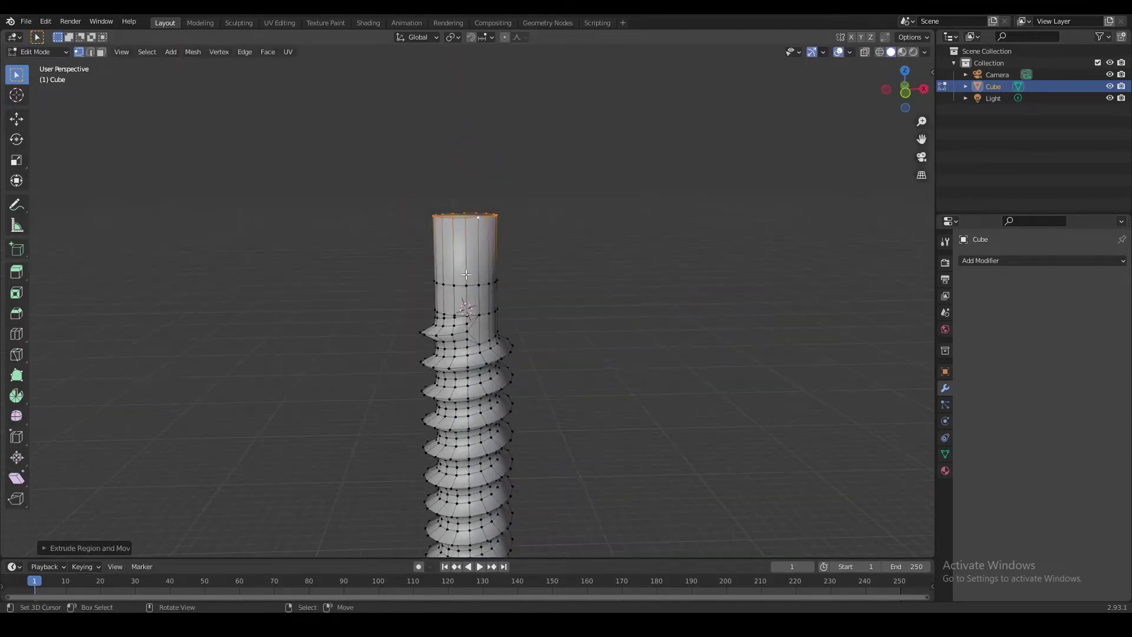
key("s")
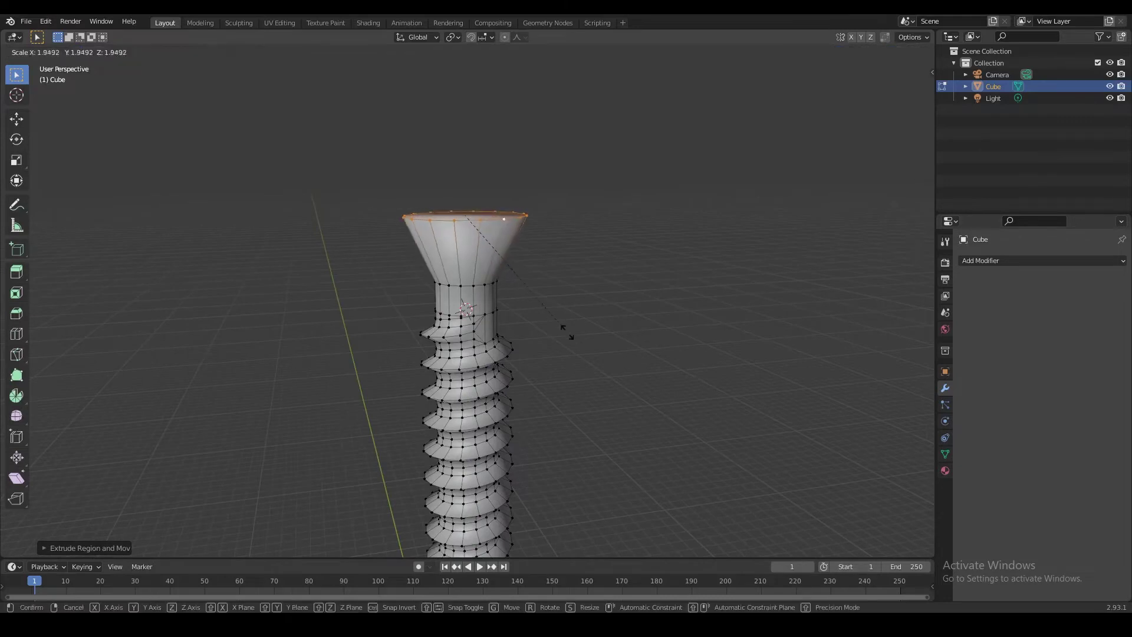
left_click(623, 394)
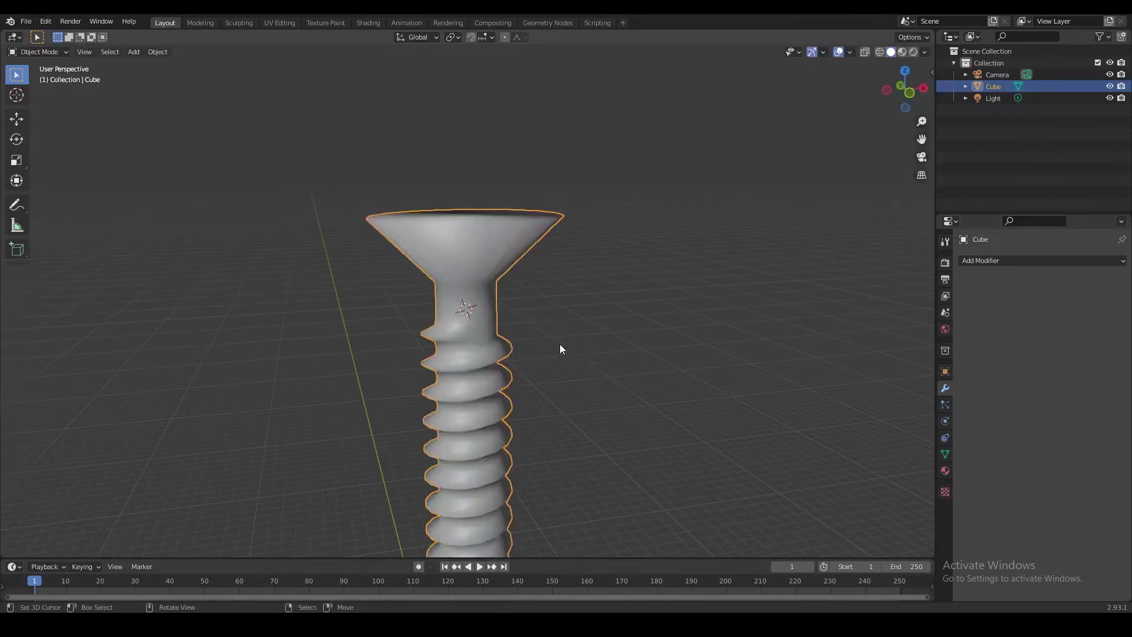
Scale the conical head's upper loop further outward to widen the head
scroll(560, 344, "down", 4)
middle_click_drag(551, 289, 485, 291)
key("Tab")
scroll(485, 296, "up", 2)
key("Tab")
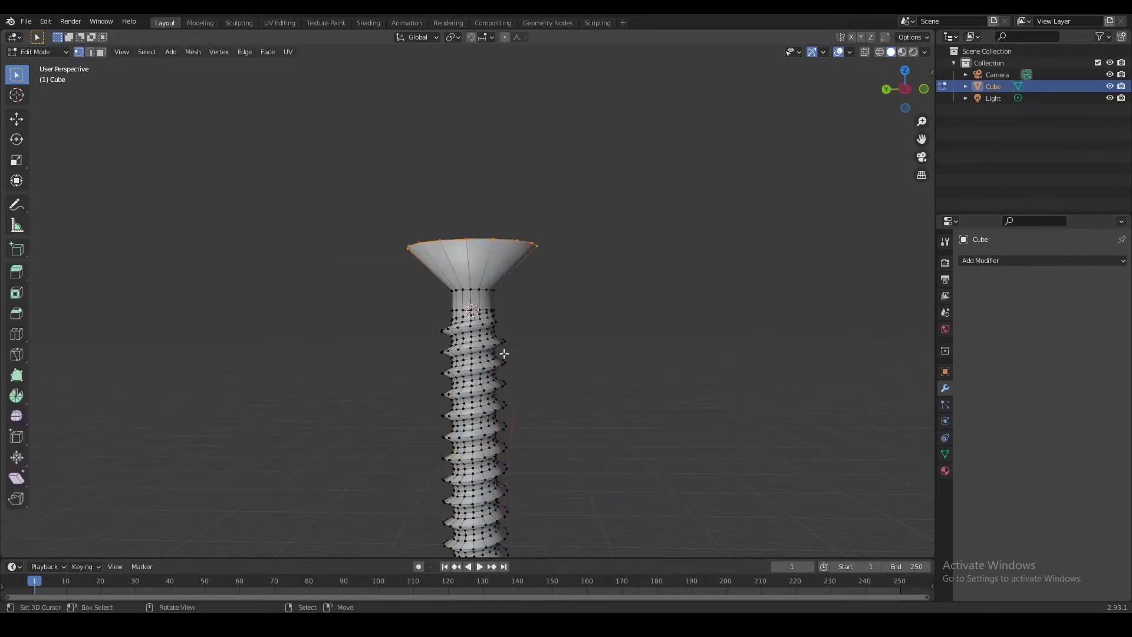
key("s")
left_click(525, 355)
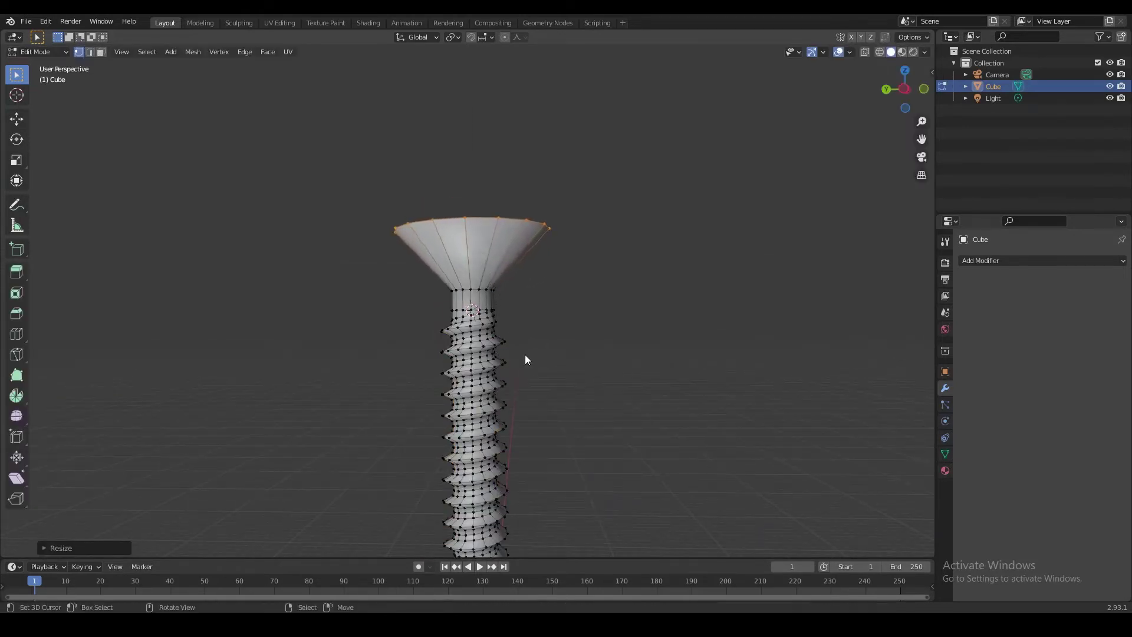
Edge-slide the head's upper loop along the cone to adjust the head's height
key("Tab")
scroll(506, 321, "down", 5)
scroll(538, 316, "up", 3)
middle_click_drag(501, 313, 494, 274)
key("Tab")
key("g")
key("g")
left_click(536, 308)
Apply flat shading to the screw object
key("Tab")
scroll(534, 319, "down", 4)
scroll(461, 343, "up", 4)
middle_click_drag(493, 274, 505, 349, "shift")
scroll(505, 349, "up", 3)
key("Tab")
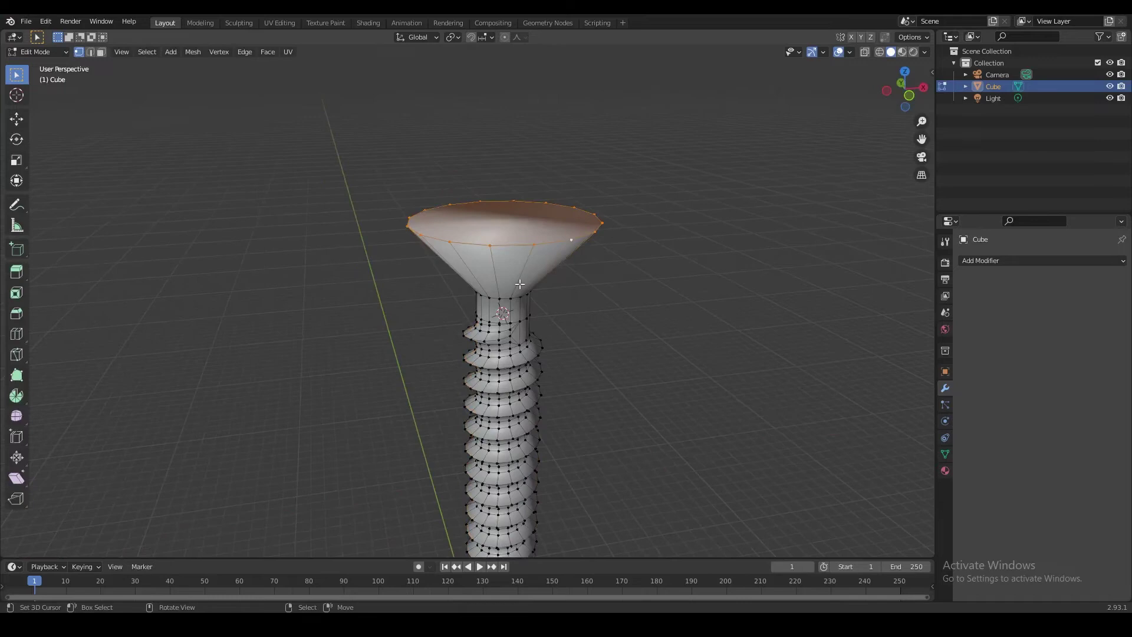
middle_click_drag(496, 259, 471, 306, "shift")
scroll(472, 306, "up", 2)
key("Tab")
left_click(159, 51)
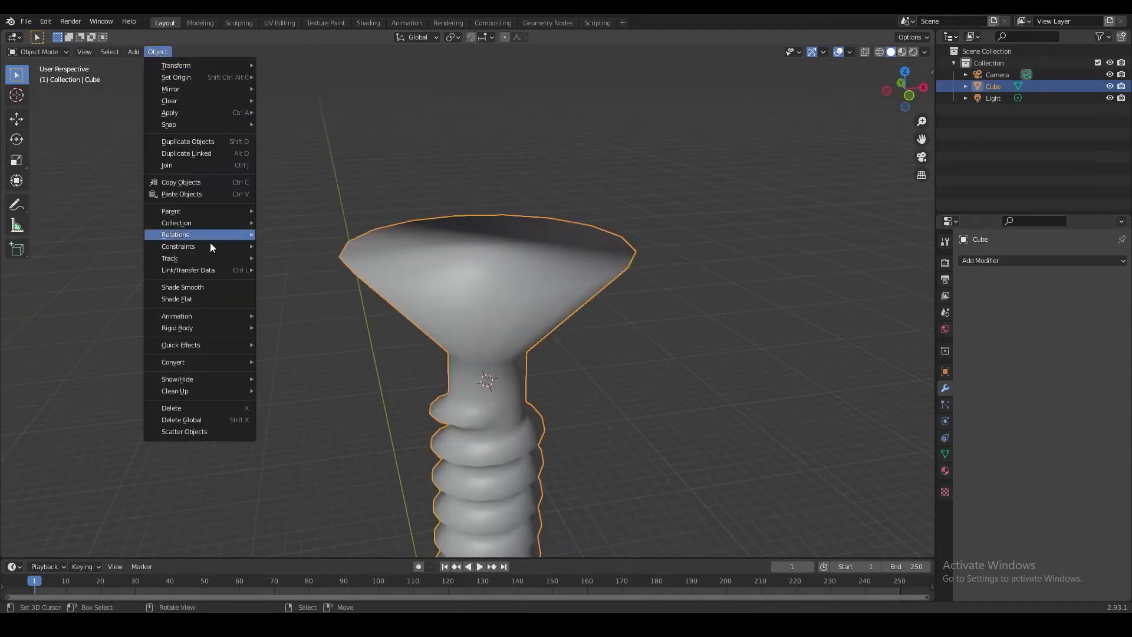
left_click(202, 299)
Extrude the head's upper face about 0.84 m upward to give the head a straight rim
scroll(378, 313, "down", 3)
middle_click_drag(480, 363, 472, 313)
scroll(481, 303, "up", 1)
key("Tab")
middle_click_drag(469, 271, 436, 366)
scroll(486, 288, "up", 1)
key("e")
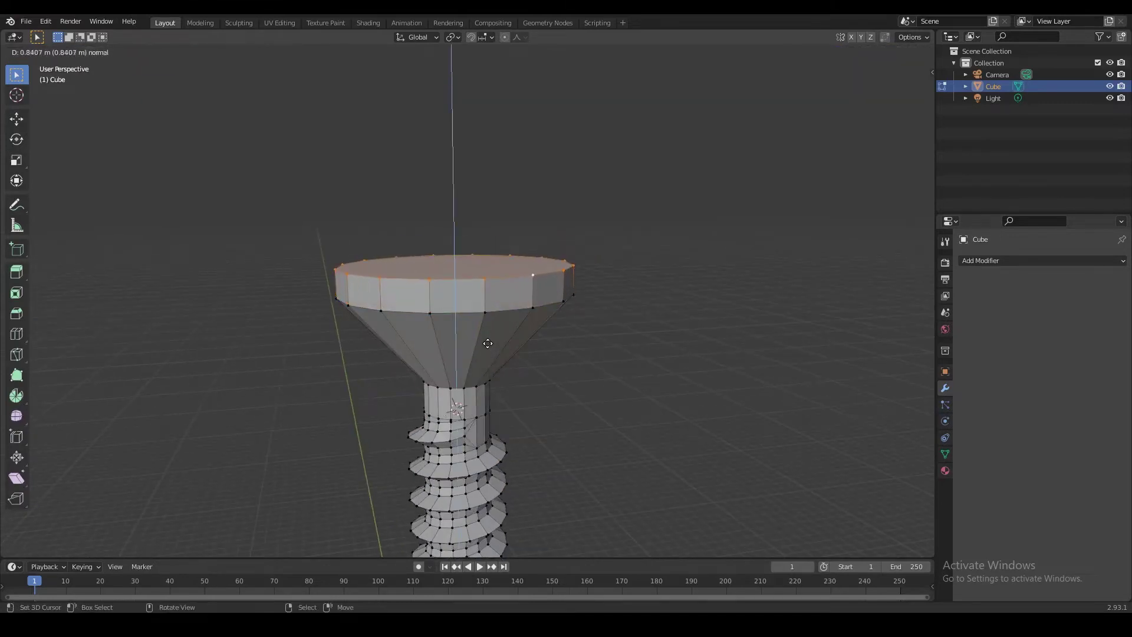
left_click(488, 342)
Bevel the head's upper rim, lower rim and neck edge loops about 0.124 m wide with 4 segments
key("2")
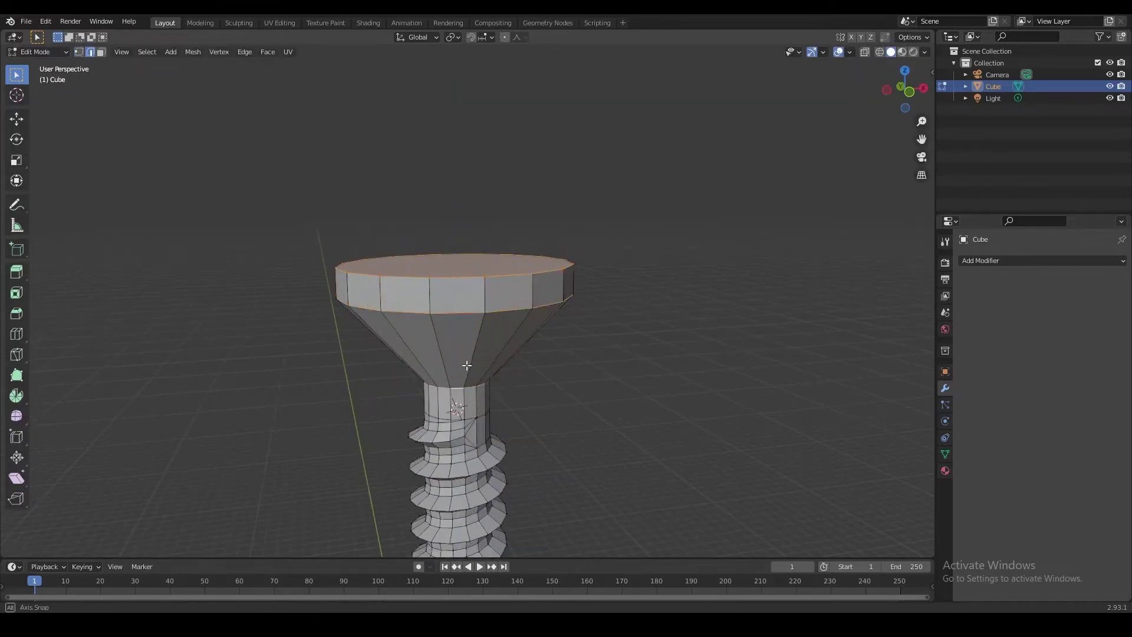
scroll(467, 366, "up", 2)
key("ctrl+b")
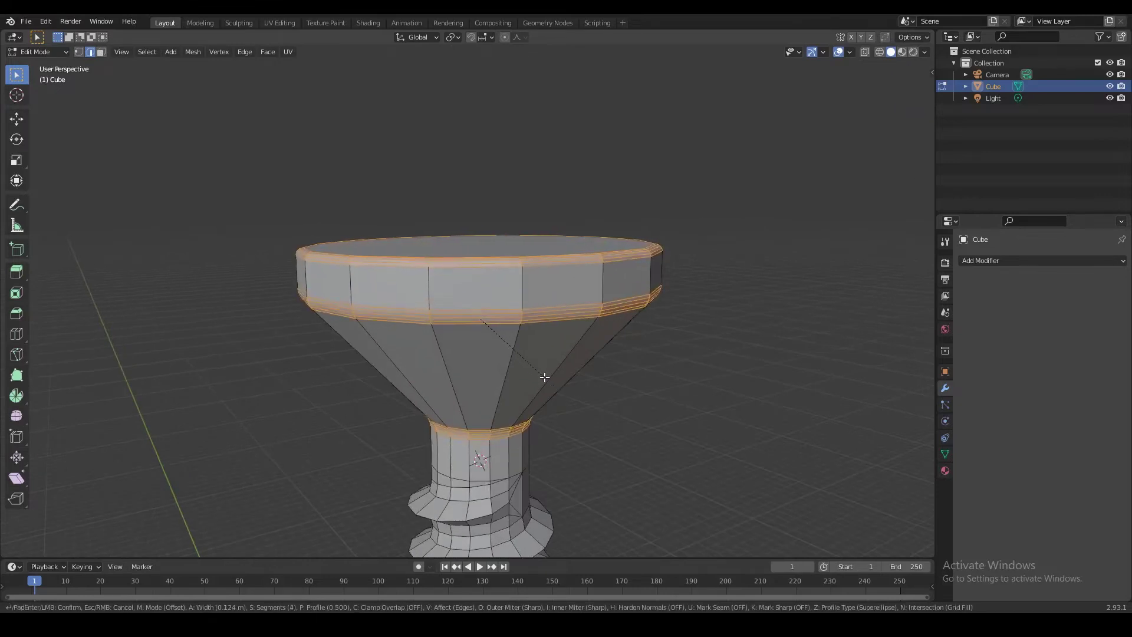
left_click(545, 377)
key("Tab")
Select the head's flat upper face and snap the 3D cursor to its centre
scroll(535, 379, "down", 5)
middle_click_drag(502, 393, 531, 410)
scroll(505, 374, "up", 3)
key("Tab")
key("3")
right_click(500, 296)
mouse_move(521, 328)
middle_mouse_down()
mouse_move(507, 344)
mouse_move(519, 306)
middle_mouse_up()
key("shift+s")
left_click(501, 306)
scroll(500, 298, "down", 4)
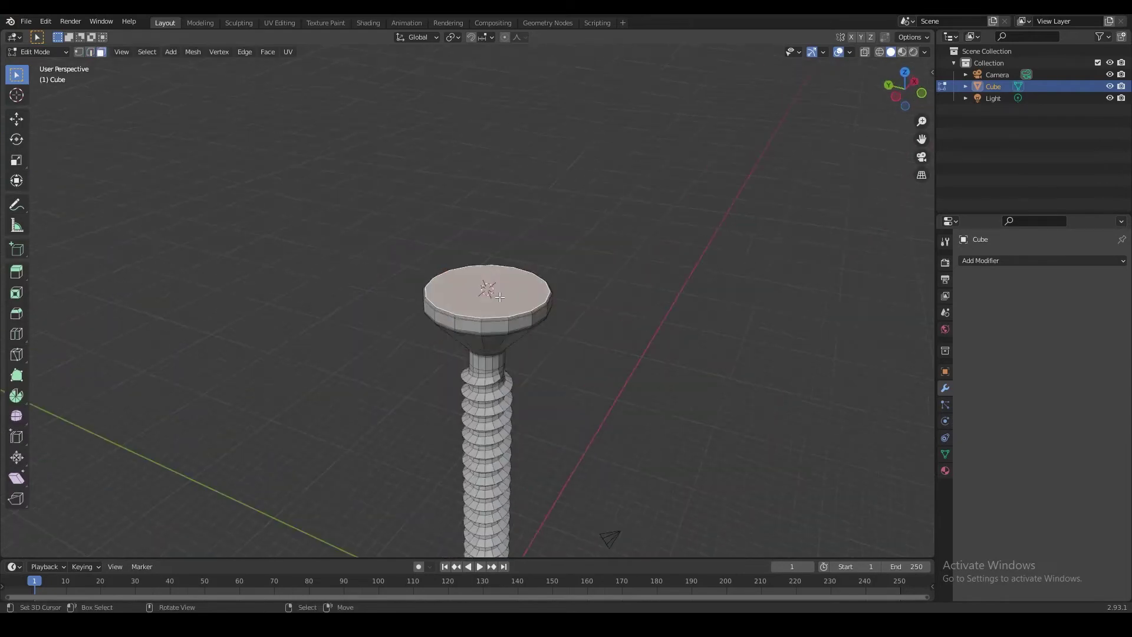
Add a cube at the 3D cursor on the screw head's upper face and scale its mesh to about 0.51
key("Tab")
scroll(516, 338, "up", 3)
middle_click_drag(444, 285, 392, 304)
middle_click_drag(495, 332, 558, 318)
key("shift+z")
scroll(495, 326, "up", 2)
key("shift+z")
scroll(459, 306, "up", 1)
key("Tab")
key("Tab")
key("shift+a")
left_click(550, 321)
key("Tab")
key("s")
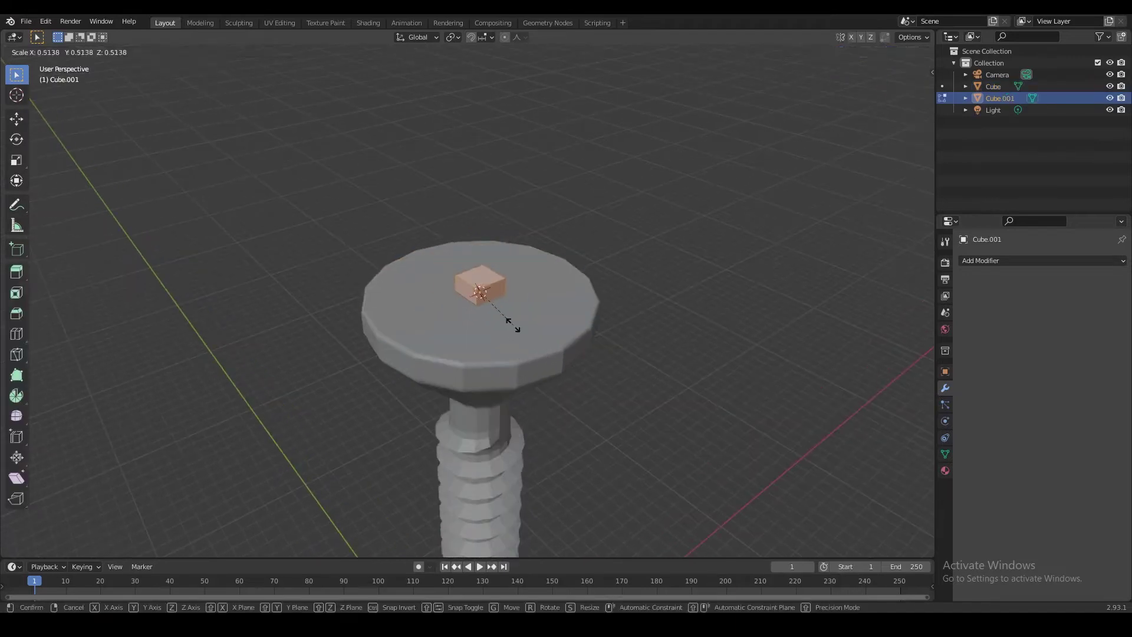
left_click(512, 325)
Extrude one side face of the small cube outward to form the first arm of a cross
key("shift+z")
scroll(490, 308, "up", 2)
key("shift+z")
middle_click_drag(494, 316, 575, 336)
right_click(495, 283)
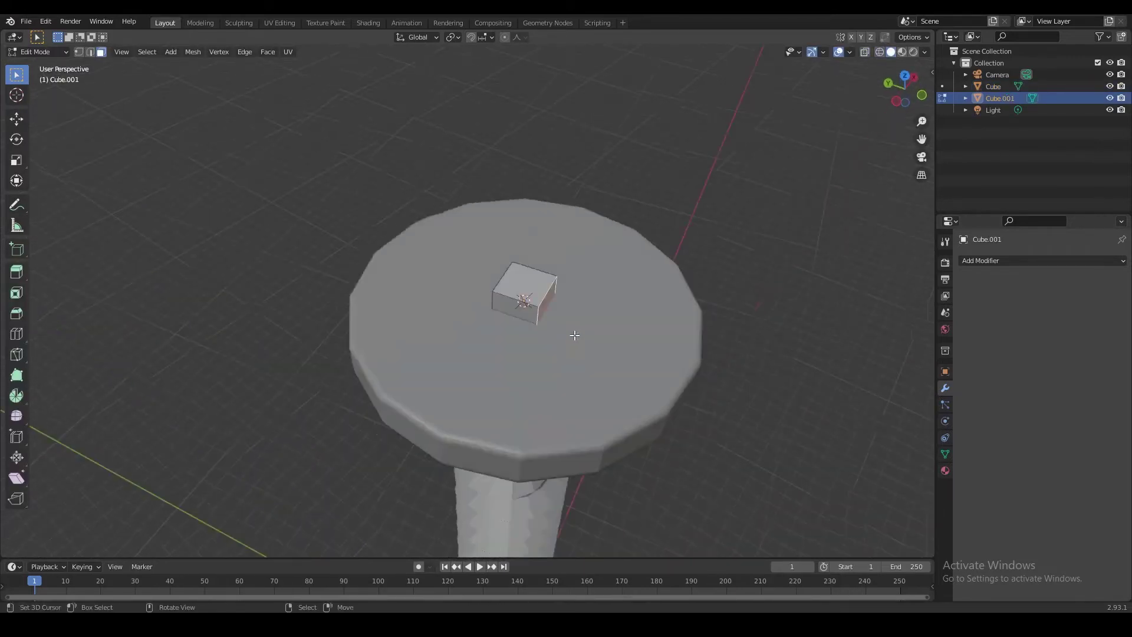
key("e")
left_click(601, 375)
Extrude the cube's opposite side face outward 2 m to complete a straight bar
key("shift+z")
right_click(525, 304)
key("shift+z")
key("shift+z")
right_click(507, 291)
key("shift+z")
key("e")
key("e")
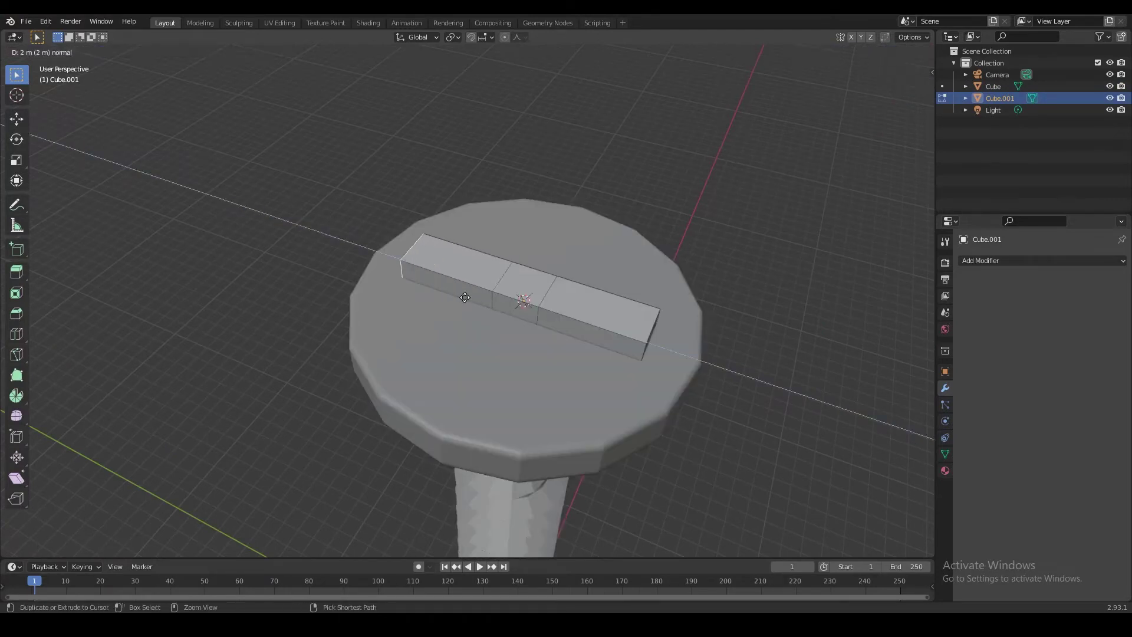
left_click(513, 309)
Extrude the cube's two remaining side faces outward 2 m each to complete the cross
key("e")
middle_click_drag(494, 314, 336, 321)
left_click(409, 347)
right_click(421, 306)
right_click(416, 286)
key("e")
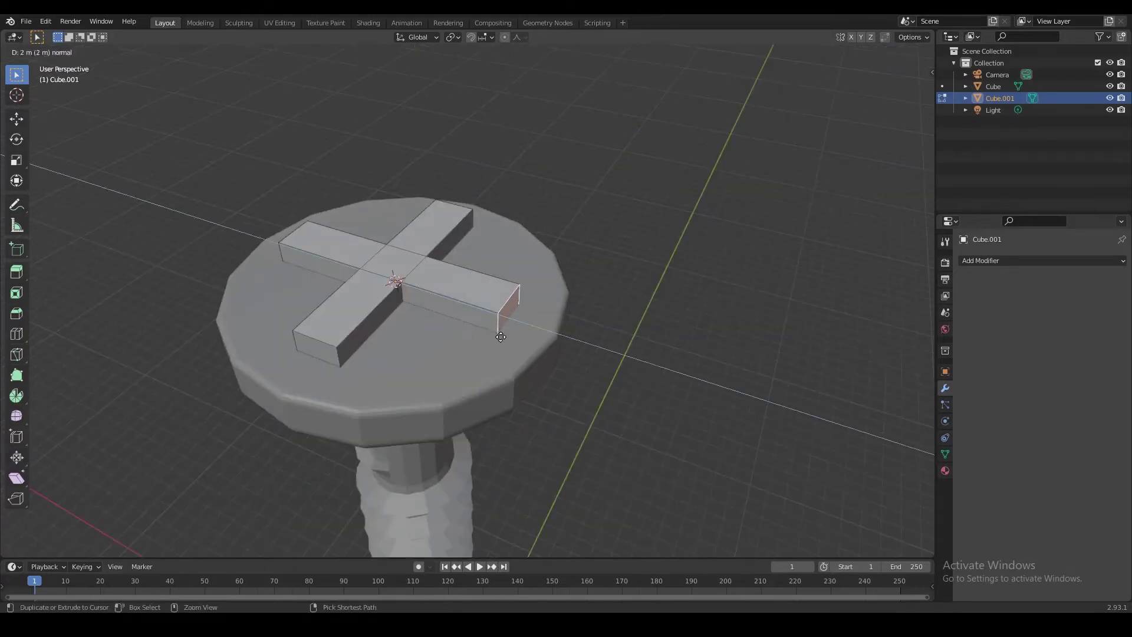
left_click(501, 334)
Select the cross's upper faces and dissolve them into a single face
key("Tab")
scroll(486, 344, "down", 2)
scroll(472, 336, "up", 1)
middle_click_drag(408, 324, 555, 348)
key("Tab")
scroll(530, 343, "down", 1)
scroll(513, 306, "down", 2)
key("shift+z")
key("shift+z")
mouse_move(495, 307)
middle_mouse_down()
mouse_move(506, 304)
mouse_move(476, 313)
mouse_move(471, 283)
mouse_move(442, 245)
middle_mouse_up()
key("a")
key("shift+z")
key("b")
left_click_drag(355, 255, 631, 358)
key("shift+z")
middle_click_drag(559, 293, 543, 306)
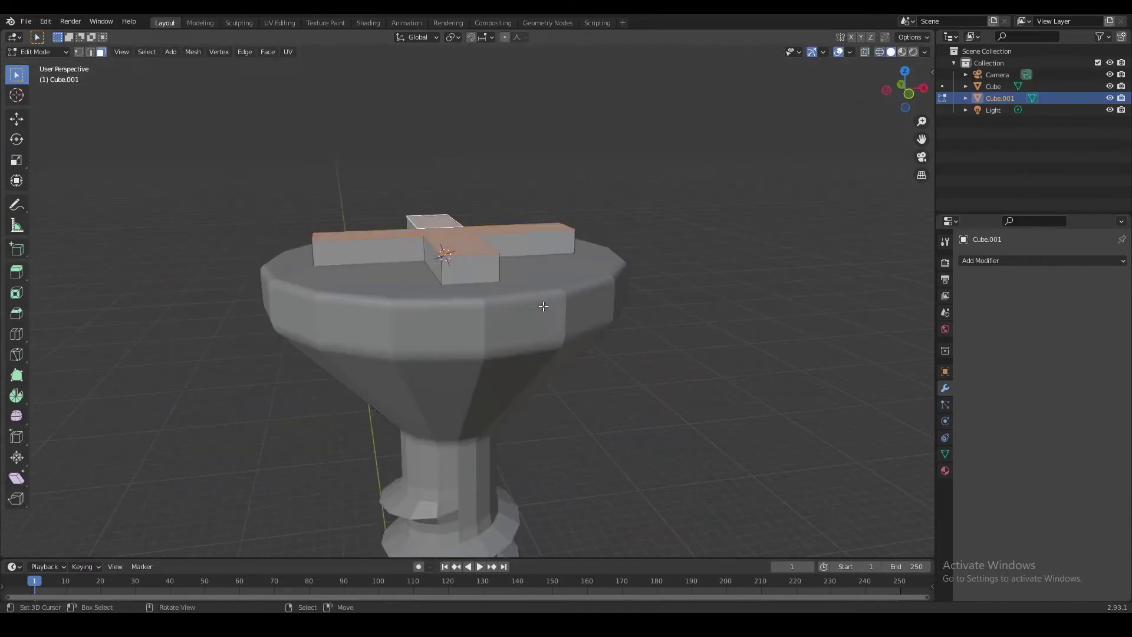
key("x")
left_click(514, 273)
middle_click_drag(501, 274, 543, 313)
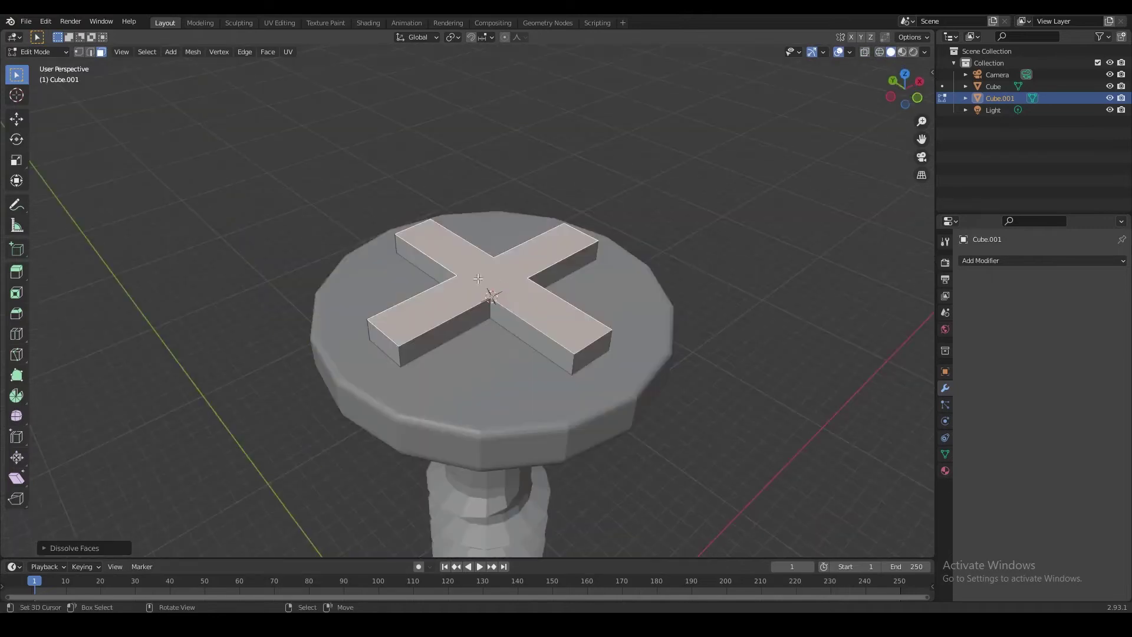
Bevel the four inner vertical corner edges of the cross about 0.53 m wide with 1 segment
key("1")
right_click(444, 276)
right_click(483, 261, "shift")
middle_click_drag(490, 266, 524, 293)
scroll(524, 294, "up", 3)
key("2")
key("shift+z")
right_click(496, 322)
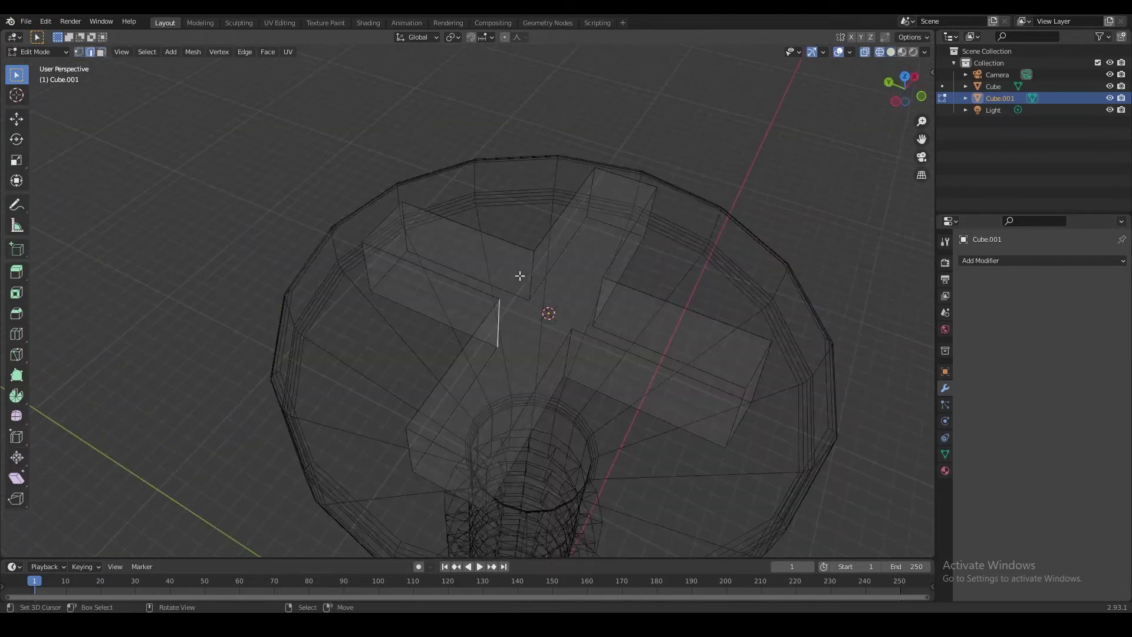
key("shift+z")
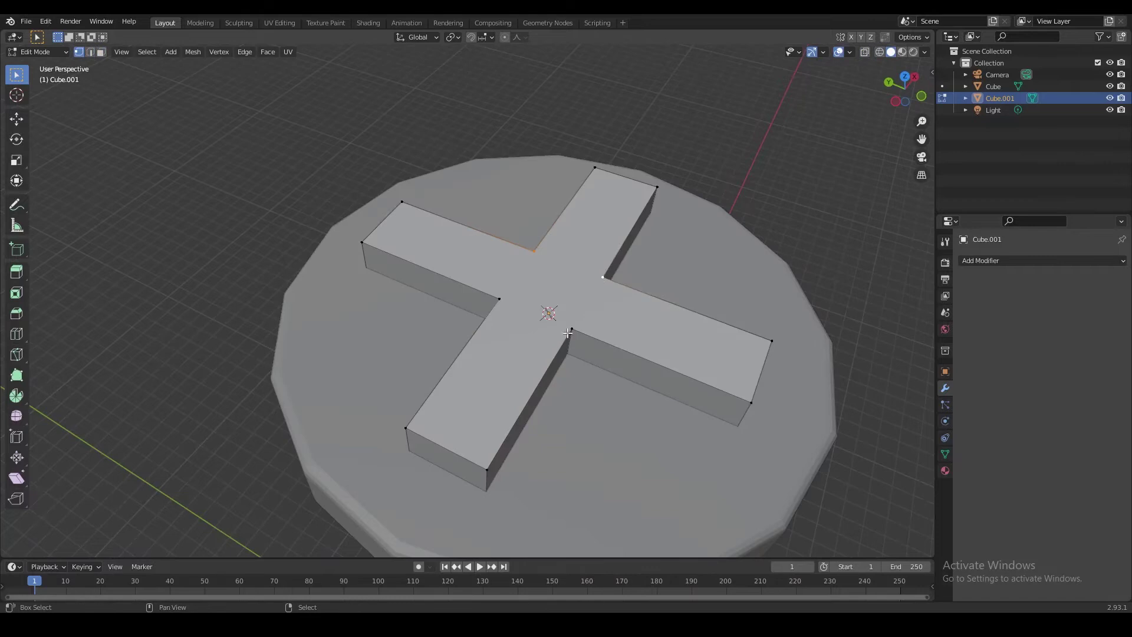
middle_click_drag(568, 333, 559, 291)
key("shift+z")
left_click(556, 219, "shift")
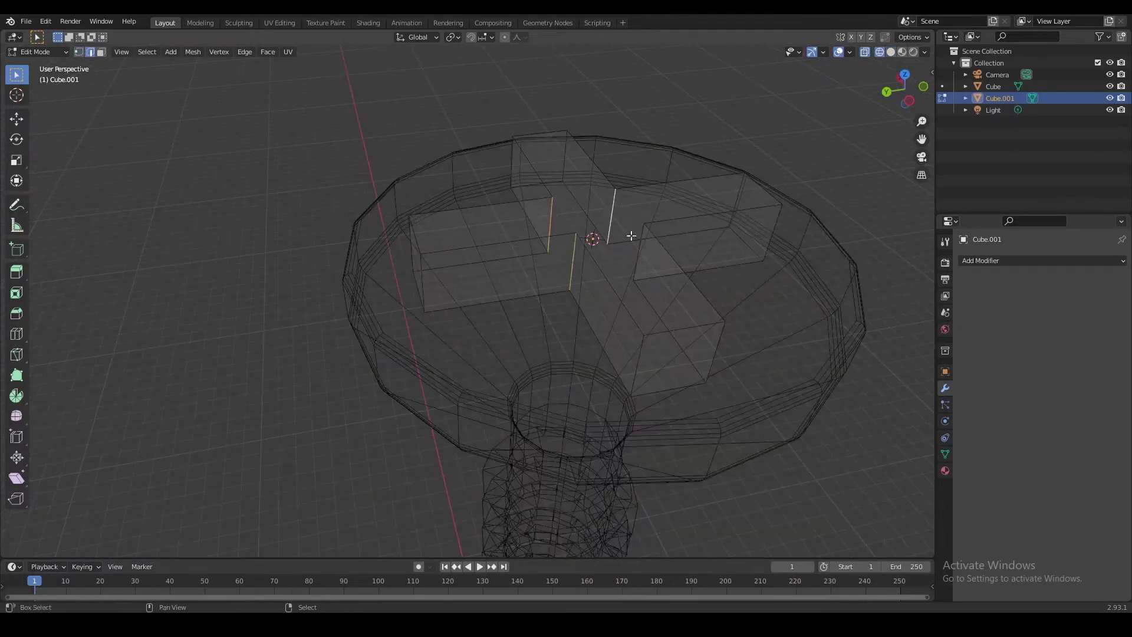
key("shift+z")
middle_click_drag(654, 287, 568, 303)
key("ctrl+b")
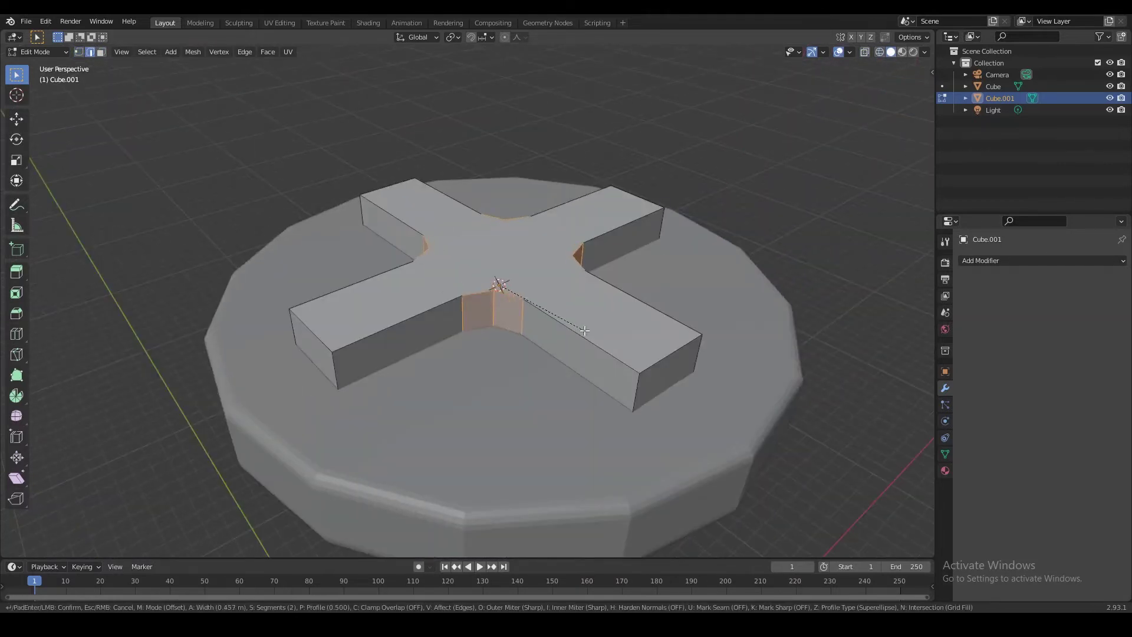
scroll(587, 334, "down", 1)
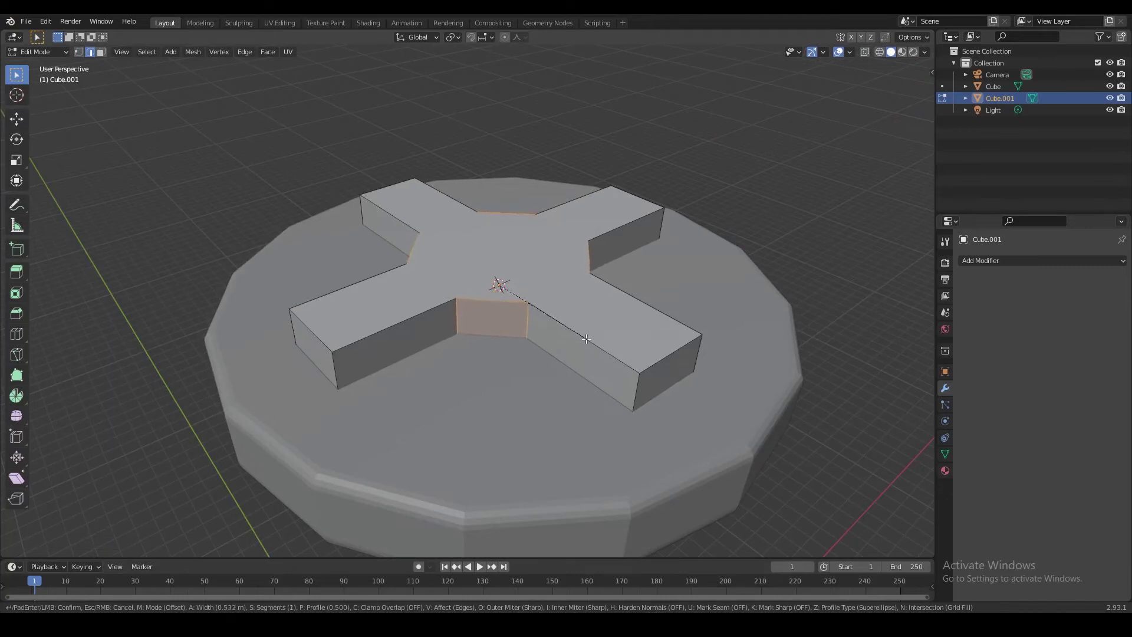
left_click(584, 338)
Bevel all vertical edges of the cross, inner corners and arm ends, about 0.08 m wide with 3 segments
middle_click_drag(450, 351, 515, 383)
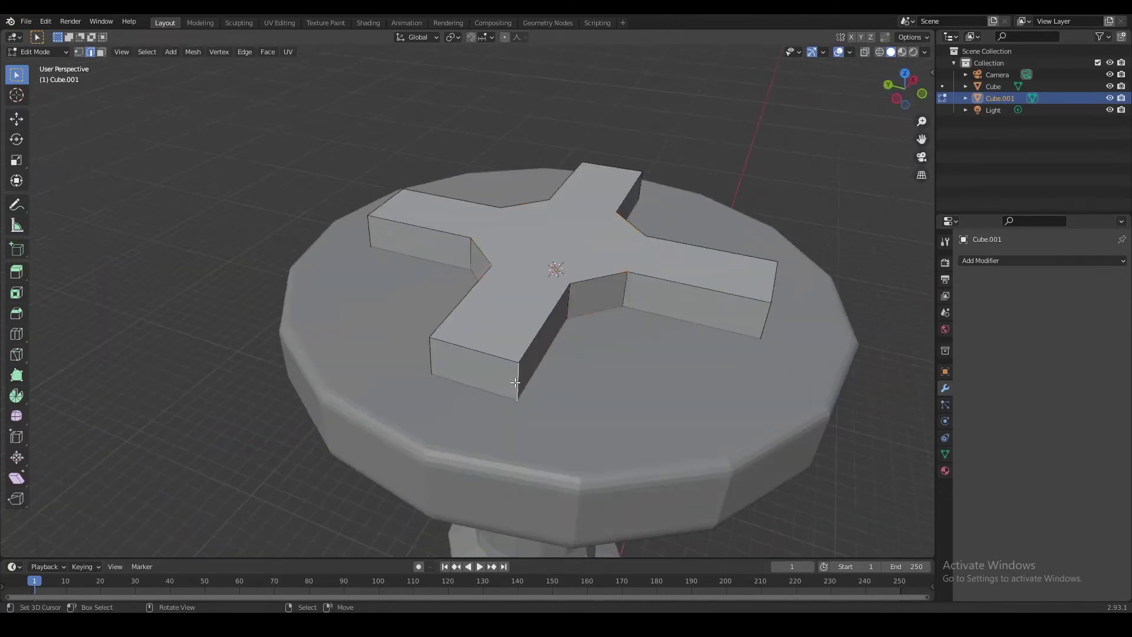
middle_click_drag(446, 363, 453, 260)
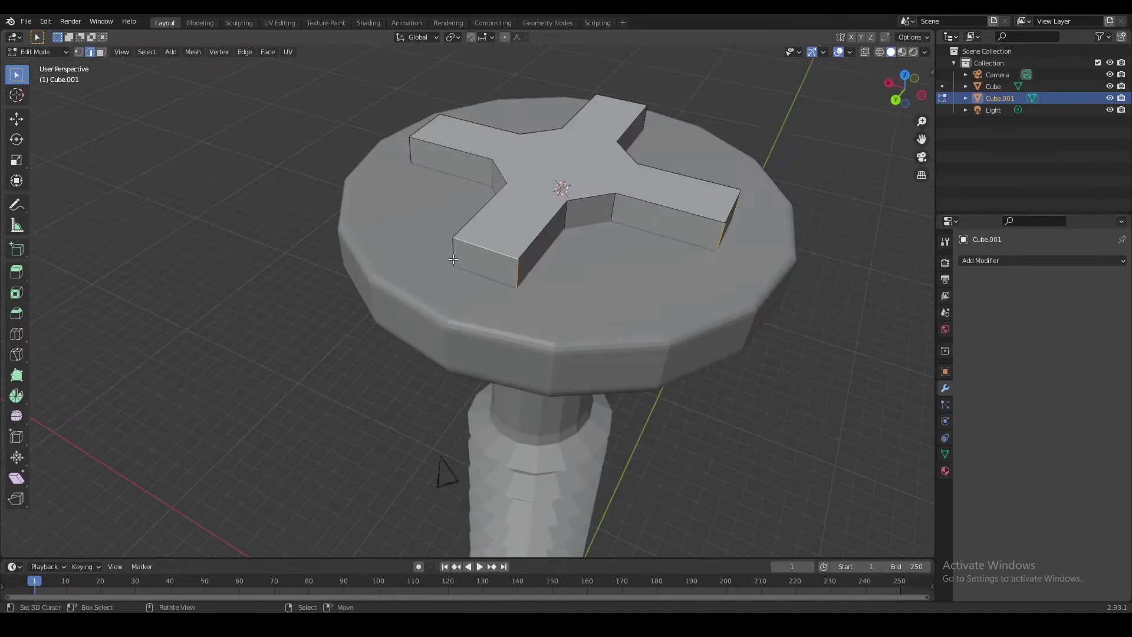
middle_click_drag(413, 160, 385, 237)
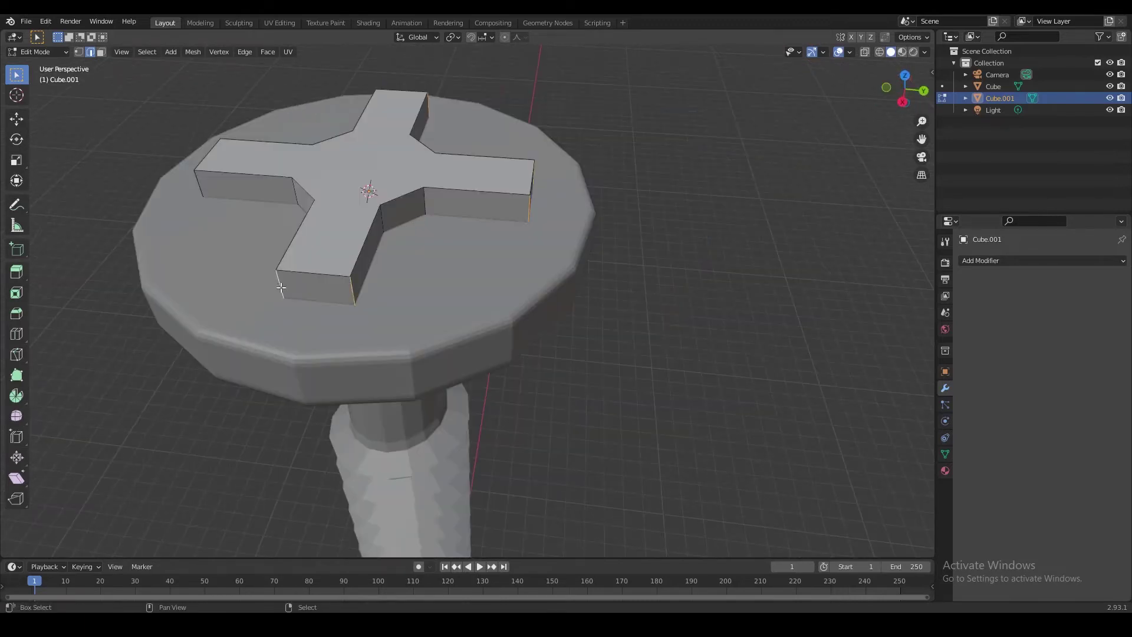
middle_click_drag(281, 287, 378, 285)
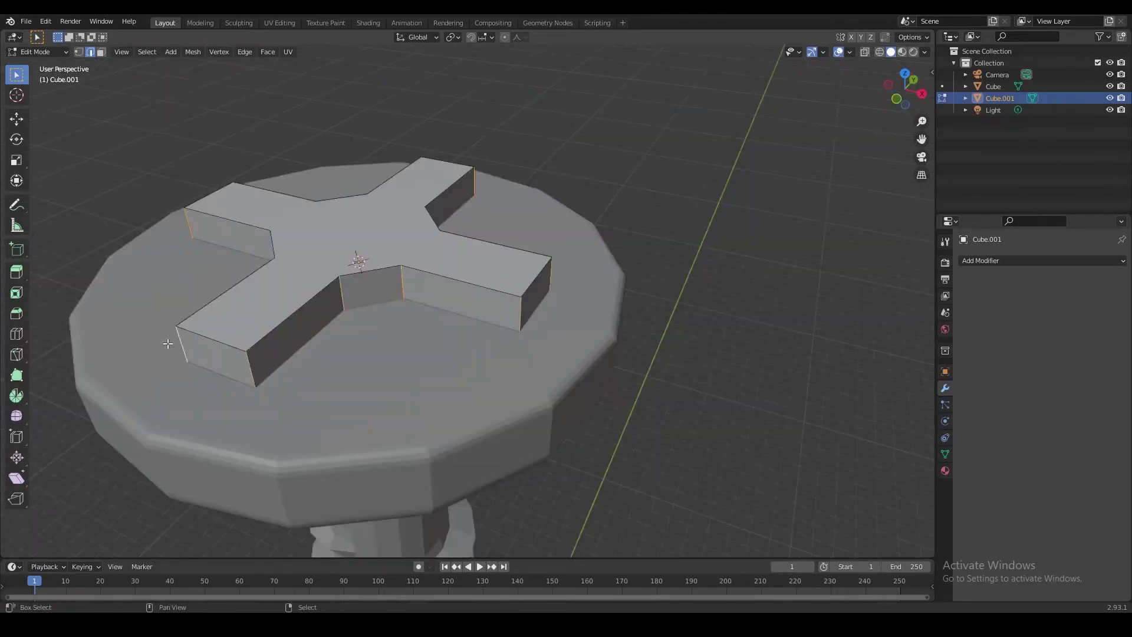
middle_click_drag(168, 344, 430, 328)
key("alt+z")
scroll(495, 321, "down", 3)
key("shift+z")
key("shift+z")
right_click(439, 272, "shift")
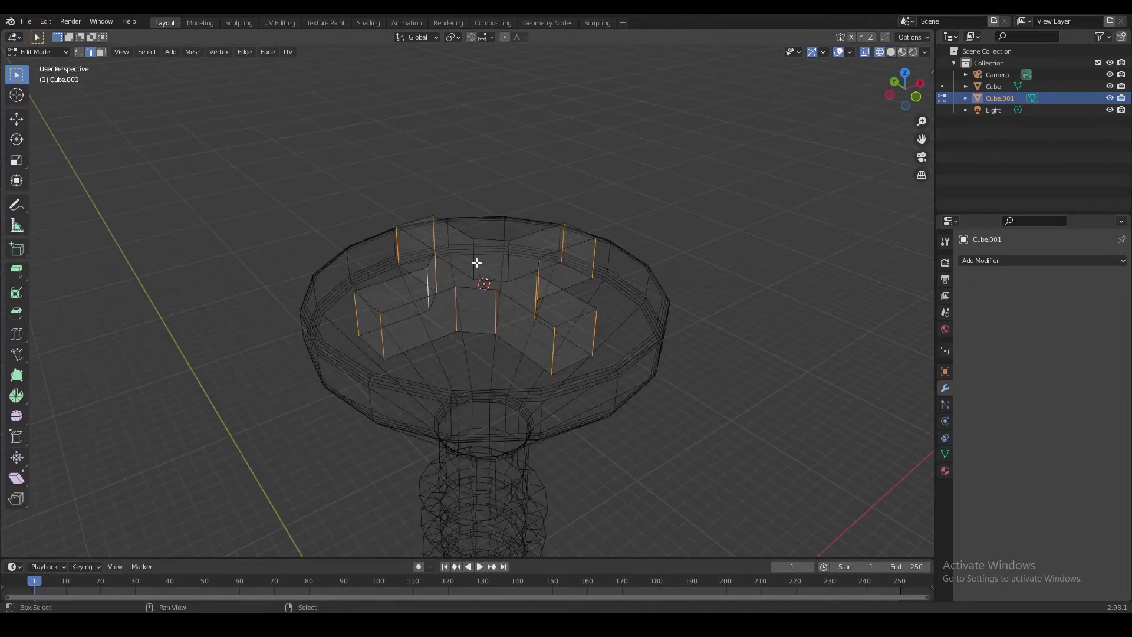
key("shift+z")
mouse_move(515, 285)
middle_mouse_down()
mouse_move(602, 314)
mouse_move(584, 321)
mouse_move(421, 269)
middle_mouse_up()
scroll(588, 311, "up", 2)
scroll(593, 315, "down", 5)
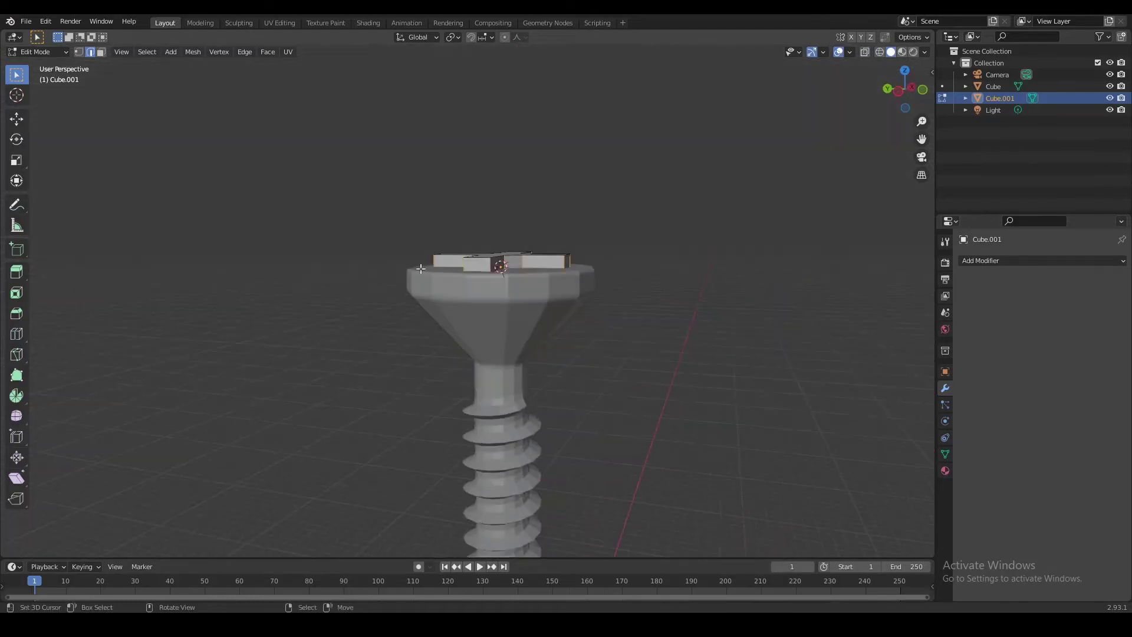
middle_click_drag(558, 303, 634, 335)
scroll(554, 349, "up", 3)
scroll(605, 349, "up", 2)
key("ctrl+b")
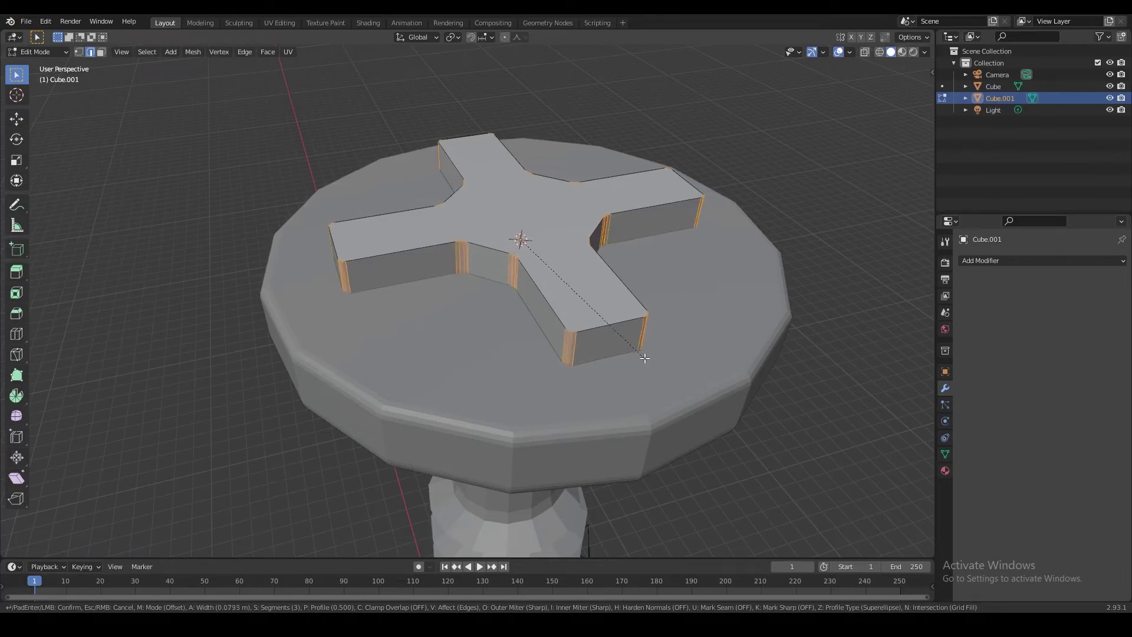
left_click(647, 359)
Select the cross's lower edge loop and move it along the Z axis to set the cutter's depth
mouse_move(487, 307)
middle_mouse_down()
mouse_move(480, 276)
mouse_move(519, 290)
mouse_move(574, 284)
middle_mouse_up()
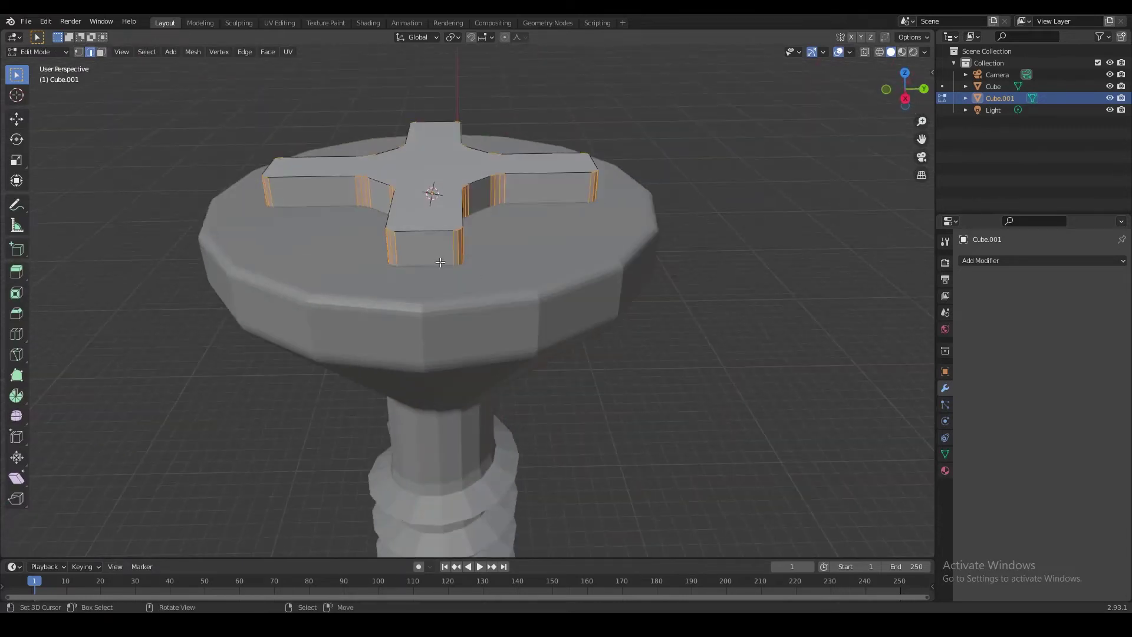
middle_click_drag(443, 261, 498, 283)
scroll(499, 283, "up", 1)
key("shift+z")
right_click(493, 293, "alt")
key("shift+z")
mouse_move(414, 294)
middle_mouse_down()
mouse_move(501, 316)
mouse_move(493, 295)
mouse_move(518, 278)
mouse_move(513, 293)
middle_mouse_up()
key("alt+z")
key("alt+z")
key("alt+z")
scroll(514, 294, "down", 3)
key("alt+z")
key("alt+z")
key("g")
key("z")
left_click(485, 326)
Bevel the cross's lower edge loop about 0.06 m wide with 3 segments and return to Object Mode
middle_click_drag(486, 326, 539, 286)
key("ctrl+b")
right_click(529, 328)
scroll(539, 285, "up", 2)
key("ctrl+b")
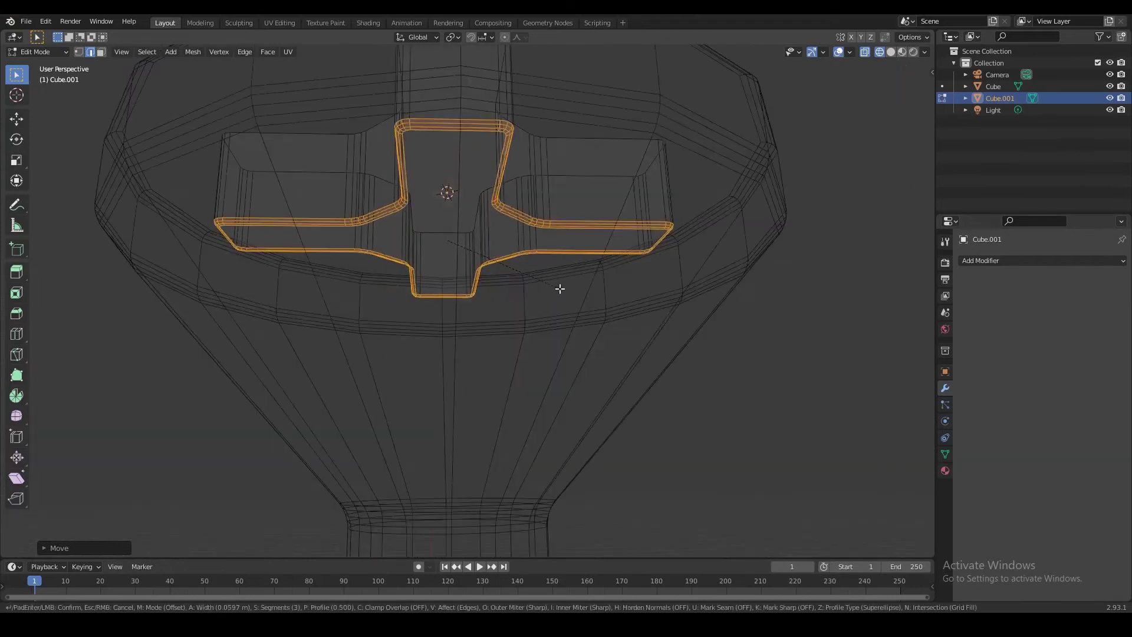
left_click(561, 288)
key("alt+z")
middle_click_drag(561, 288, 546, 322)
key("Tab")
middle_click_drag(460, 227, 531, 282)
scroll(508, 298, "down", 6)
Add a Boolean modifier to the screw, set to Difference with Cube.001 as the cutting object
left_click(468, 309)
scroll(468, 295, "up", 2)
right_click(469, 264)
right_click(476, 300)
scroll(492, 340, "down", 3)
scroll(492, 340, "up", 2)
middle_click_drag(492, 340, 547, 331)
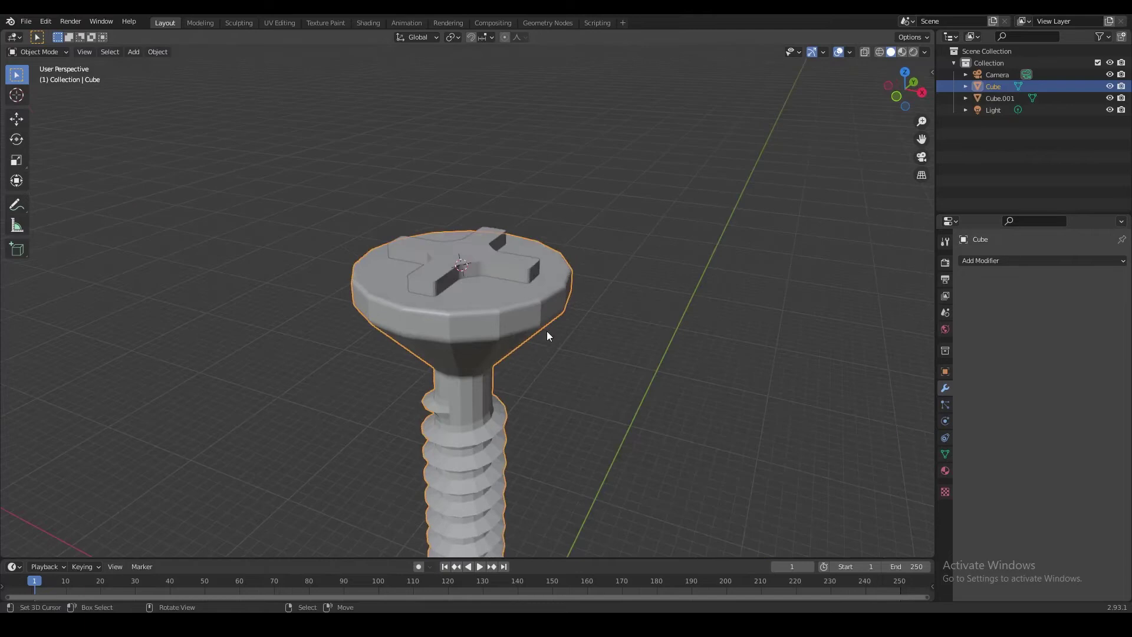
left_click(971, 260)
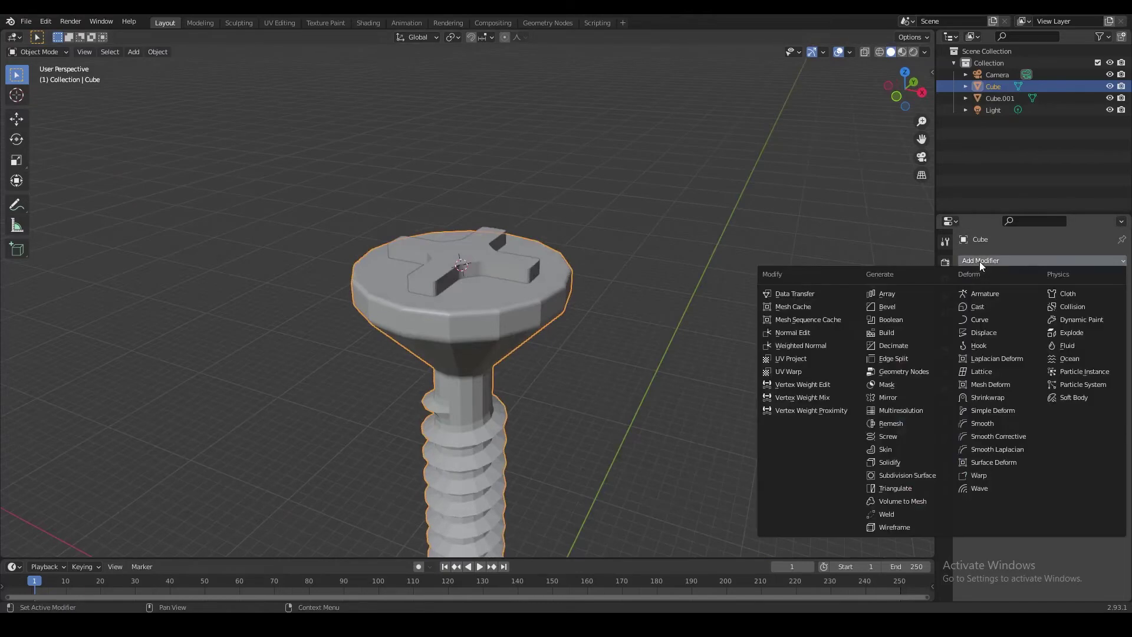
left_click(891, 319)
middle_click_drag(774, 310, 837, 314)
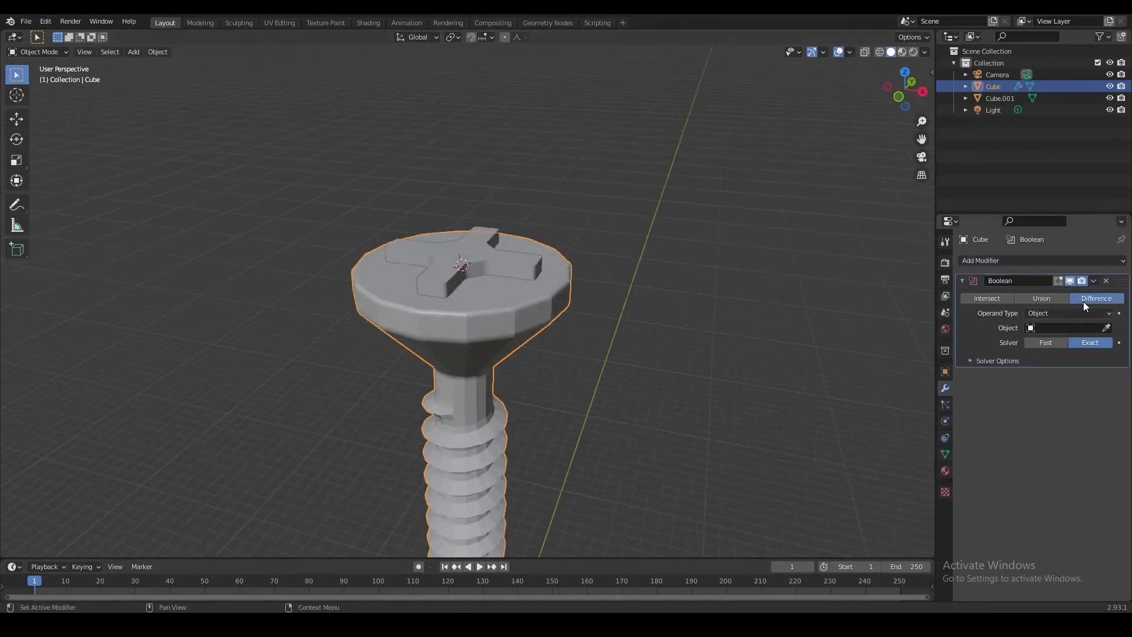
left_click(1050, 328)
left_click(1027, 346)
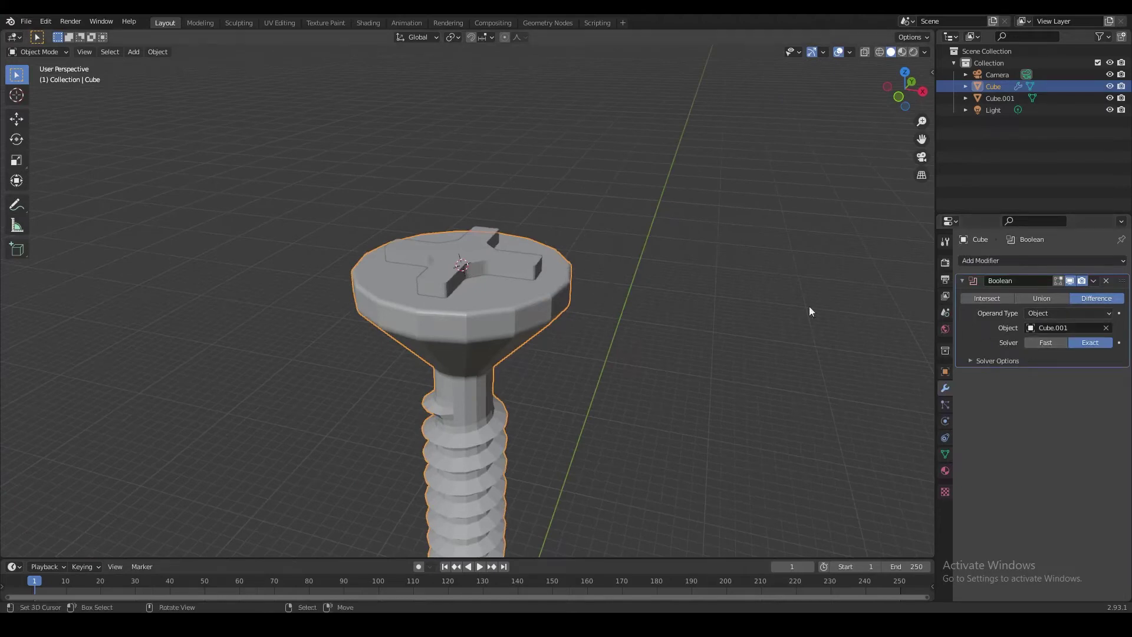
Select all lower vertices of the cross-shaped cutter in Edit Mode
key("alt+z")
scroll(613, 282, "up", 3)
key("alt+z")
left_click(548, 282)
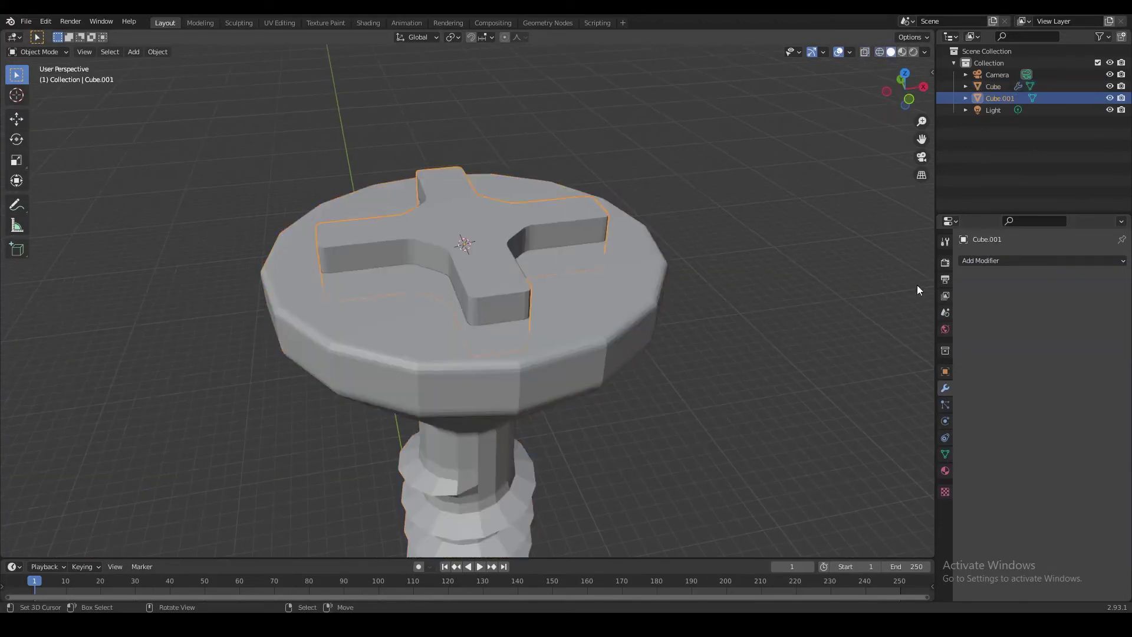
key("Tab")
middle_click_drag(527, 309, 515, 271)
key("shift+z")
key("a")
key("a")
key("b")
mouse_move(278, 239)
left_mouse_down()
mouse_move(429, 297)
mouse_move(704, 359)
left_mouse_up()
key("shift+z")
key("g")
key("z")
right_click(612, 319)
Move the cutter's selected lower vertices slightly along the Z axis and return to Object Mode
key("shift+z")
key("g")
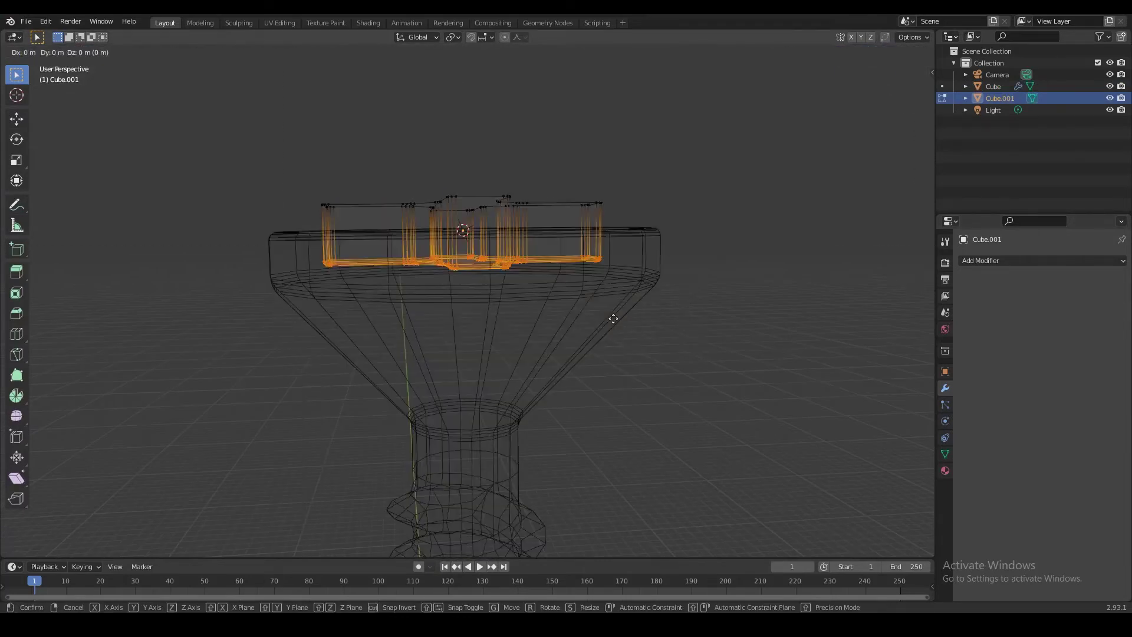
key("z")
left_click(614, 310)
key("shift+z")
key("Tab")
Select the screw and apply its Boolean modifier
middle_click_drag(585, 281, 608, 302)
right_click(609, 302)
key("ctrl+a")
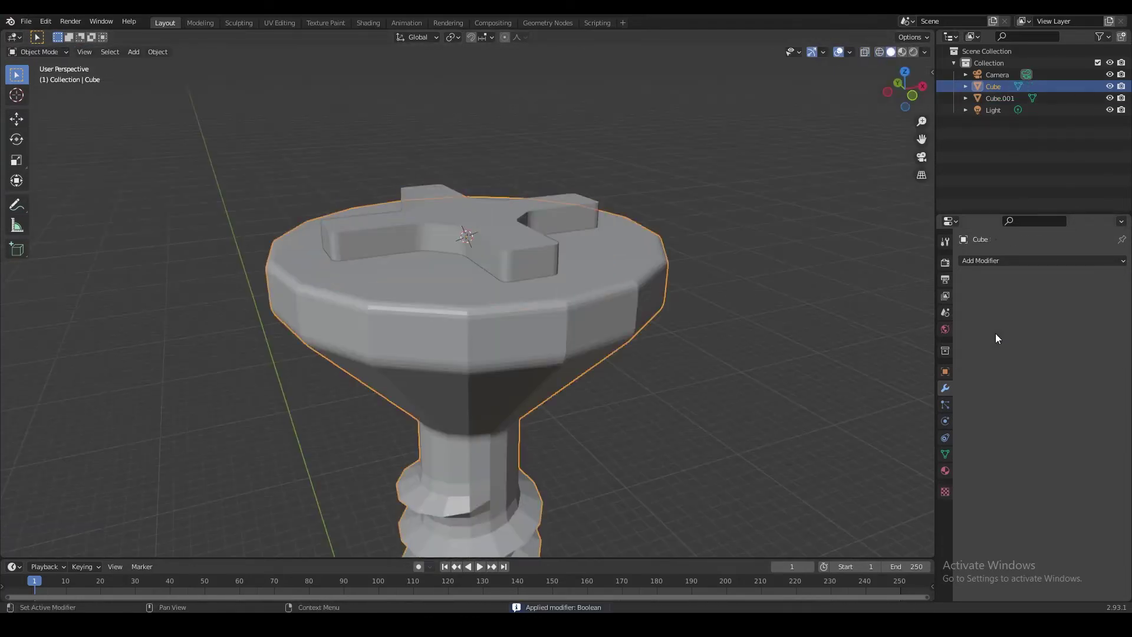
Delete the cross-shaped cutter object and select the screw again
right_click(519, 247)
middle_click_drag(519, 247, 649, 314)
middle_click_drag(597, 302, 438, 300)
right_click(558, 313)
scroll(566, 323, "down", 4)
key("Tab")
scroll(495, 272, "up", 3)
key("Tab")
Select the open end ring at the screw's bottom in Edit Mode, extrude it and move the extrusion along the Z axis
middle_click_drag(495, 271, 503, 409)
key("Tab")
scroll(561, 322, "down", 3)
key("Tab")
scroll(532, 235, "down", 4)
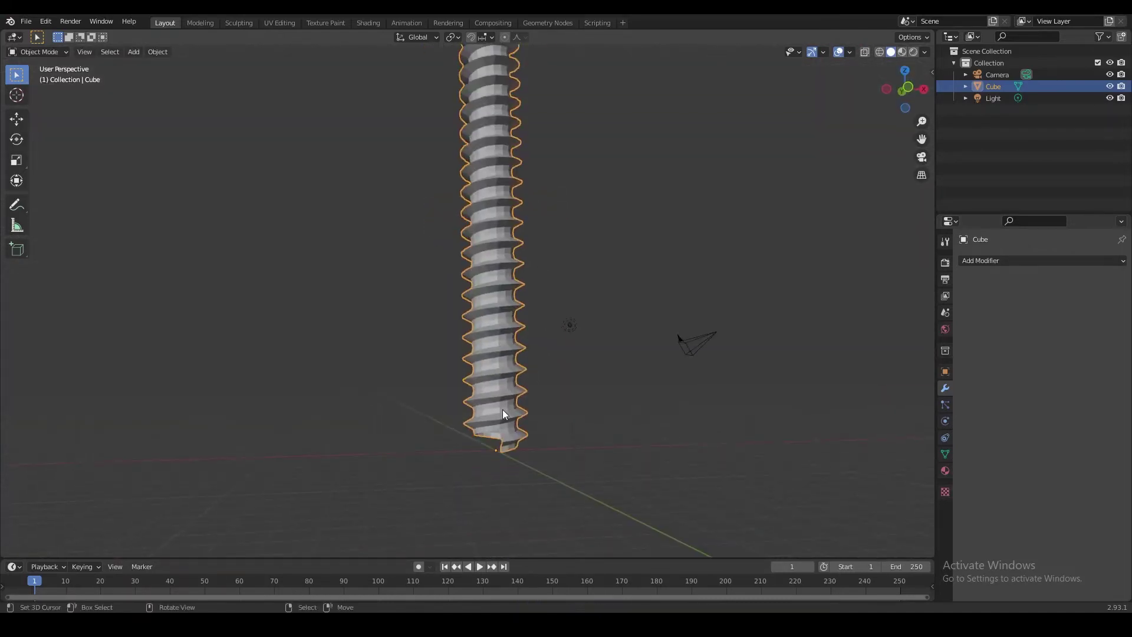
key("Tab")
right_click(502, 438)
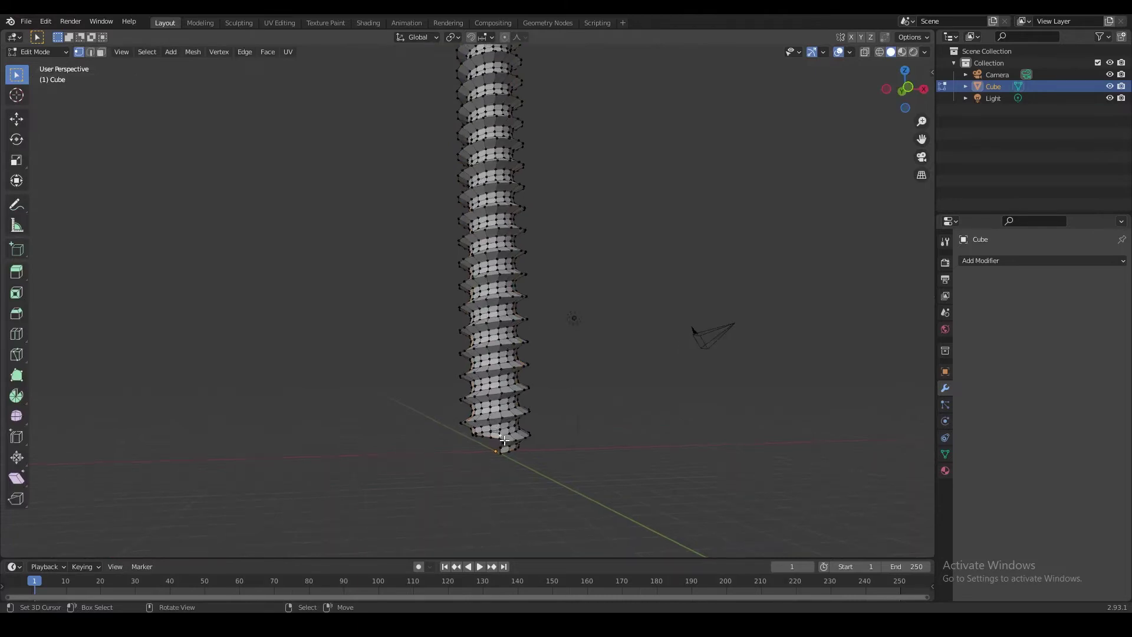
key("KP_Decimal")
scroll(526, 402, "down", 7)
middle_click_drag(476, 340, 506, 380)
scroll(527, 388, "down", 2)
key("e")
left_click(527, 388)
key("g")
key("z")
left_click(541, 394)
Fill the extruded bottom ring with a face and snap the 3D cursor to it
key("f")
key("shift+s")
left_click(530, 475)
scroll(508, 420, "down", 1)
Examine the closed bottom end of the screw and the lowest thread turns in Object and Edit Mode
key("Tab")
scroll(470, 377, "down", 3)
middle_click_drag(442, 361, 540, 398)
middle_click_drag(462, 317, 488, 378)
key("Tab")
scroll(487, 379, "up", 2)
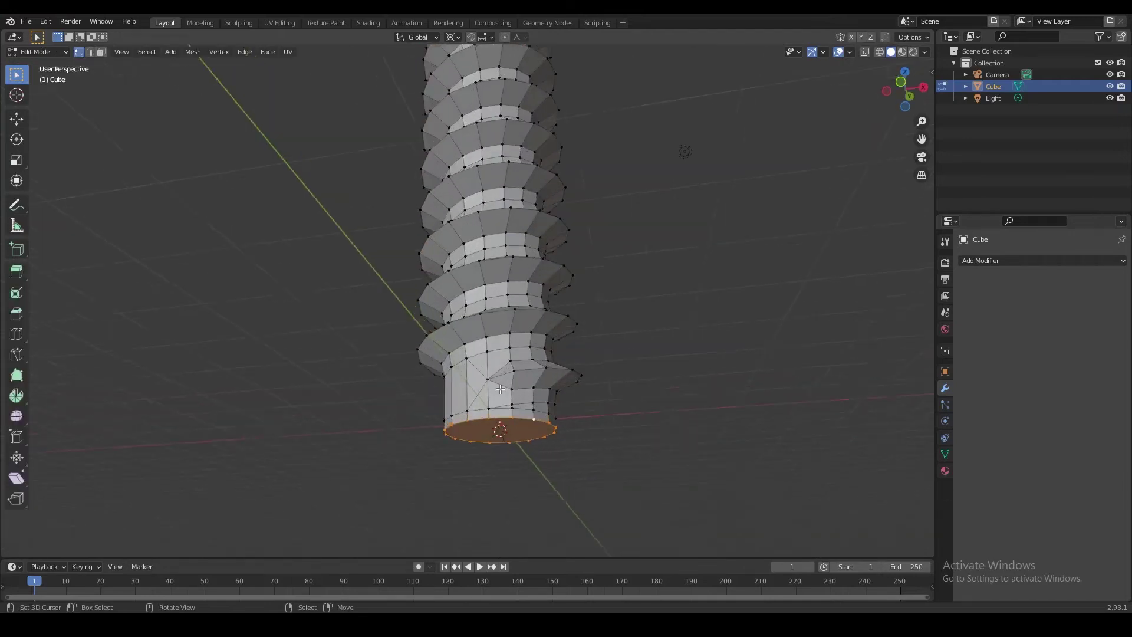
middle_click_drag(518, 413, 492, 351, "shift")
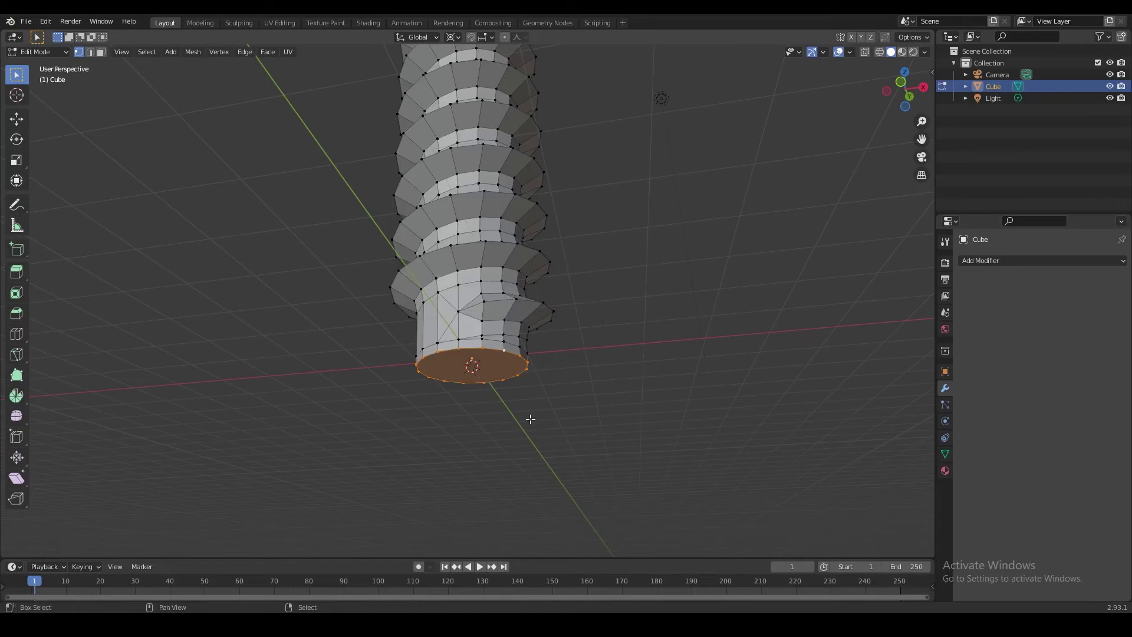
middle_click_drag(518, 303, 506, 335)
key("Tab")
key("Tab")
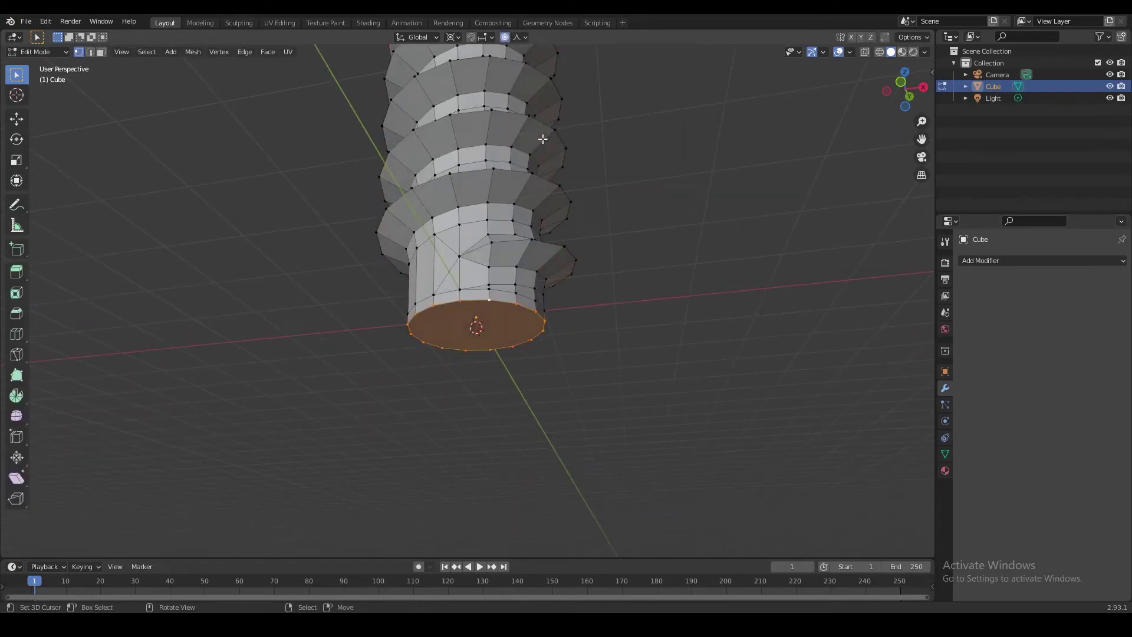
Set proportional editing to Sharp falloff and adjust its influence size to about 6.73
left_click(520, 38)
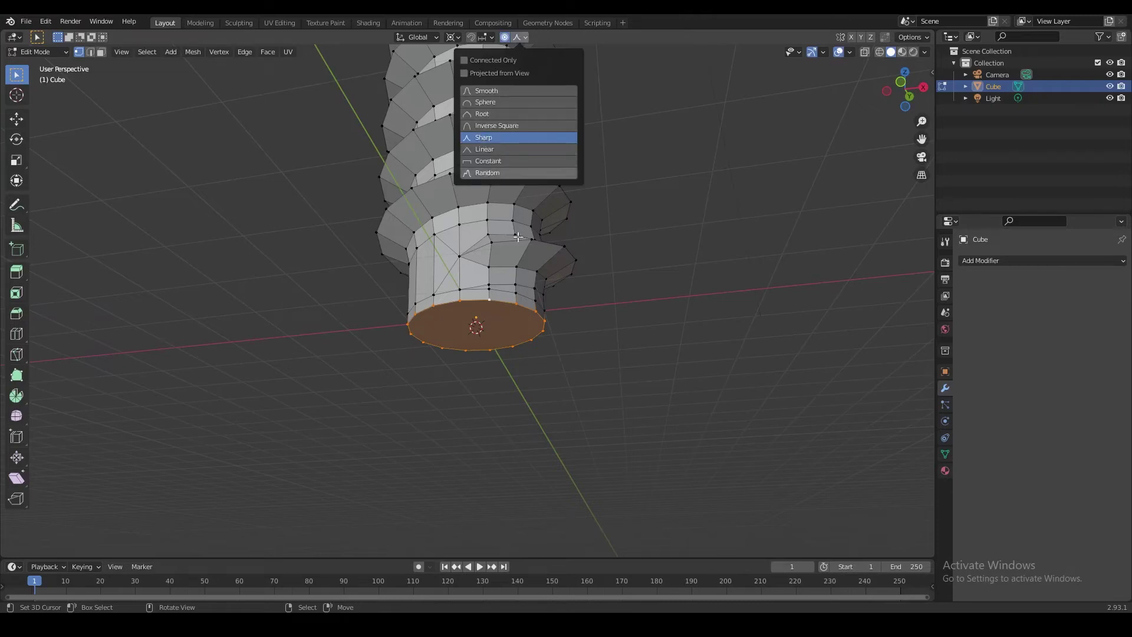
scroll(555, 293, "down", 5)
middle_click_drag(555, 293, 528, 302)
key("g")
scroll(537, 322, "down", 2)
right_click(536, 323)
scroll(536, 324, "down", 2)
scroll(529, 302, "down", 4)
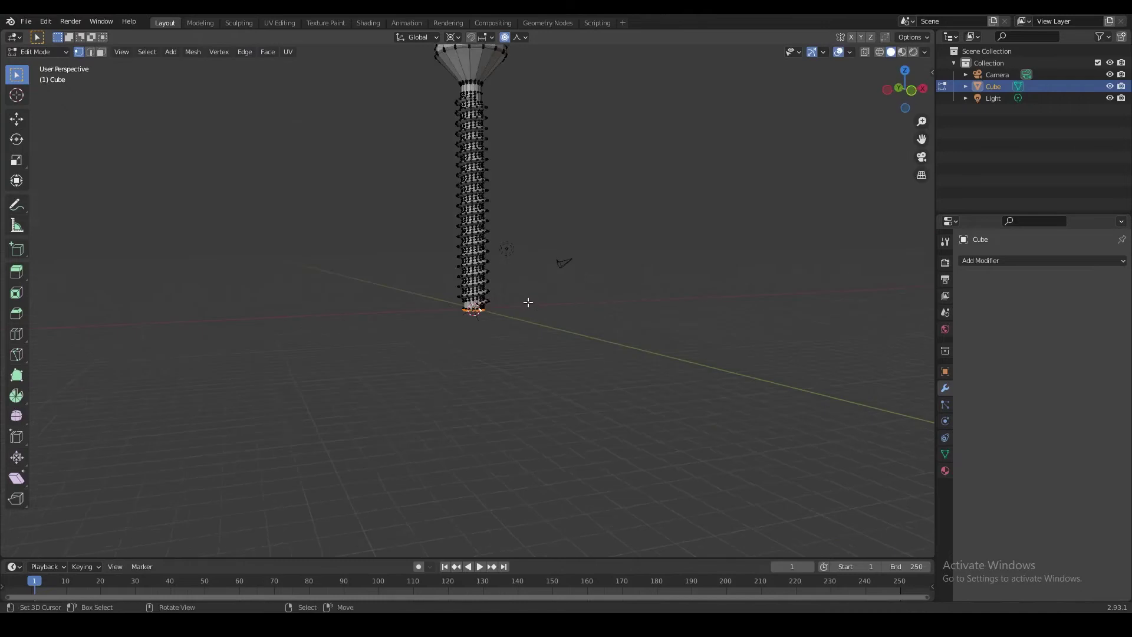
key("g")
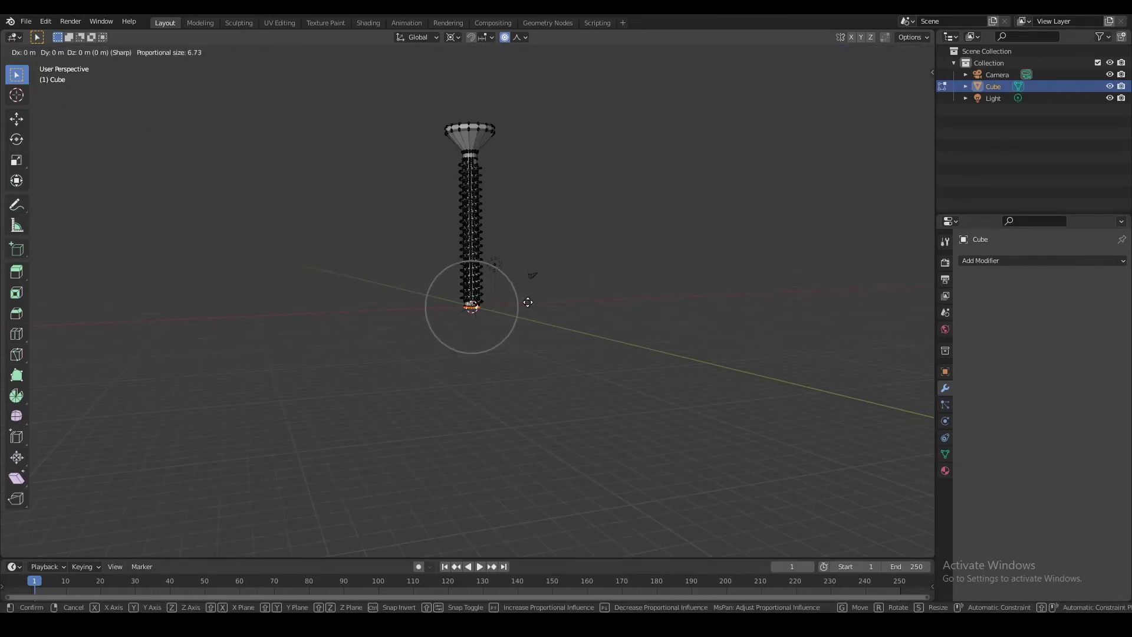
left_click(527, 302)
scroll(529, 301, "up", 4)
middle_click_drag(529, 301, 506, 299)
scroll(649, 394, "up", 4)
key("s")
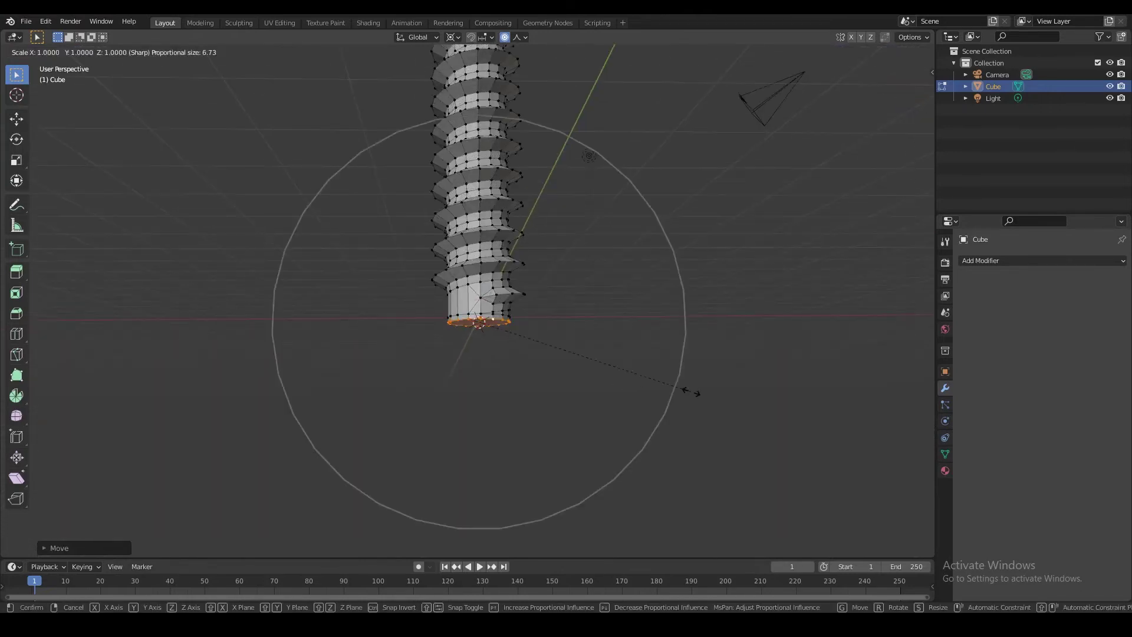
key("shift+z")
right_click(543, 355)
Scale the bottom face inward on X and Y only with proportional editing, tapering the lower thread into a pointed tip
middle_click_drag(567, 304, 564, 347)
scroll(558, 345, "down", 2)
key("s")
key("shift+z")
left_click(495, 332)
scroll(564, 346, "up", 4)
key("s")
key("shift+z")
left_click(549, 344)
Examine the tapered tip and the whole screw's proportions from several angles in Object and Edit Mode
key("Tab")
scroll(535, 301, "down", 3)
middle_click_drag(535, 301, 605, 338)
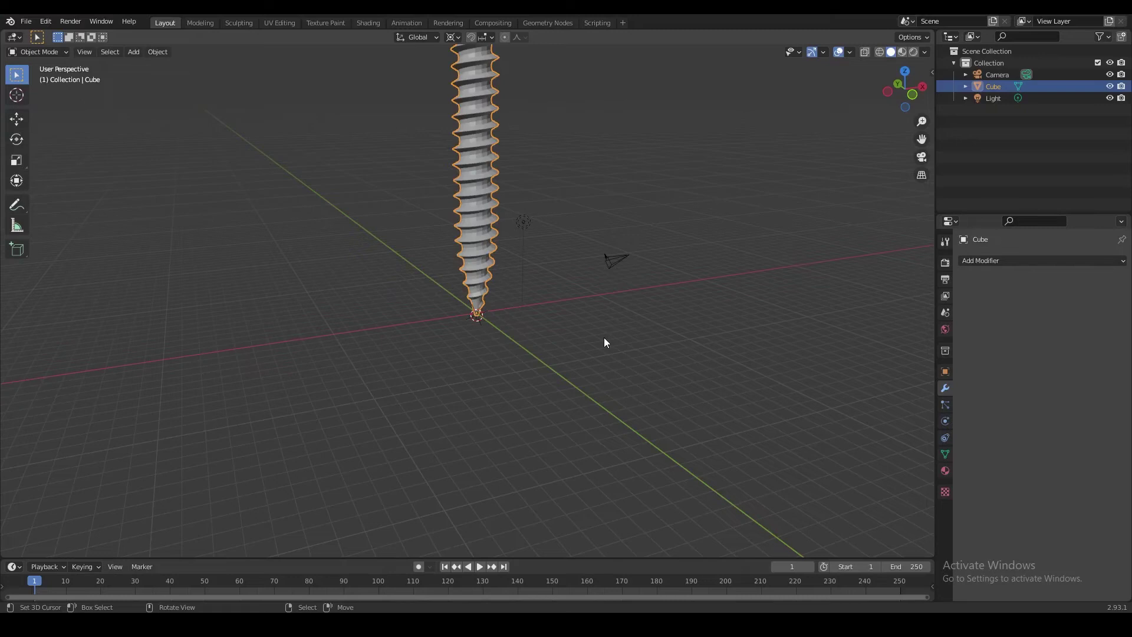
middle_click_drag(604, 331, 525, 314)
scroll(513, 295, "up", 5)
scroll(510, 272, "down", 4)
key("Tab")
middle_click_drag(511, 271, 555, 249)
key("Tab")
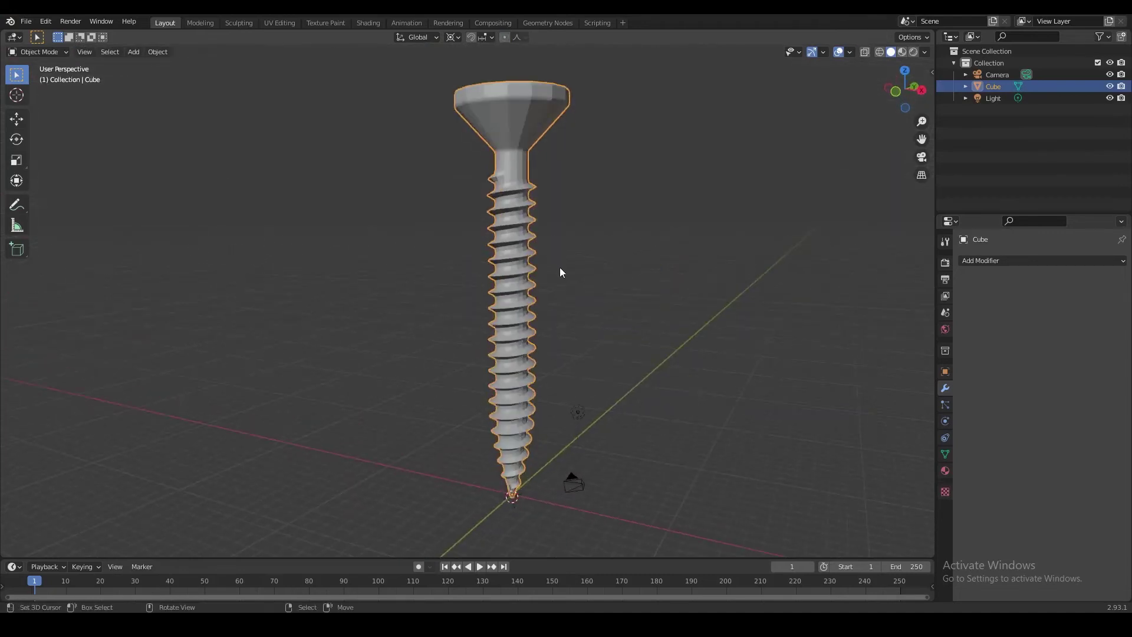
scroll(570, 275, "down", 3)
key("Tab")
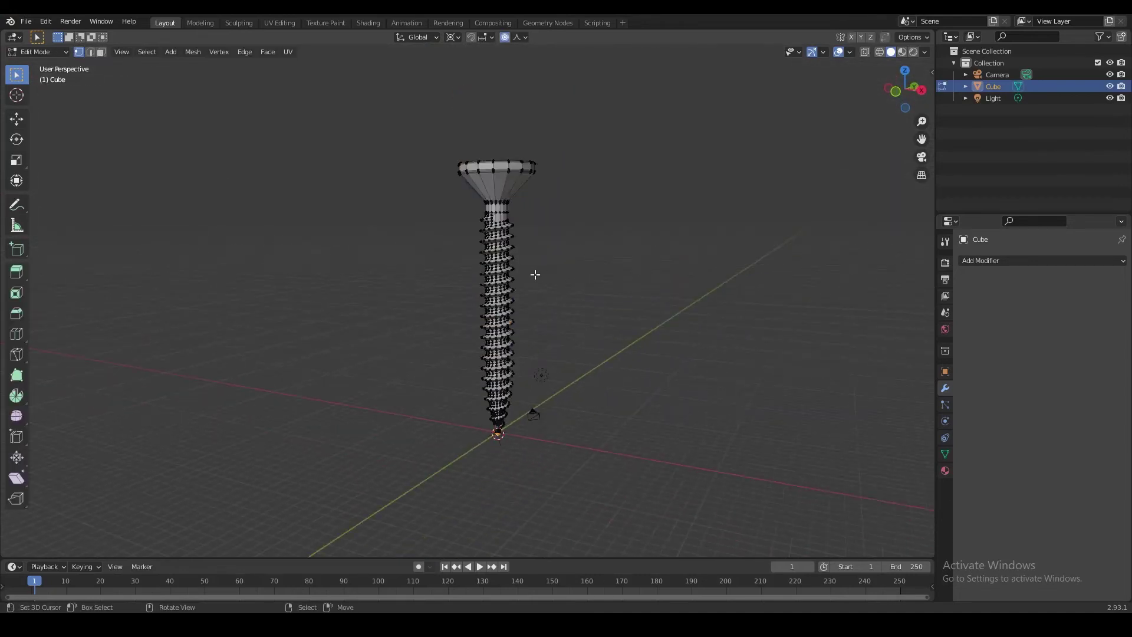
key("Tab")
scroll(510, 267, "up", 2)
middle_click_drag(510, 267, 501, 236)
scroll(509, 259, "up", 2)
With proportional editing off, select the upper head vertices in see-through view and snap the 3D cursor to the selection
key("Tab")
key("shift+z")
key("a")
key("a")
left_click_drag(360, 98, 588, 201)
key("shift+s")
left_click(597, 265)
middle_click_drag(604, 292, 612, 296)
key("s")
right_click(616, 300)
Bevel the upper edge loop of the cross-shaped recess with a width of about 0.0784 m and 3 segments
key("Tab")
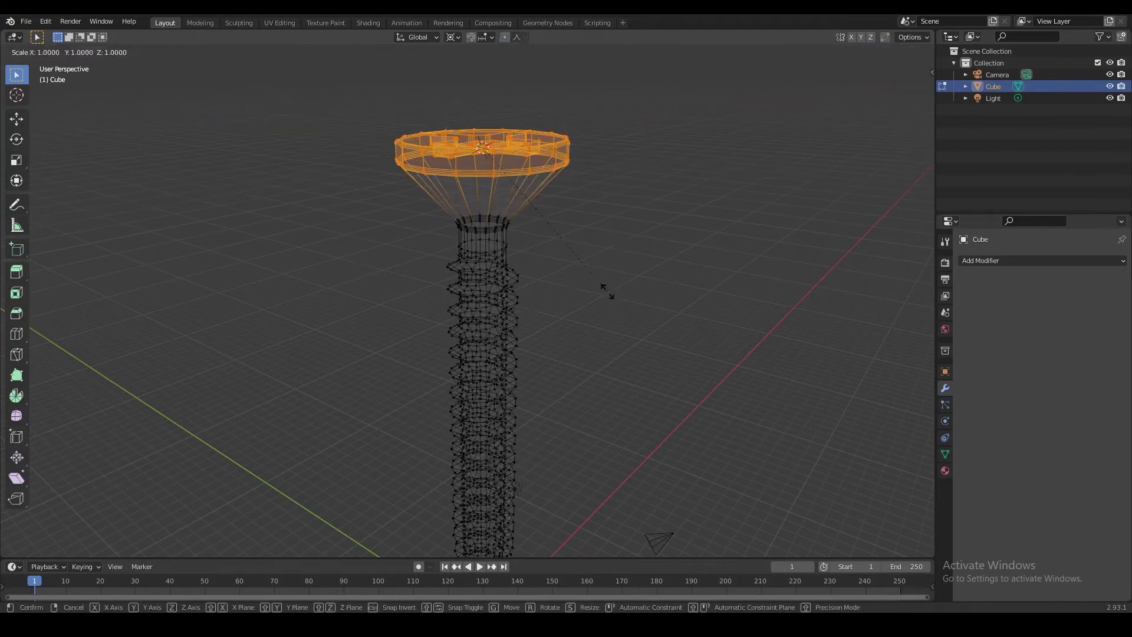
key("alt+z")
mouse_move(614, 299)
middle_mouse_down()
mouse_move(559, 291)
mouse_move(604, 344)
mouse_move(556, 303)
mouse_move(550, 272)
mouse_move(494, 210)
mouse_move(526, 316)
mouse_move(451, 264)
mouse_move(469, 235)
mouse_move(511, 272)
middle_mouse_up()
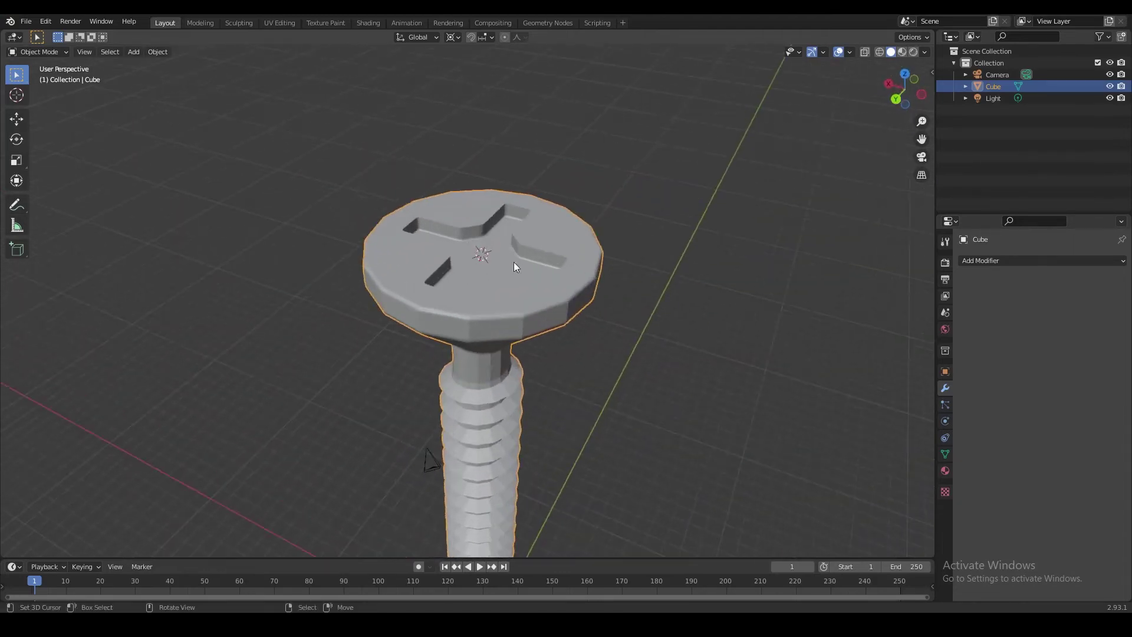
key("Tab")
scroll(474, 193, "up", 4)
key("shift+z")
key("shift+z")
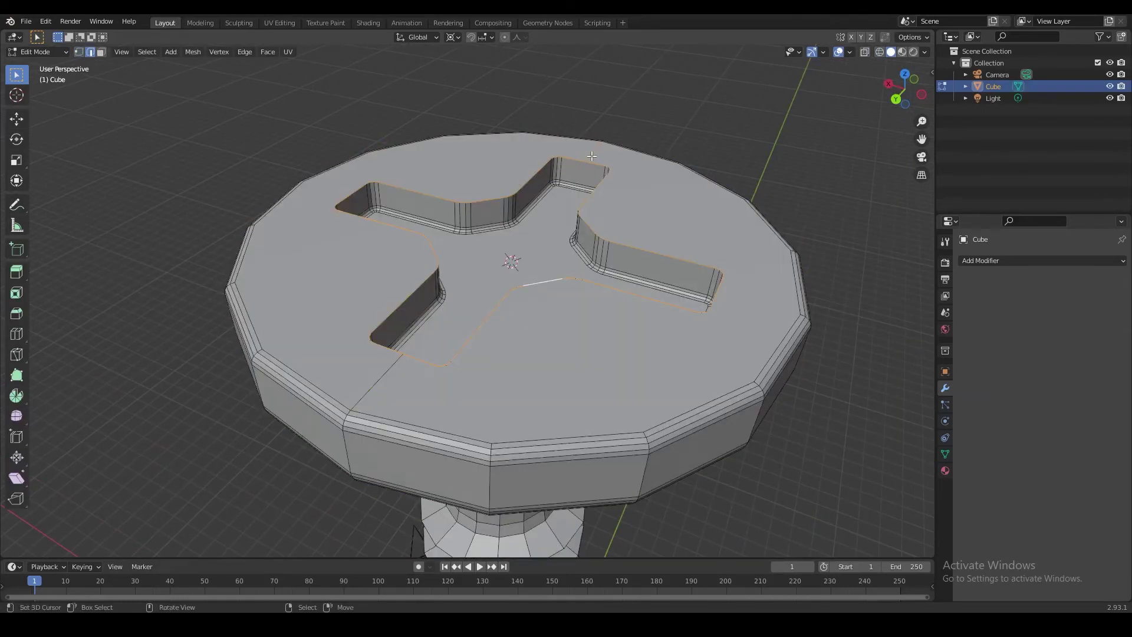
key("shift+z")
key("shift+z")
middle_click_drag(598, 248, 559, 266)
key("ctrl+b")
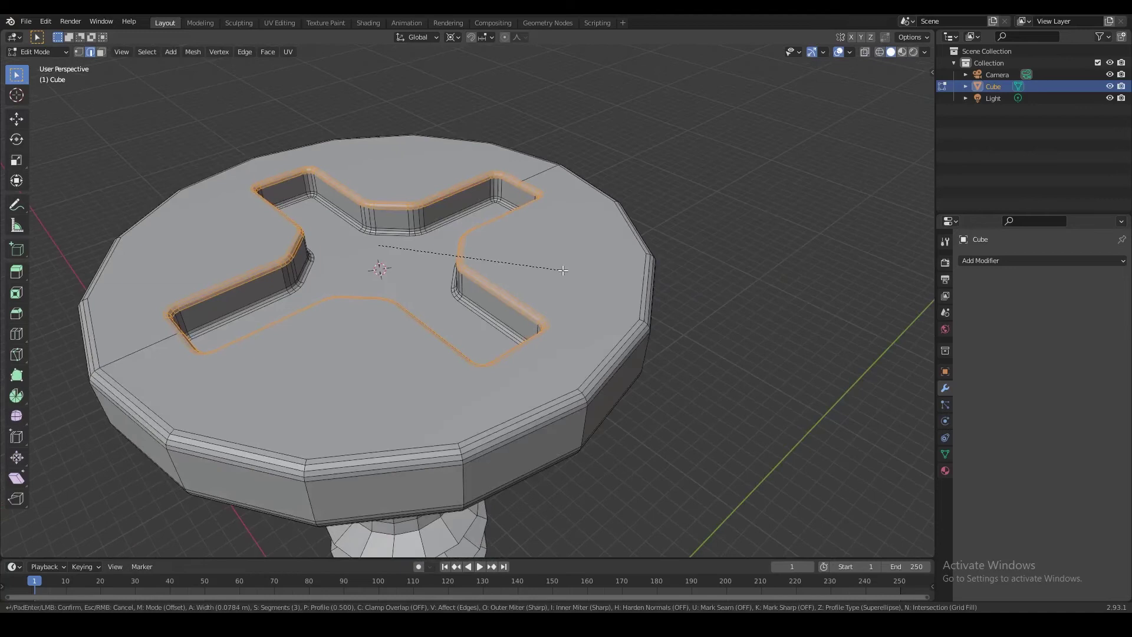
left_click(563, 271)
key("Tab")
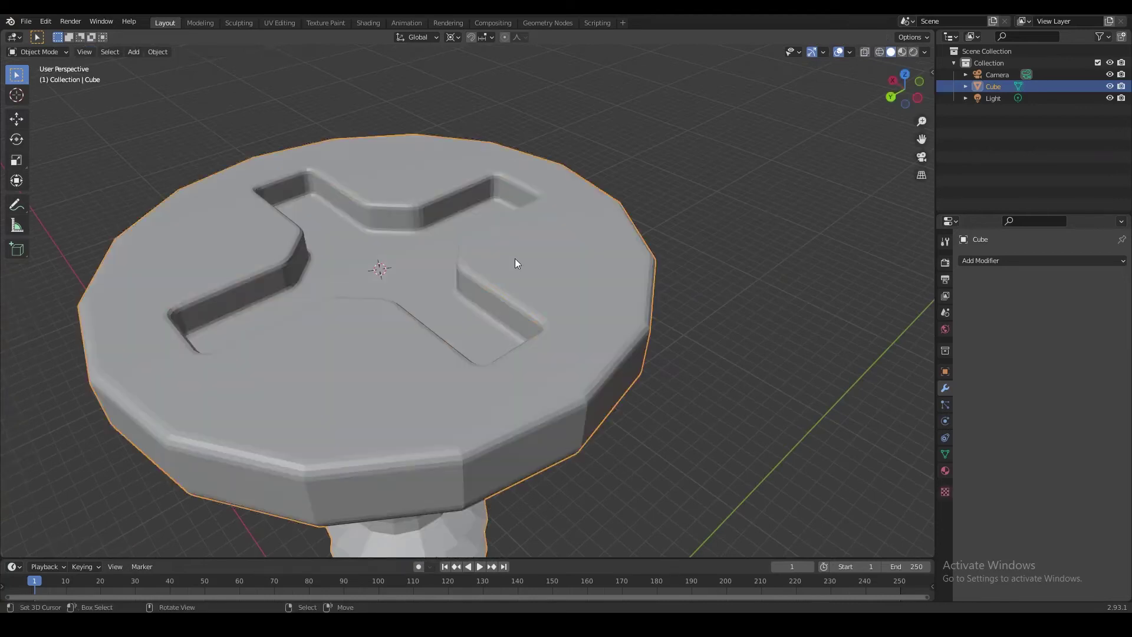
Apply Shade Smooth to the screw in Object Mode
middle_click_drag(515, 259, 430, 225)
scroll(430, 225, "down", 2)
left_click(158, 52)
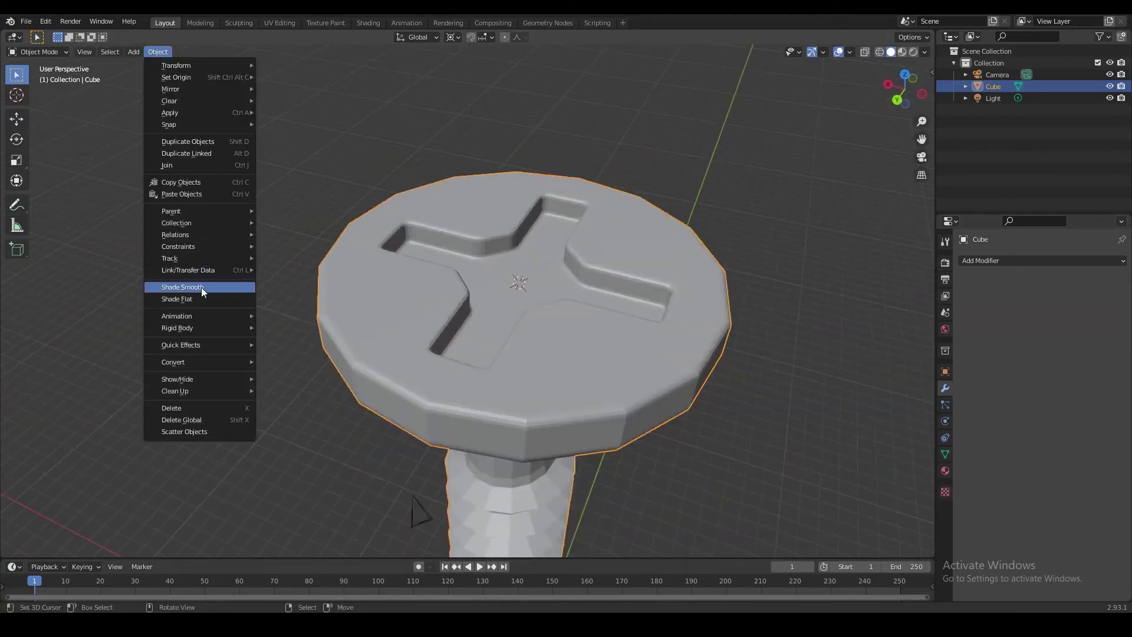
left_click(200, 287)
Enable Auto Smooth in the screw mesh's normals settings with an angle of 45°
middle_click_drag(604, 306, 901, 444)
left_click(946, 454)
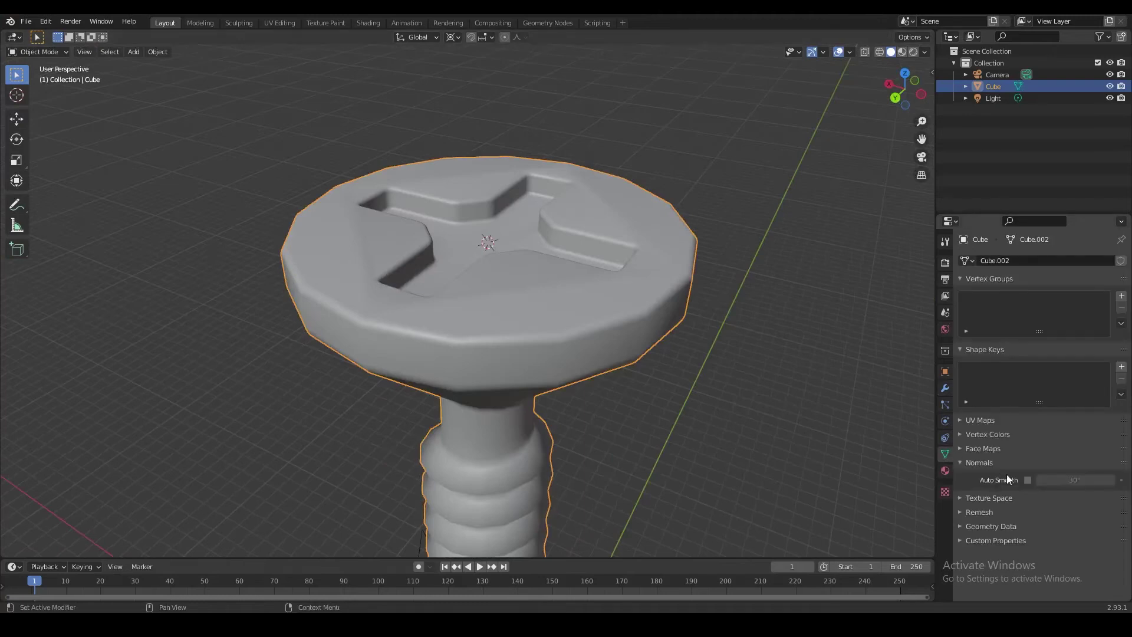
left_click(1028, 480)
left_click(1074, 480)
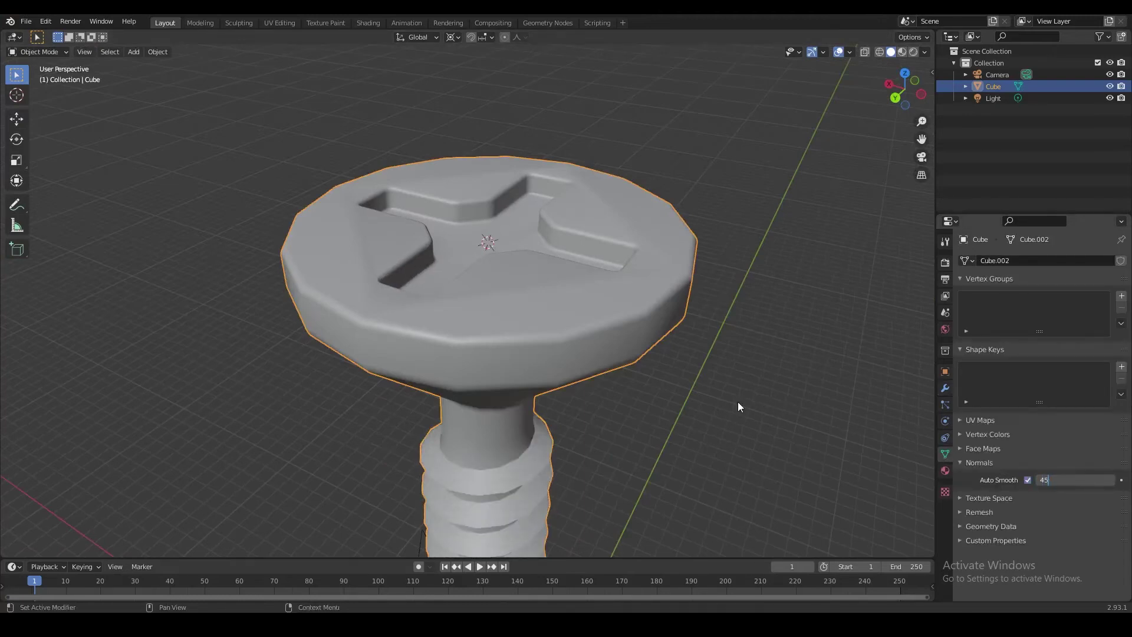
type("45")
key("Return")
Examine the smooth shading along the screw's shank, thread and head
mouse_move(724, 389)
middle_mouse_down()
mouse_move(661, 352)
mouse_move(585, 353)
mouse_move(706, 288)
middle_mouse_up()
scroll(662, 349, "up", 2)
middle_click_drag(599, 359, 593, 356)
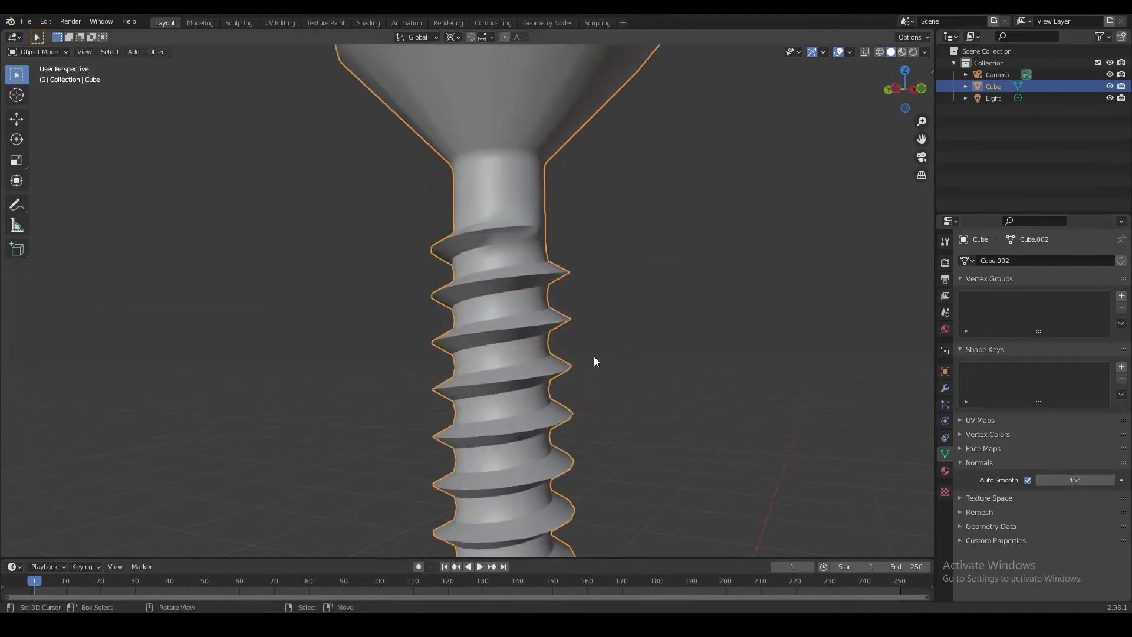
scroll(593, 356, "down", 2)
middle_click_drag(596, 291, 608, 328)
scroll(611, 328, "up", 2)
middle_click_drag(609, 248, 602, 346, "shift")
scroll(589, 294, "down", 1)
Select the flat top faces of the screw head in face selection mode
key("Tab")
scroll(603, 346, "up", 3)
key("alt+a")
key("3")
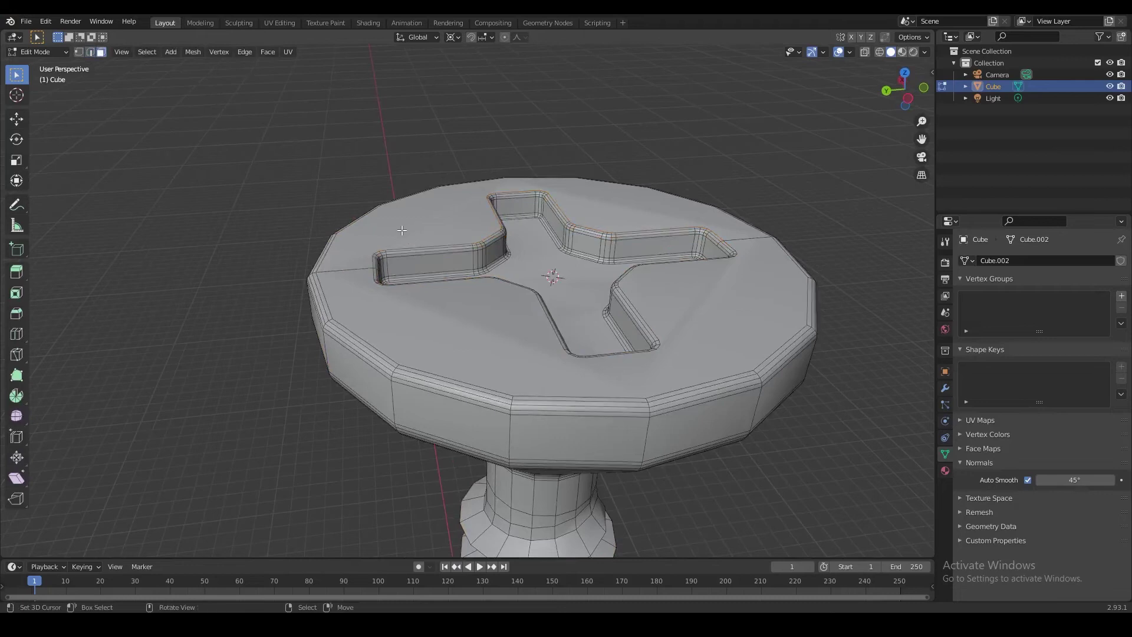
left_click(402, 230)
middle_click_drag(402, 230, 754, 279)
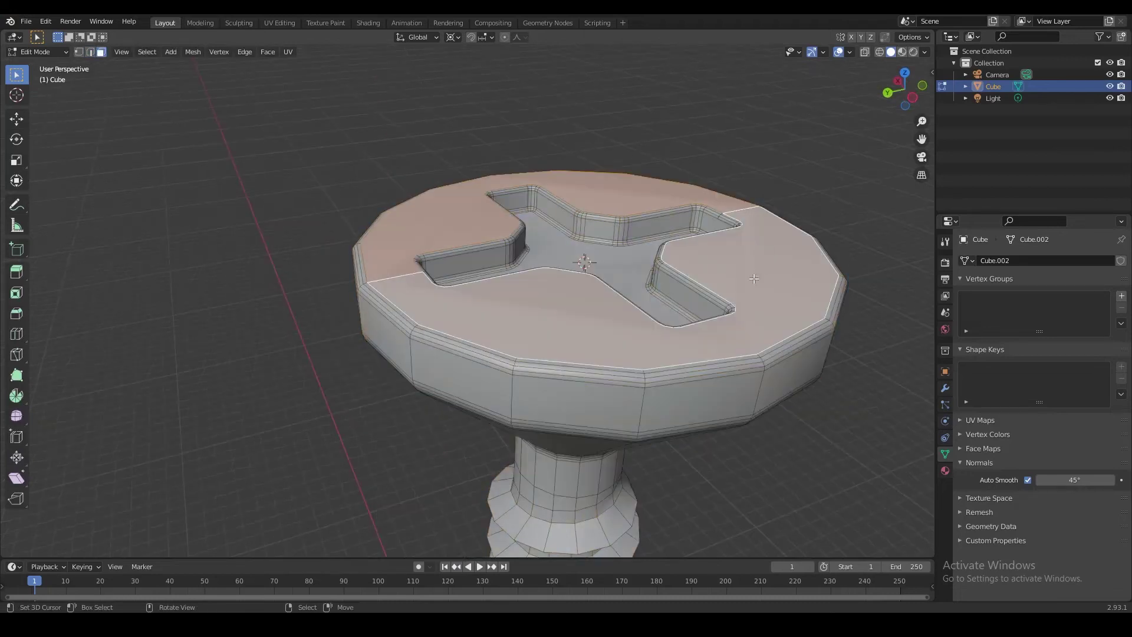
key("Tab")
scroll(621, 282, "up", 1)
middle_click_drag(589, 289, 449, 223)
scroll(557, 303, "down", 2)
Clear the selection and select the upper rim edge loop of the cross recess in edge selection mode
key("Tab")
key("a")
scroll(591, 282, "up", 3)
key("alt+a")
key("2")
key("alt+z")
key("alt+z")
left_click(521, 319, "alt")
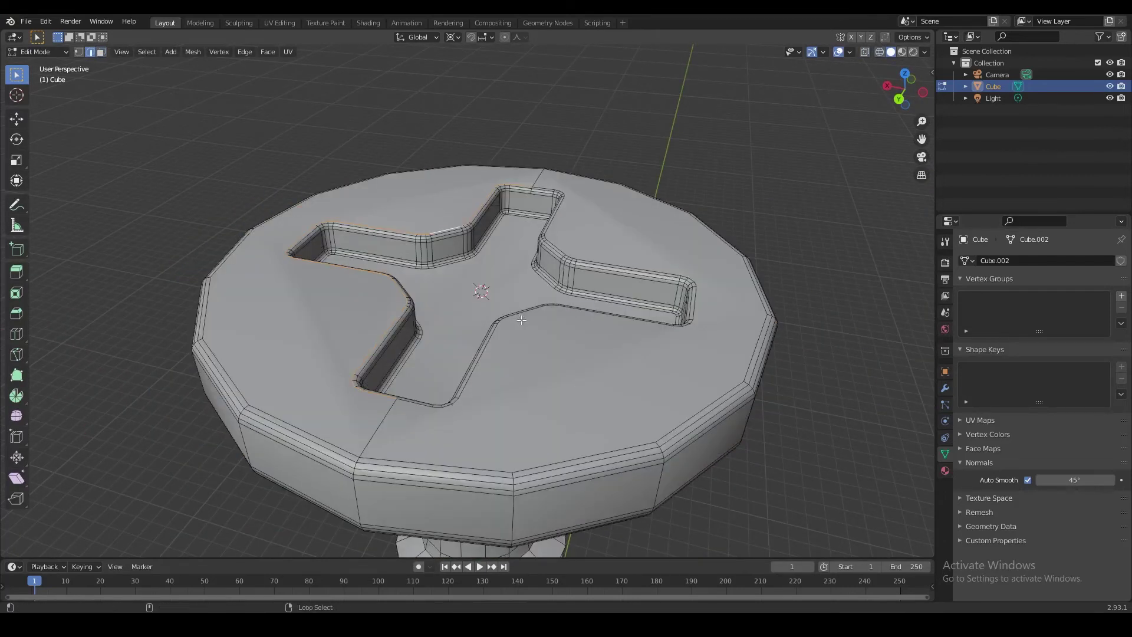
key("alt+z")
middle_click_drag(549, 325, 572, 328)
key("alt+z")
key("alt+z")
key("alt+z")
Add the outer edge loop of the head's flat top to the edge selection
scroll(653, 218, "down", 3)
mouse_move(584, 271)
middle_mouse_down()
mouse_move(513, 283)
mouse_move(574, 296)
middle_mouse_up()
key("shift+z")
key("shift+z")
mouse_move(447, 238)
middle_mouse_down()
mouse_move(592, 283)
mouse_move(522, 269)
middle_mouse_up()
scroll(522, 269, "up", 2)
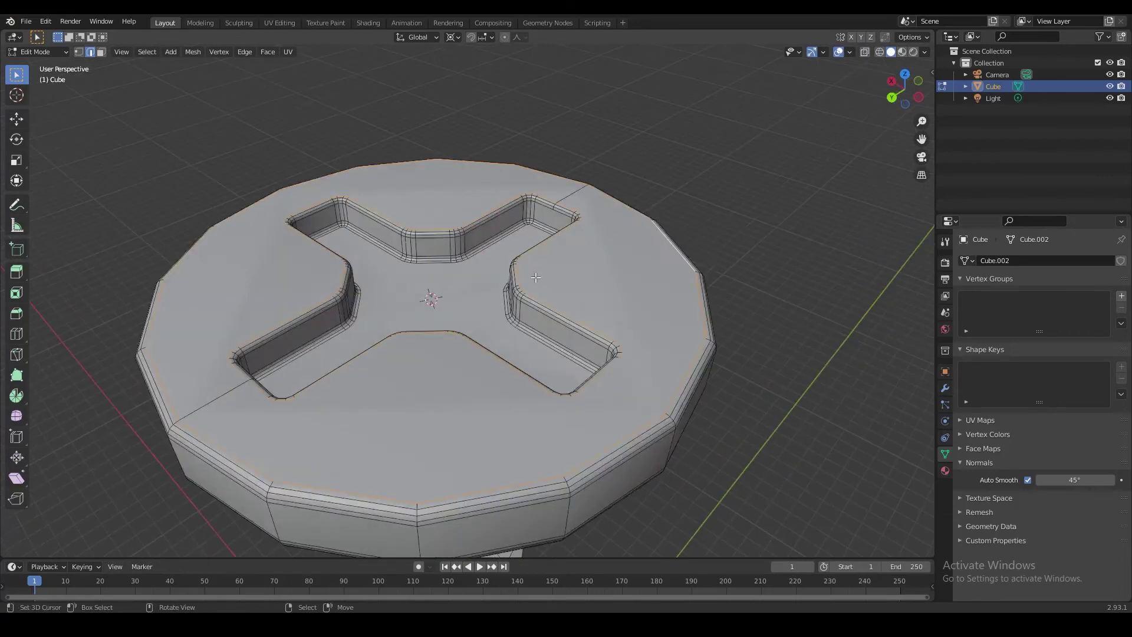
key("shift+z")
scroll(578, 293, "down", 1)
mouse_move(577, 293)
middle_mouse_down()
mouse_move(614, 292)
mouse_move(573, 307)
middle_mouse_up()
key("shift+z")
scroll(572, 307, "up", 1)
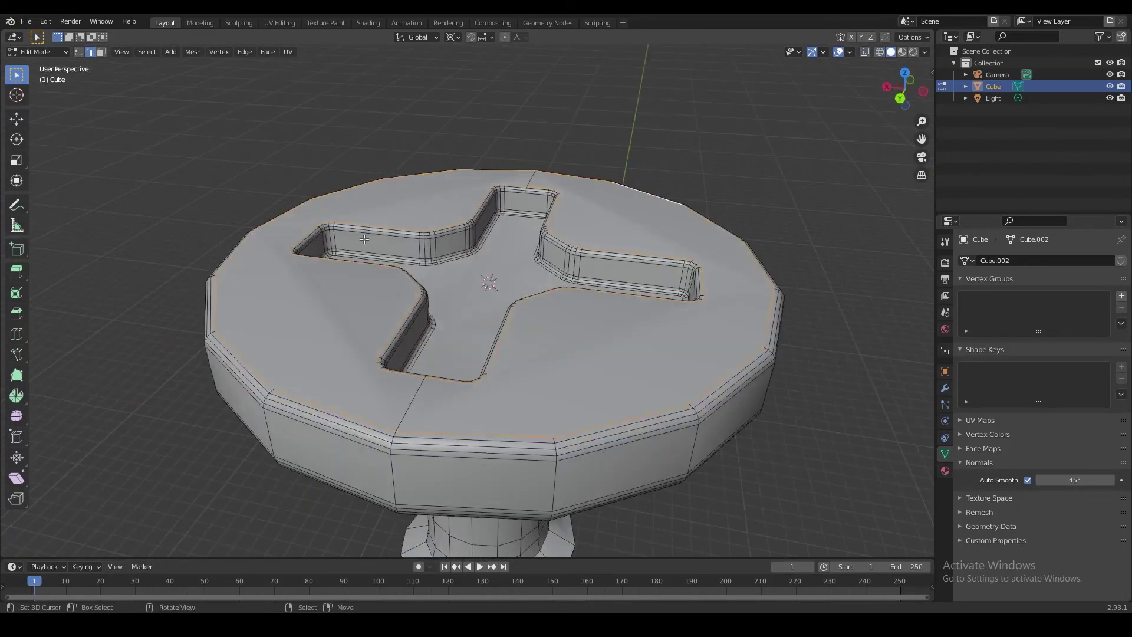
Return to Object Mode and examine the shading of the head's top surface and cross recess
key("alt+z")
middle_click_drag(339, 251, 381, 269)
key("alt+z")
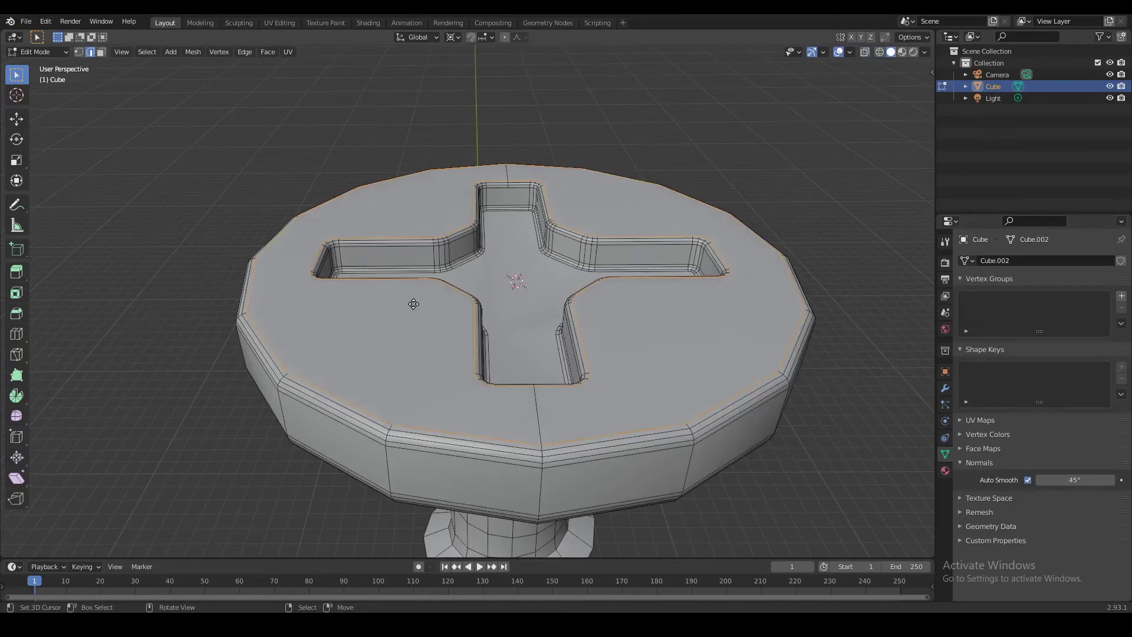
key("Tab")
middle_click_drag(475, 283, 634, 324)
key("Tab")
key("Tab")
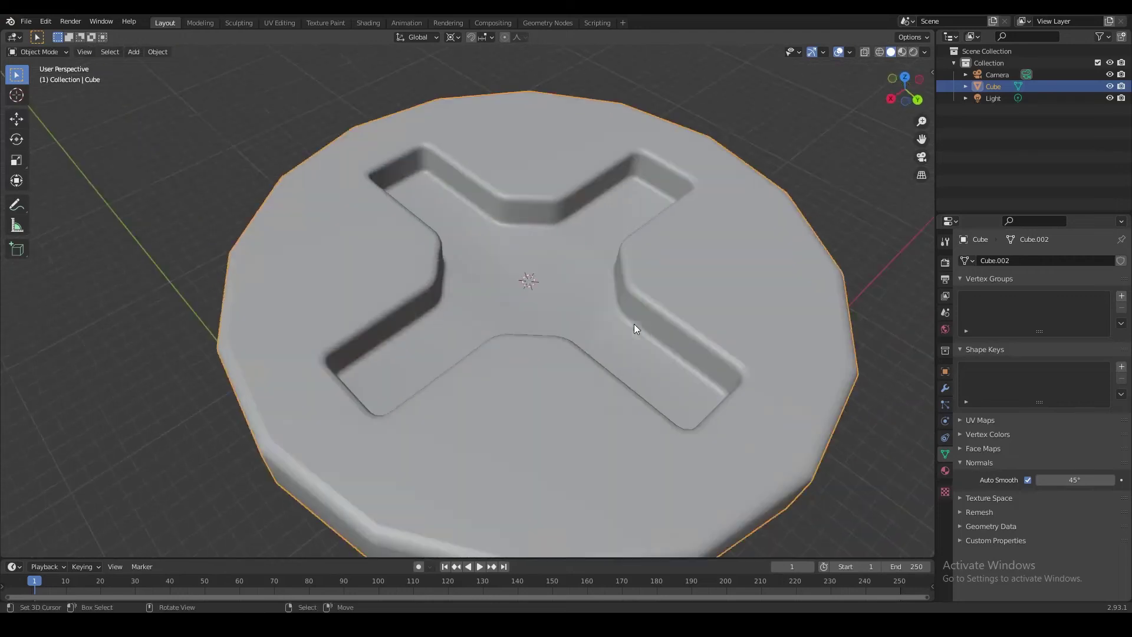
Inspect the screw head's edge loops and faces in Edit Mode with X-ray display, and return to Object Mode
key("Tab")
key("2")
right_click(533, 229, "alt")
key("3")
key("alt+z")
middle_click_drag(581, 295, 447, 256)
key("alt+z")
key("Tab")
Examine the screw mesh's edges in Edit Mode using wireframe and X-ray display, and return to Object Mode
middle_click_drag(478, 298, 420, 288)
key("Tab")
scroll(420, 288, "up", 2)
mouse_move(448, 239)
middle_mouse_down()
mouse_move(425, 261)
mouse_move(490, 300)
mouse_move(475, 276)
middle_mouse_up()
scroll(425, 261, "down", 2)
key("alt+z")
key("shift+z")
scroll(425, 207, "up", 2)
key("2")
right_click(426, 170, "shift")
scroll(461, 248, "down", 2)
key("shift+z")
mouse_move(498, 199)
middle_mouse_down()
mouse_move(505, 245)
mouse_move(479, 293)
mouse_move(493, 265)
middle_mouse_up()
key("alt+z")
key("Tab")
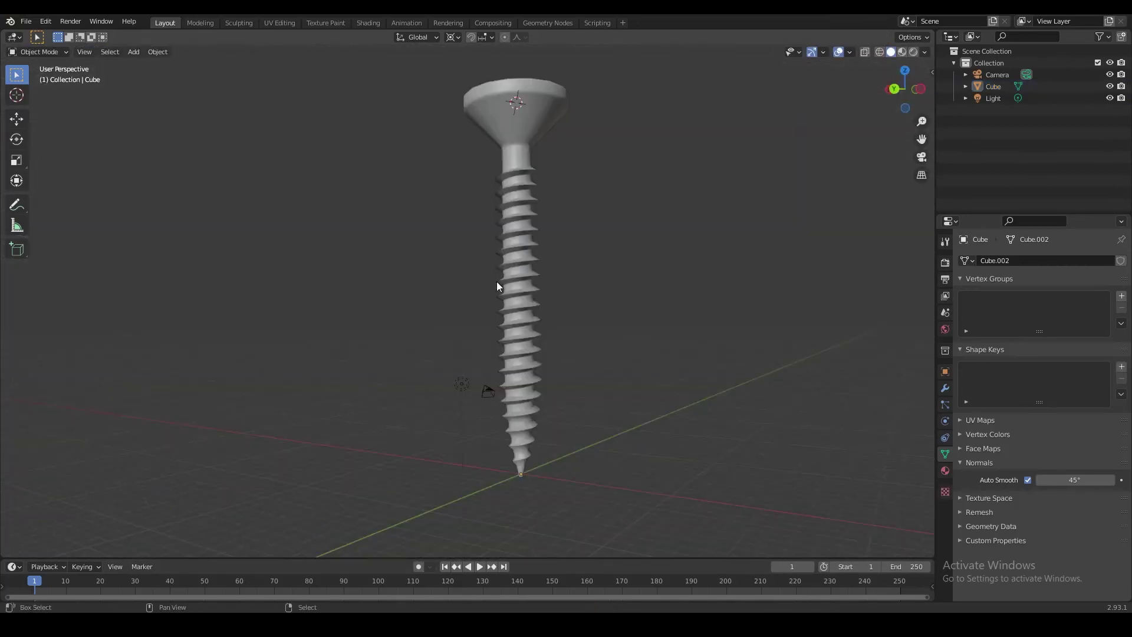
Select the screw in Object Mode and switch to the Shading workspace
middle_click_drag(497, 281, 450, 260)
right_click(465, 221)
scroll(465, 221, "up", 2)
scroll(455, 246, "down", 2)
middle_click_drag(464, 221, 360, 69)
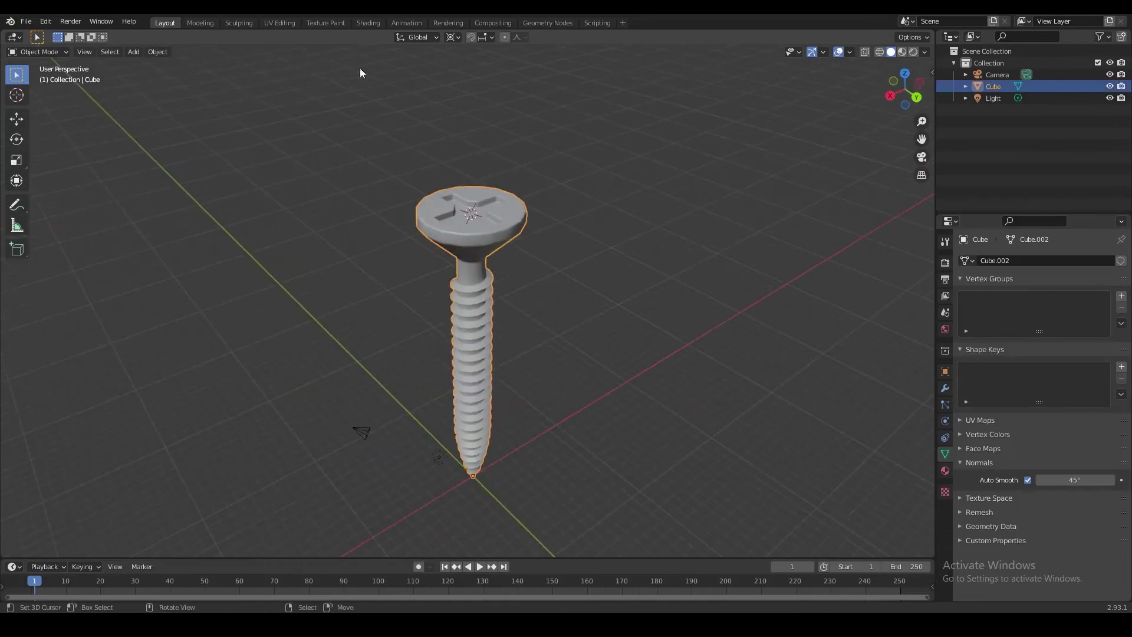
left_click(369, 24)
Delete the camera and the light from the scene
middle_click_drag(574, 232, 581, 332, "shift")
scroll(614, 244, "down", 3)
right_click(614, 213)
right_click(525, 296, "shift")
key("x")
left_click(526, 295)
Create a new material for the screw in the shader editor
scroll(570, 197, "down", 3)
middle_click_drag(571, 197, 545, 303, "shift")
middle_click_drag(511, 219, 569, 335)
left_click(468, 275)
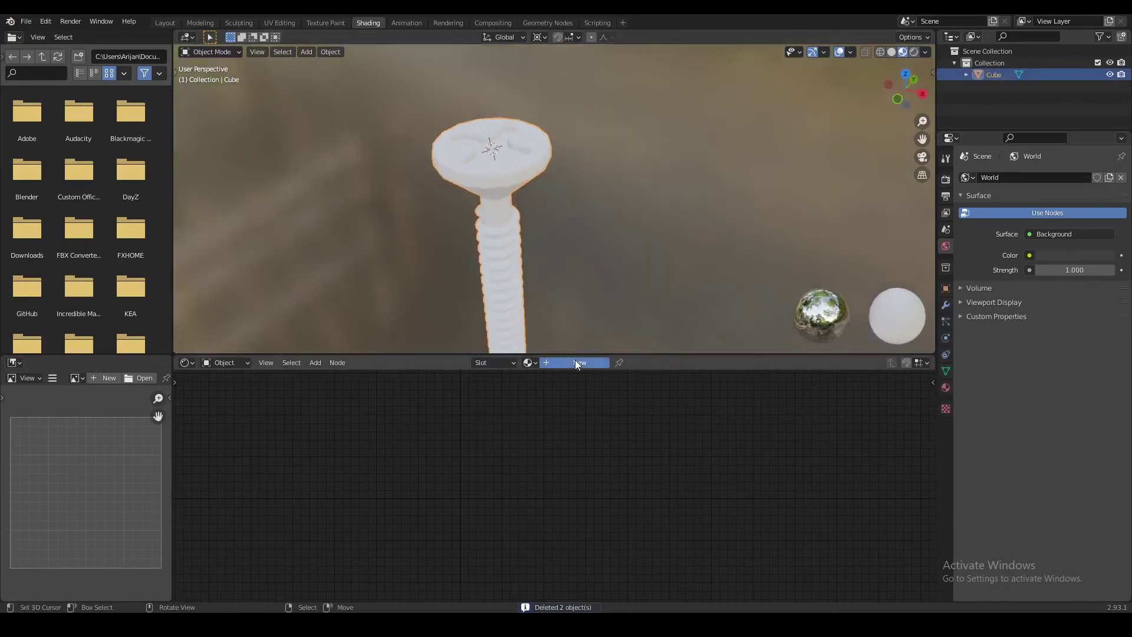
left_click(577, 362)
scroll(543, 388, "down", 2)
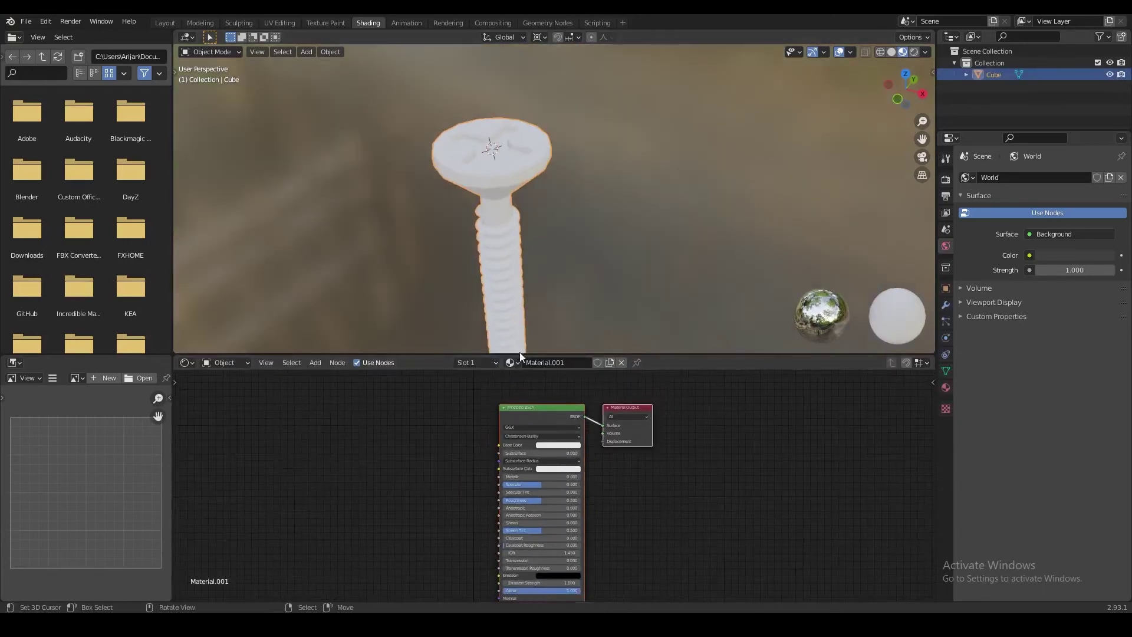
Set the material's Metallic value to 1.000 and darken its Base Color to a neutral grey
left_click_drag(519, 355, 519, 340)
scroll(543, 425, "up", 2)
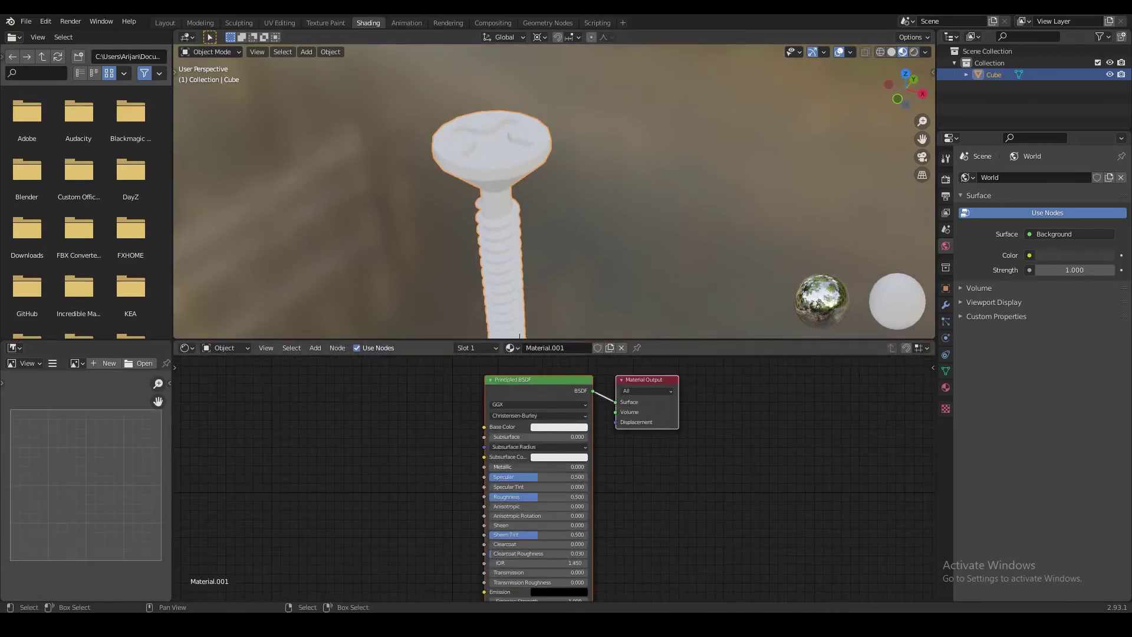
left_click_drag(530, 467, 725, 461)
left_click(555, 426)
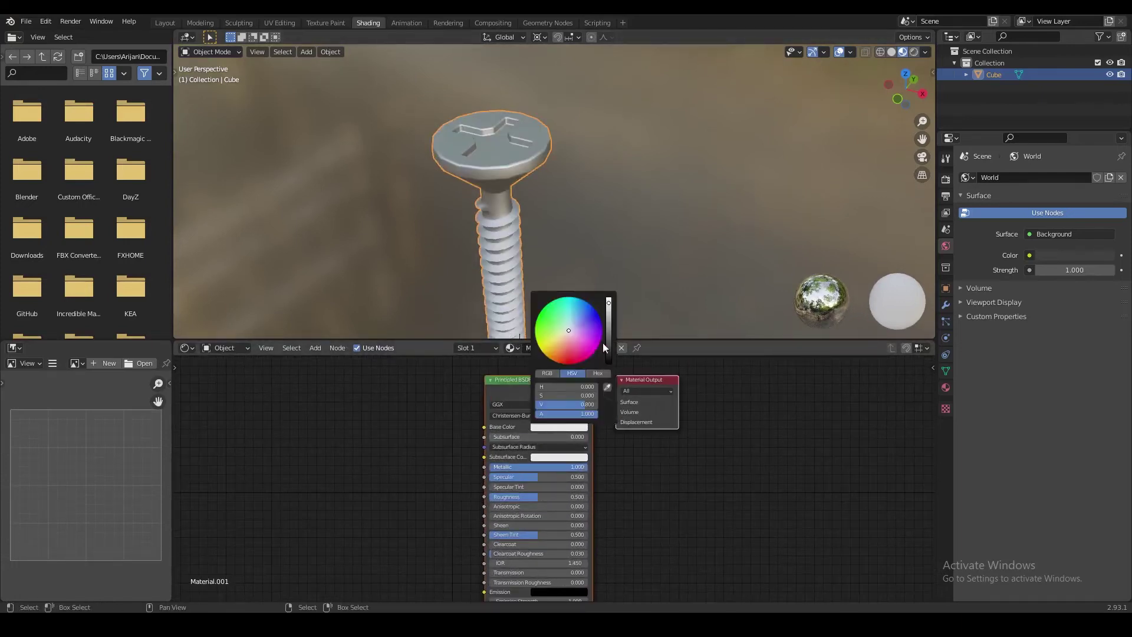
left_click(609, 310)
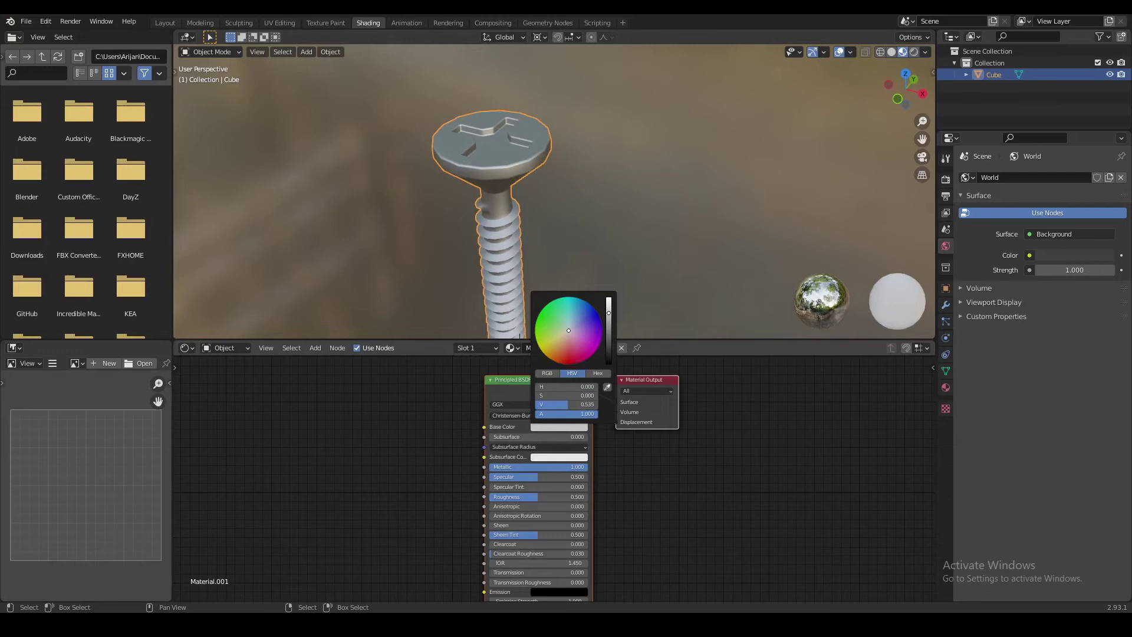
Add Texture Coordinate, Mapping and Image Texture nodes feeding the Base Color of the screw's Principled BSDF with Node Wrangler
middle_click_drag(328, 268, 557, 211)
key("alt+a")
right_click(528, 218)
middle_click_drag(518, 230, 415, 229, "shift")
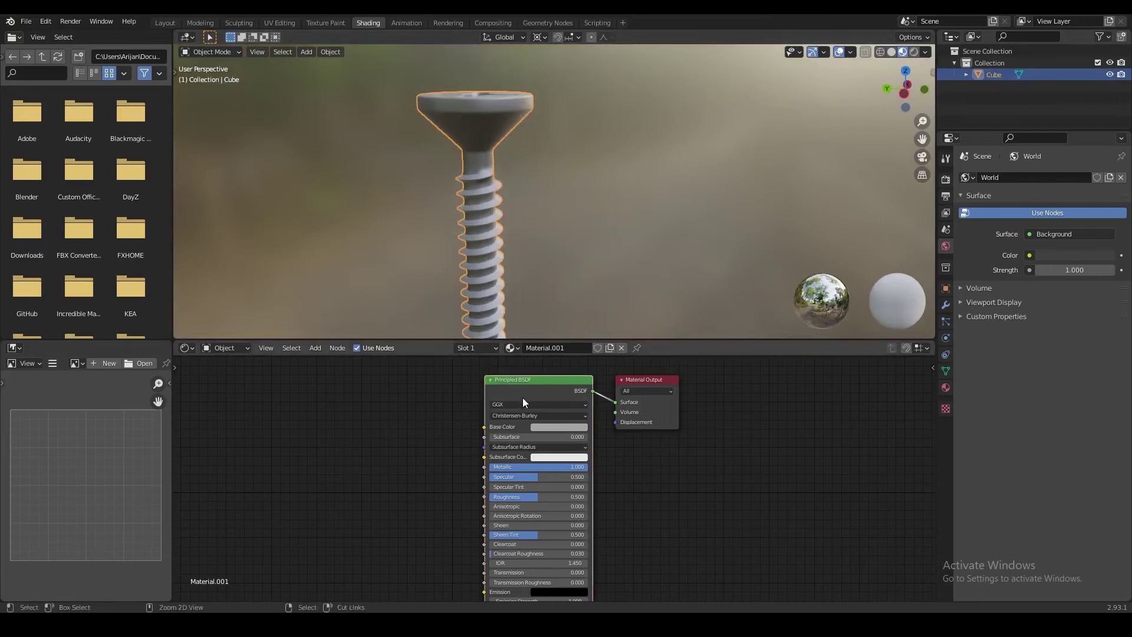
scroll(524, 391, "up", 2)
mouse_move(529, 383)
left_mouse_down()
mouse_move(536, 412)
mouse_move(529, 383)
left_mouse_up()
scroll(532, 379, "down", 2)
middle_click_drag(532, 379, 554, 388)
key("ctrl+t")
key("g")
left_click(530, 382)
middle_click_drag(437, 404, 529, 401)
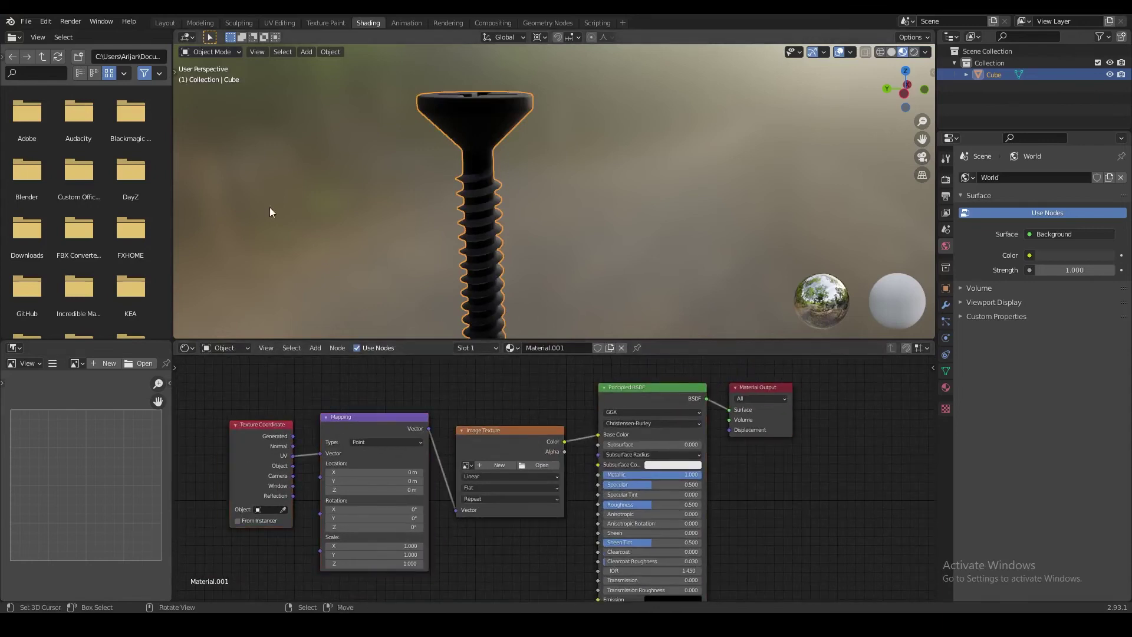
Search the preferences' add-ons for "node wrangler" to check that the add-on is enabled, and close the preferences
left_click(47, 22)
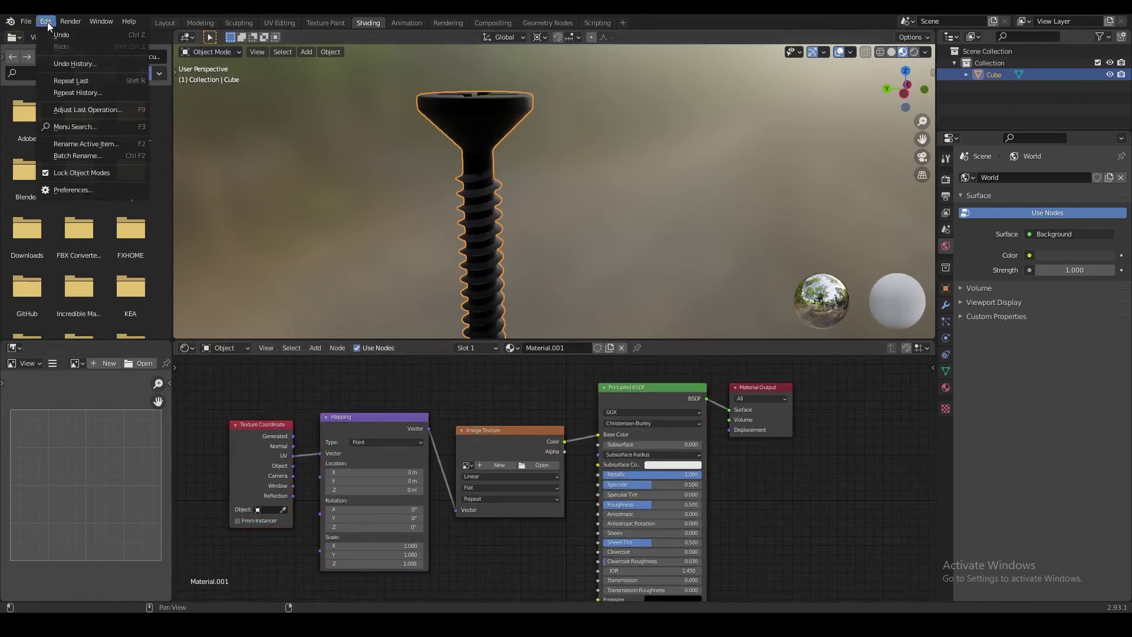
left_click(72, 190)
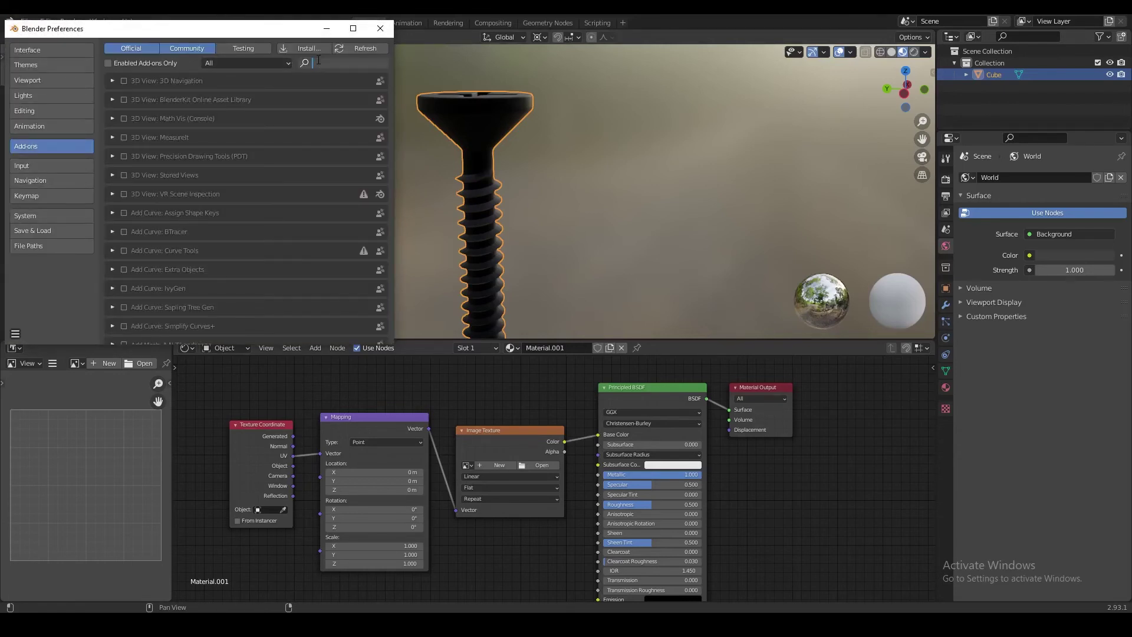
type("node wrangler")
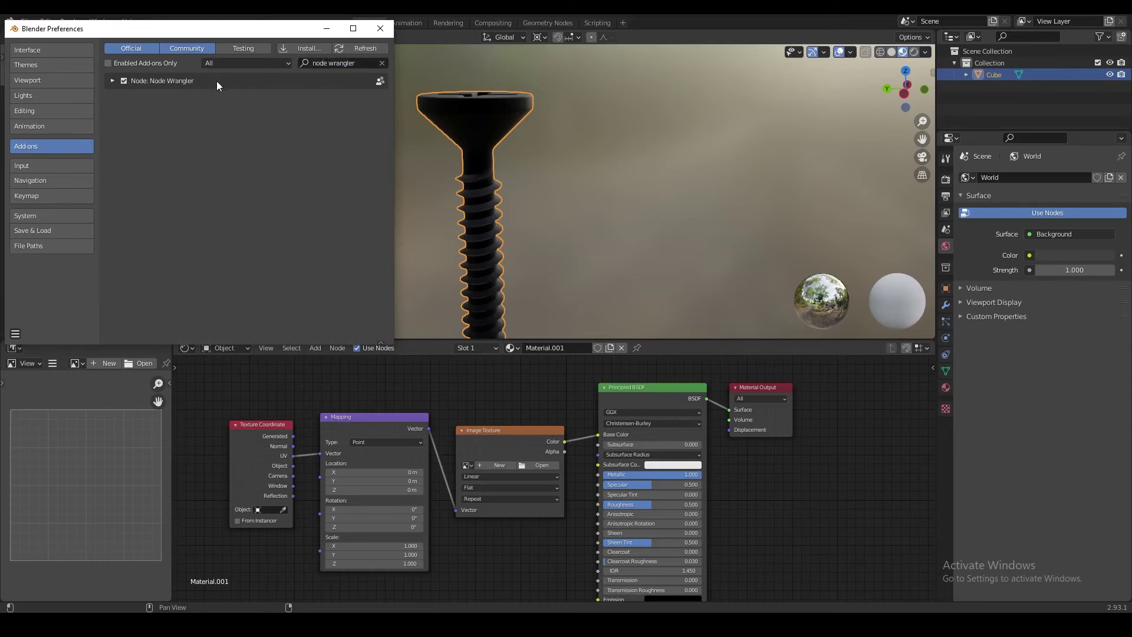
left_click(391, 31)
scroll(638, 395, "down", 1)
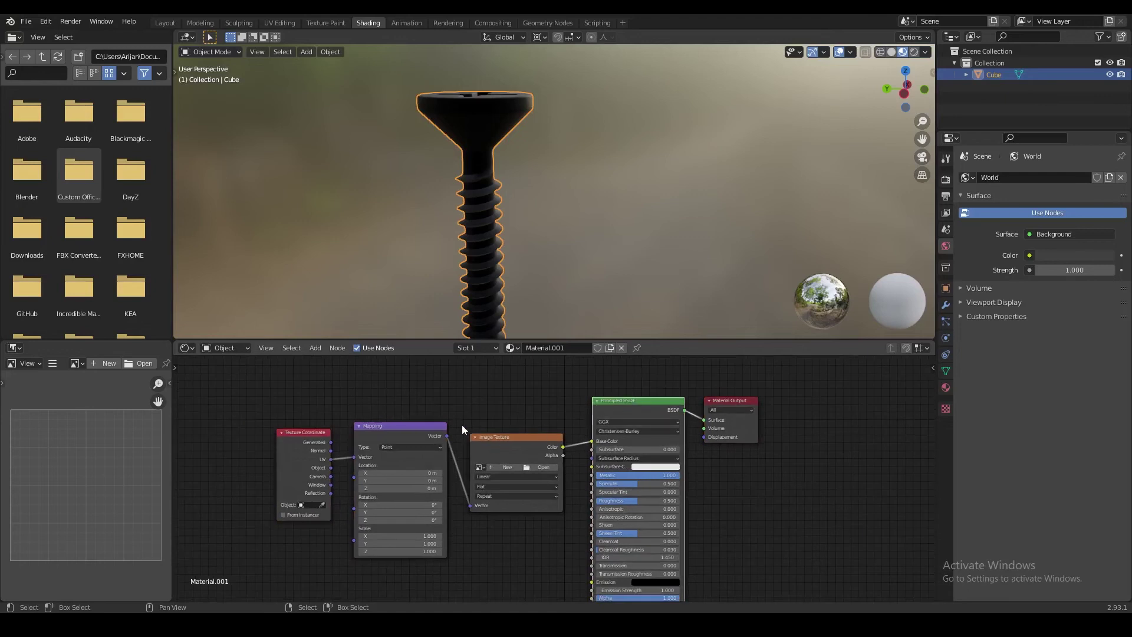
left_click_drag(437, 479, 529, 500)
key("g")
right_click(529, 499)
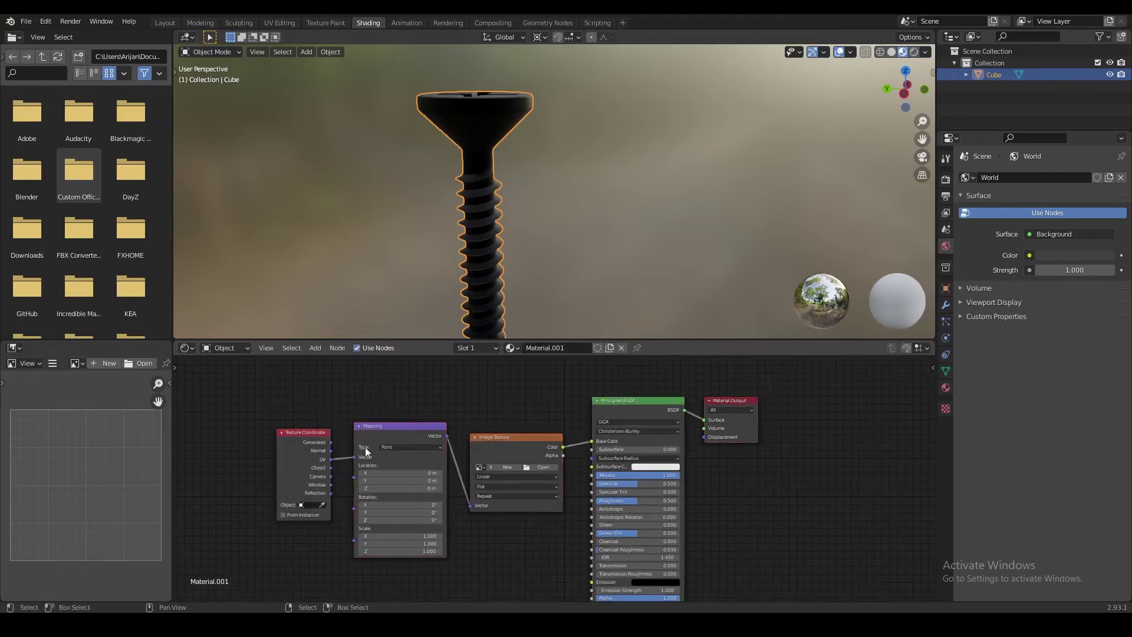
key("Escape")
scroll(484, 496, "up", 3)
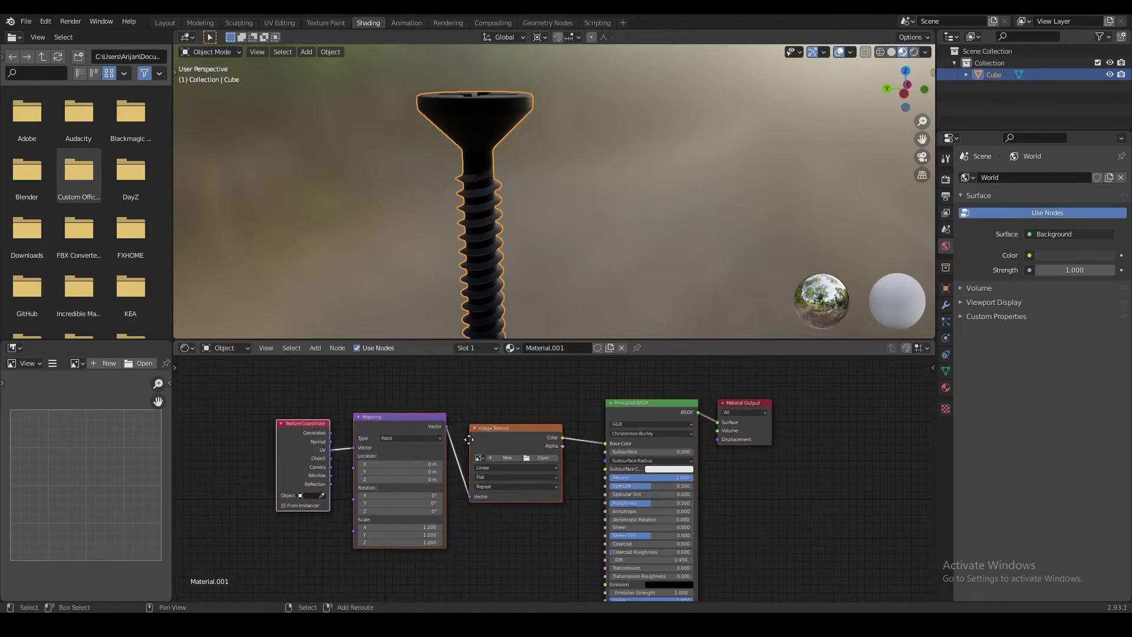
Load the Scratches.jpg image into the Image Texture node
middle_click_drag(532, 427, 471, 422)
middle_click_drag(472, 259, 525, 280)
scroll(526, 281, "up", 4)
scroll(531, 420, "up", 1)
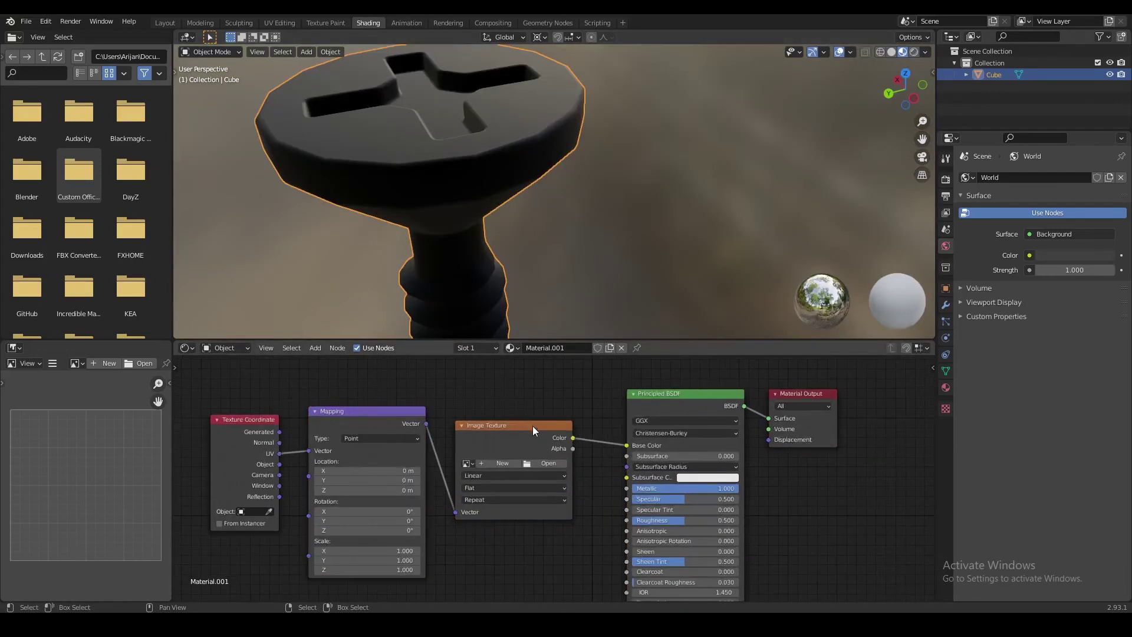
left_click(546, 463)
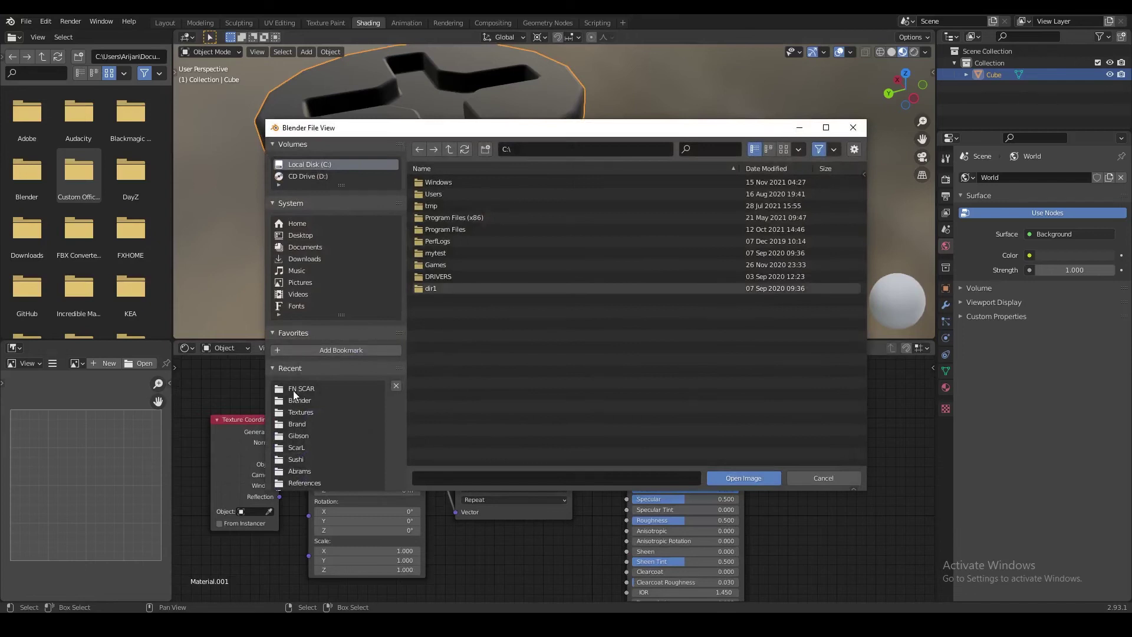
left_click(302, 407)
scroll(309, 398, "down", 1)
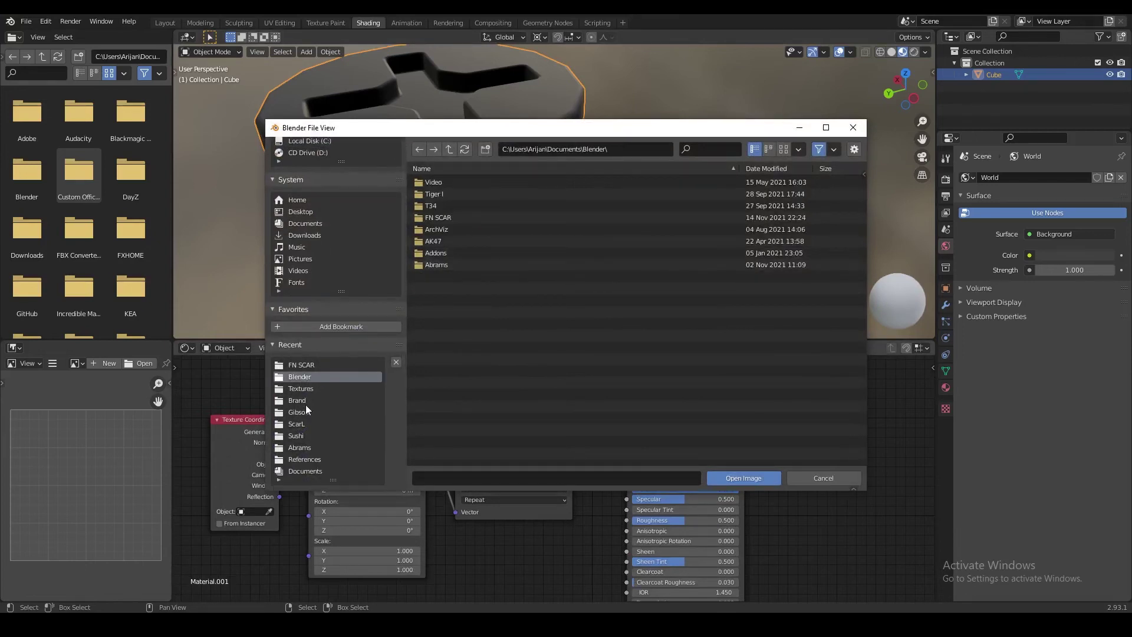
double_click(453, 207)
middle_click_drag(553, 228, 513, 313)
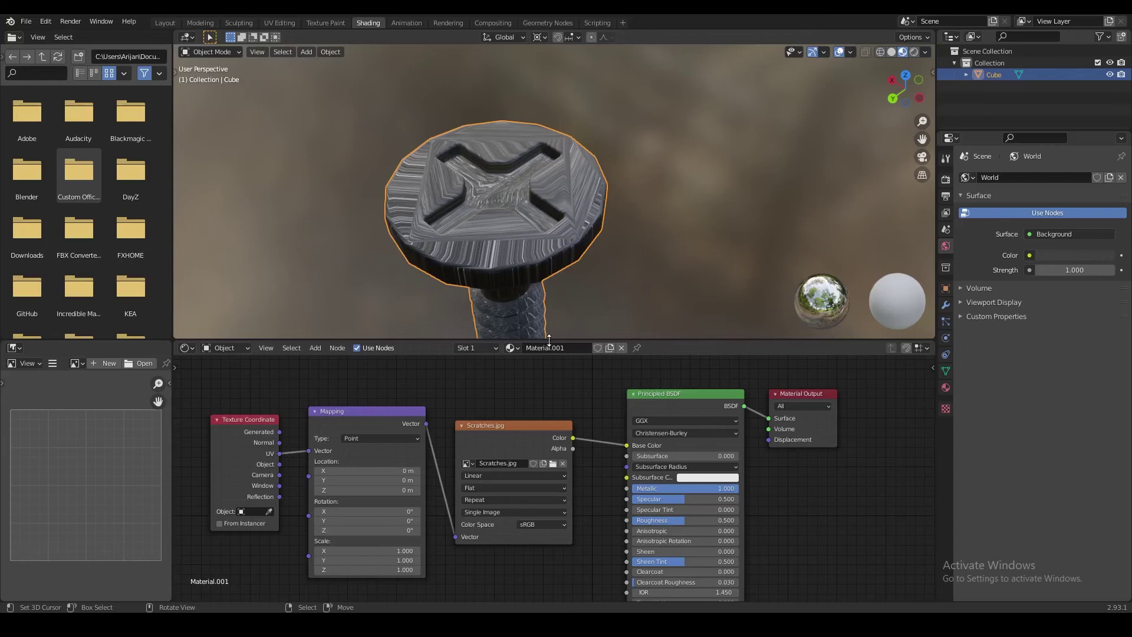
Connect the Texture Coordinate node's Generated output to the Mapping node's Vector input in place of UV
left_click_drag(549, 341, 549, 402)
mouse_move(523, 307)
middle_mouse_down()
mouse_move(553, 310)
mouse_move(510, 304)
middle_mouse_up()
scroll(554, 310, "up", 1)
middle_click_drag(306, 462, 352, 459)
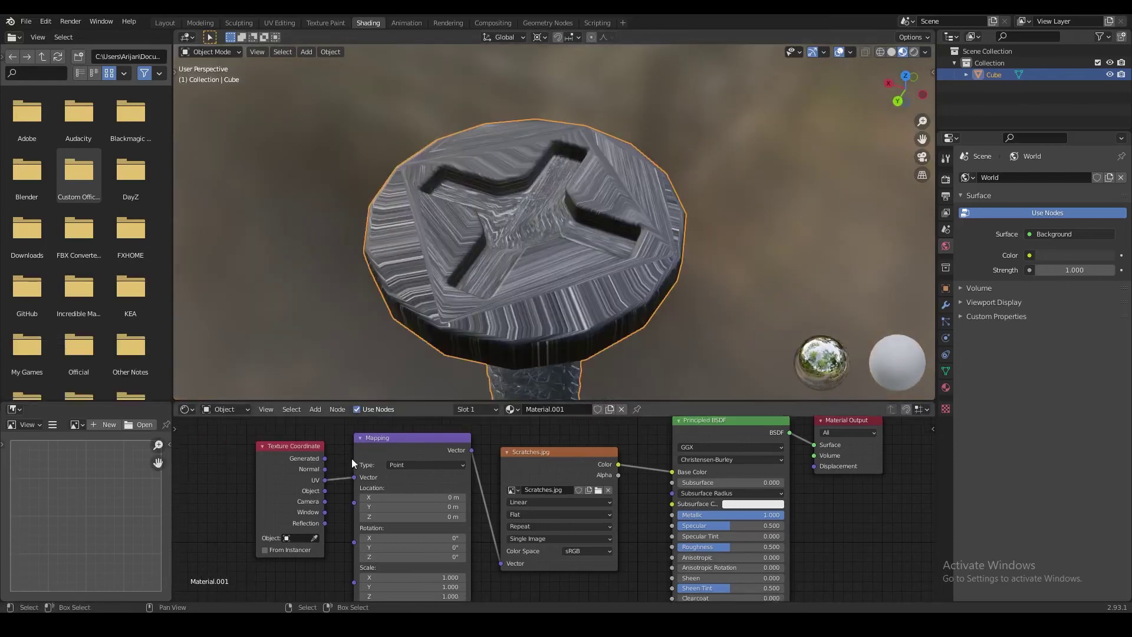
scroll(351, 458, "up", 2)
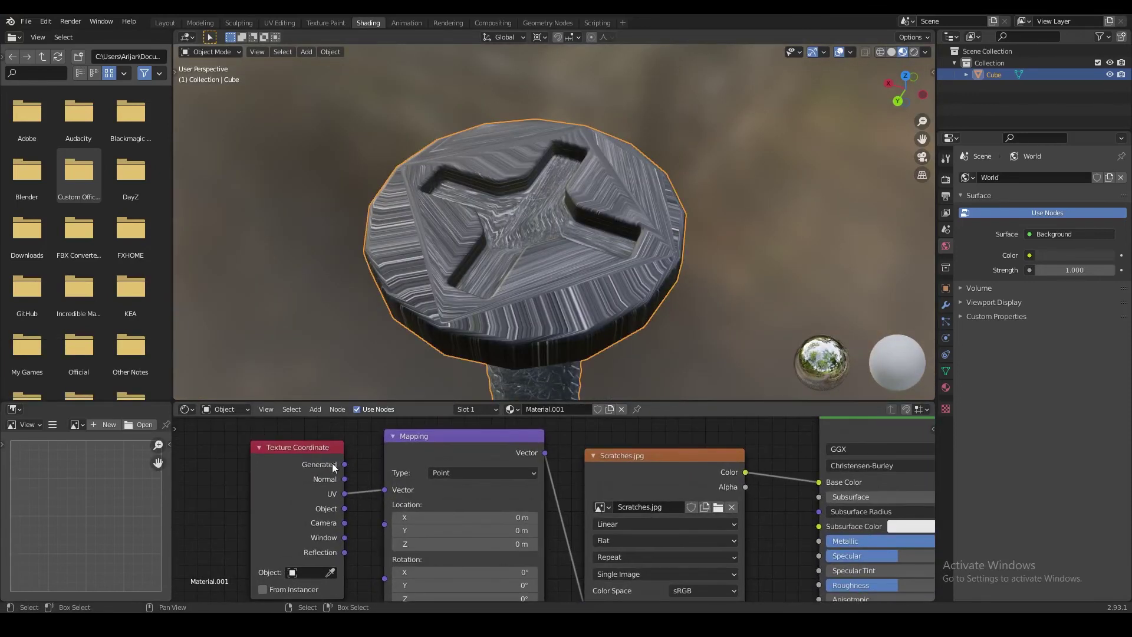
left_click_drag(384, 484, 384, 487)
Set the scratches texture's projection to Box and check its look on the screw with the object deselected
middle_click_drag(509, 344, 558, 507)
left_click(557, 507)
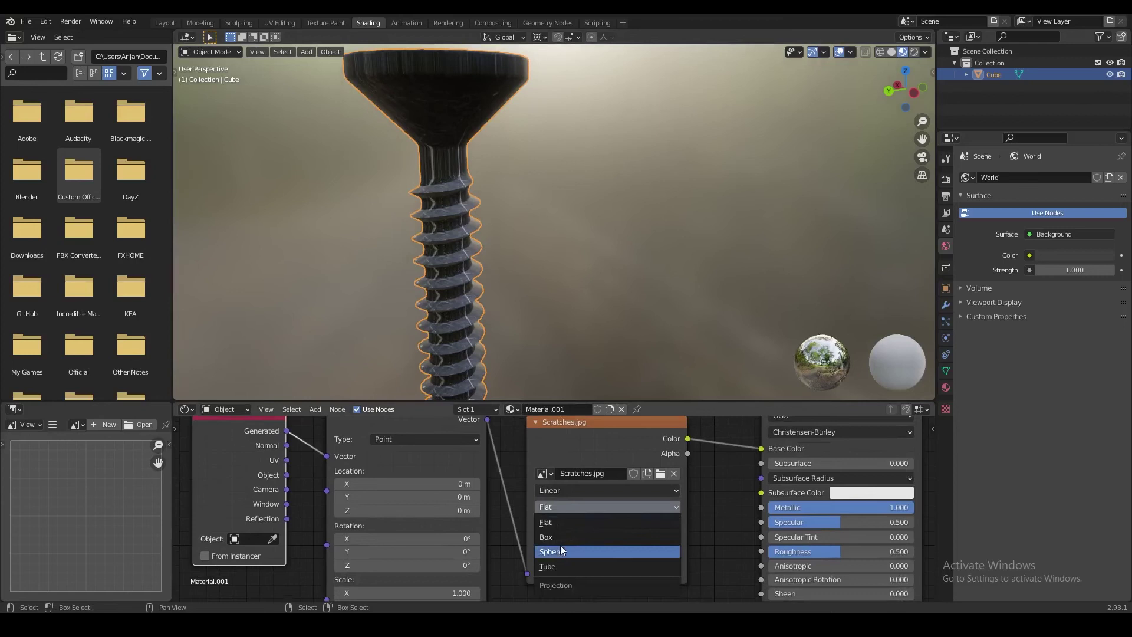
left_click(557, 537)
middle_click_drag(501, 291, 572, 304, "shift")
scroll(582, 316, "down", 4)
key("alt+a")
scroll(608, 299, "up", 3)
Set the Mapping node's Scale to 0.5 on X, Y and Z
middle_click_drag(423, 594, 416, 526)
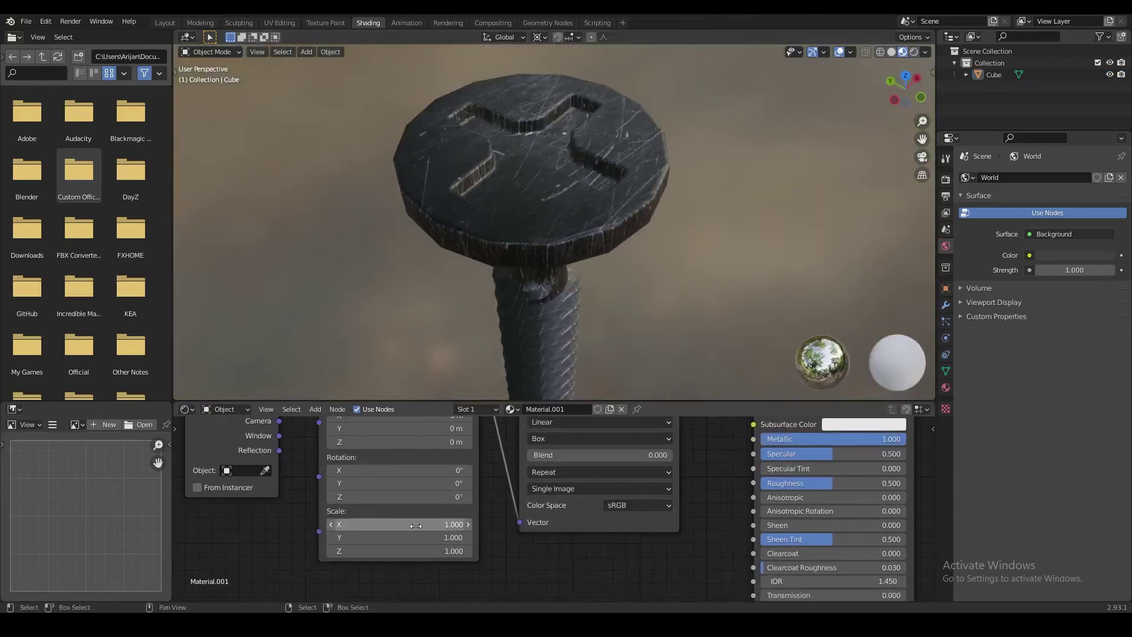
type("0.5")
key("Tab")
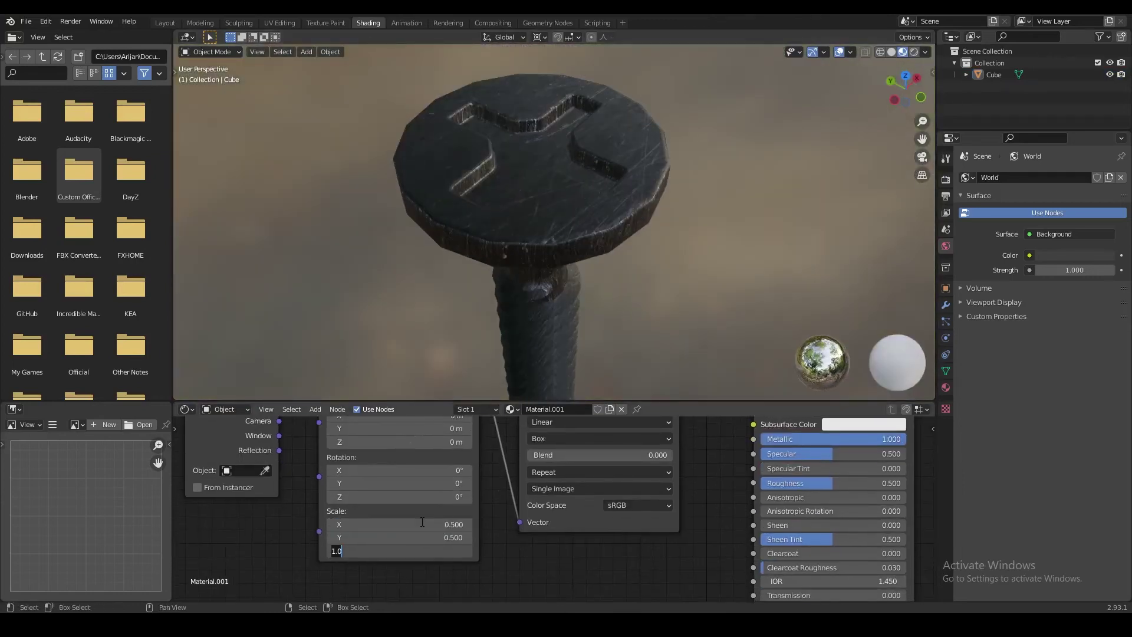
middle_click_drag(548, 319, 579, 305)
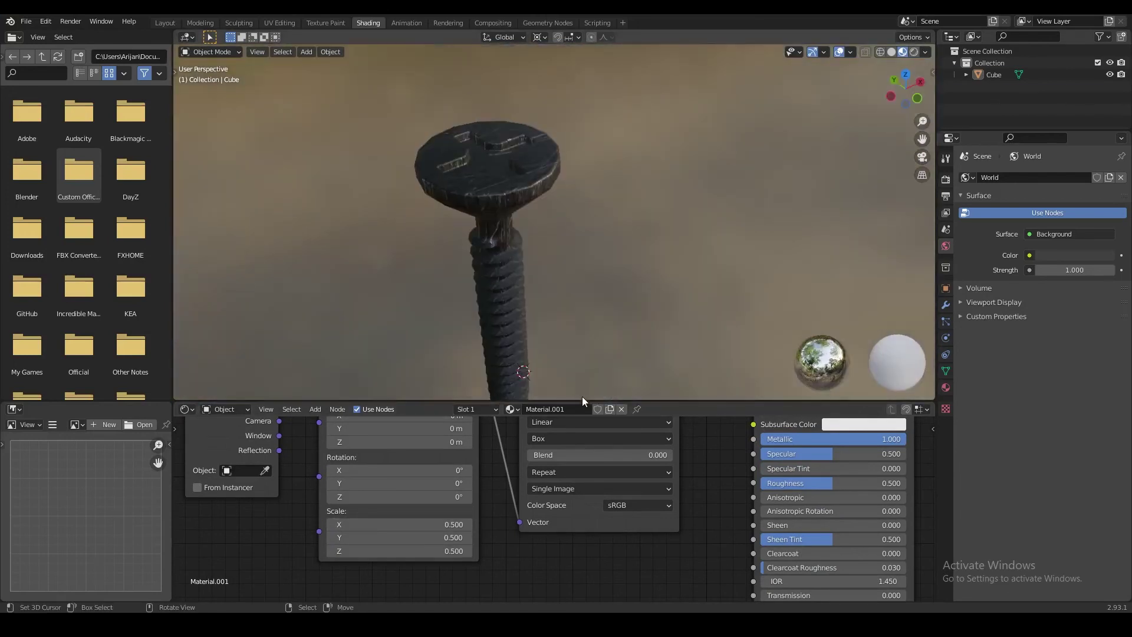
Reconnect the scratches texture's Color output from Base Color to Roughness and set its color space to Non-Color
left_click_drag(584, 401, 583, 292)
scroll(550, 219, "down", 2)
scroll(568, 253, "up", 2)
mouse_move(550, 218)
middle_mouse_down("shift")
mouse_move(568, 254)
mouse_move(552, 225)
middle_mouse_up("shift")
key("Home")
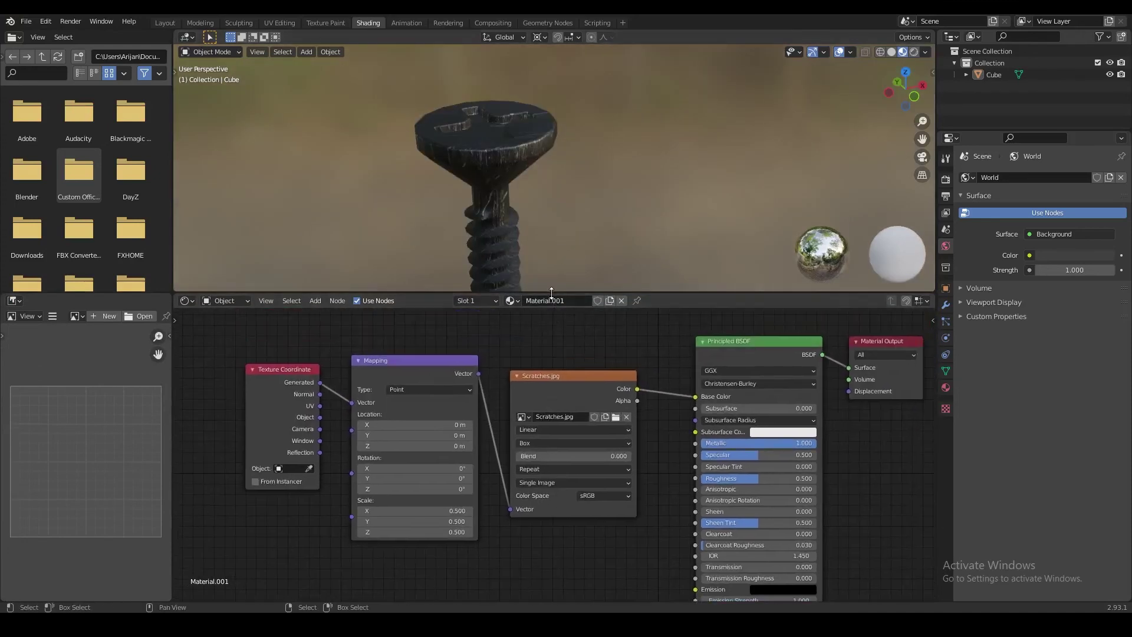
left_click_drag(551, 293, 552, 302)
middle_click_drag(601, 398, 572, 402)
scroll(572, 402, "up", 2)
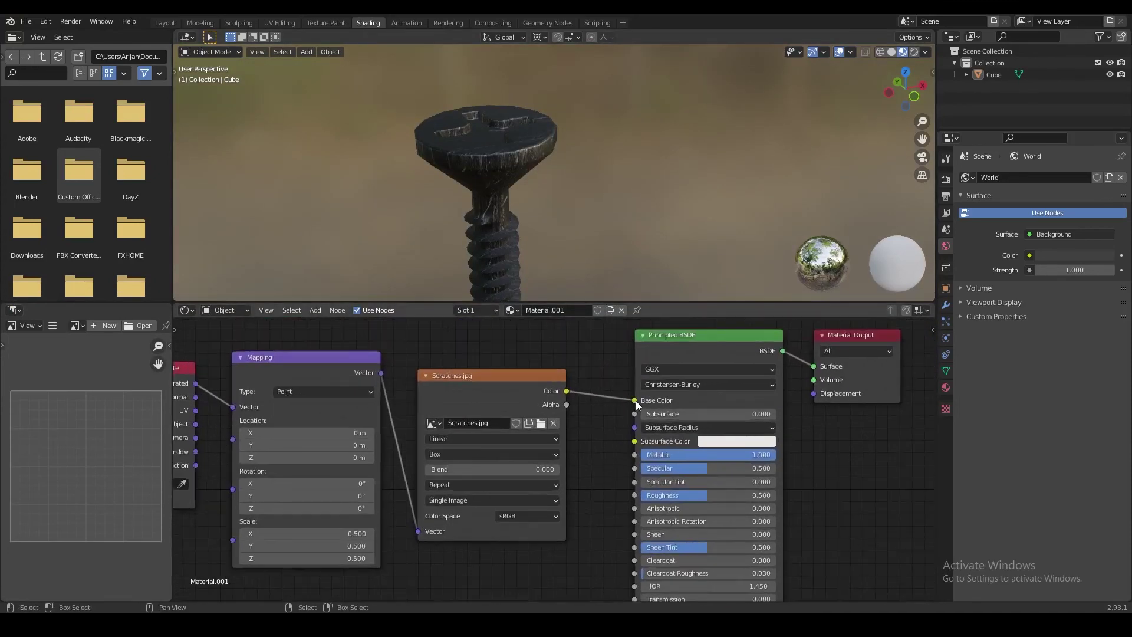
left_click_drag(635, 486, 636, 497)
left_click(540, 514)
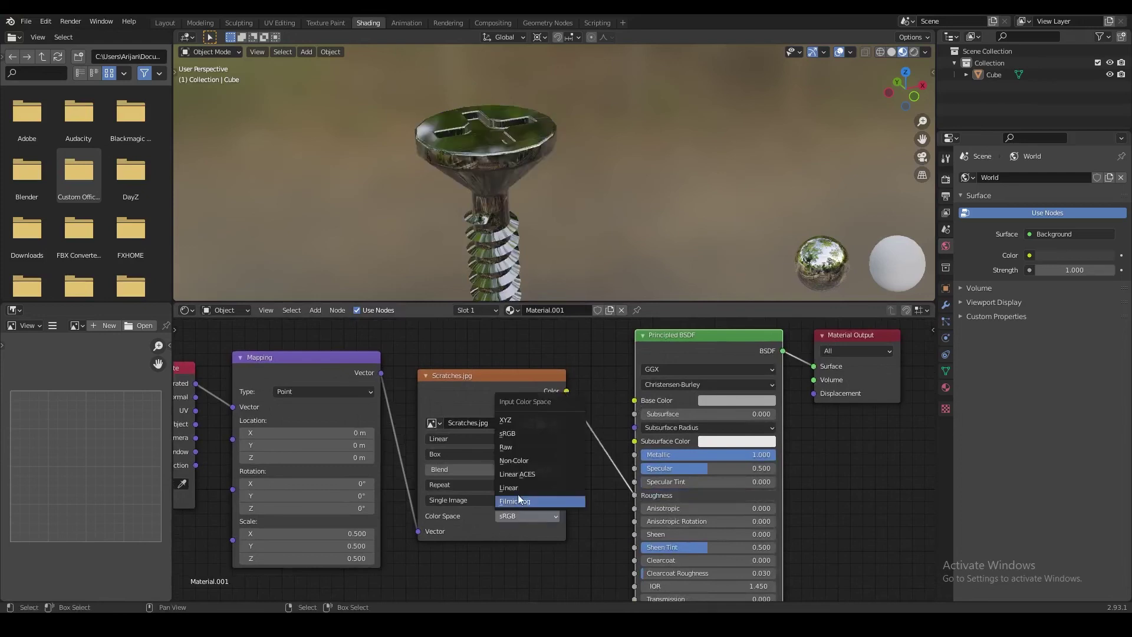
left_click(522, 462)
Move the texture nodes aside and insert a ColorRamp between the scratches texture and the Roughness input
middle_click_drag(453, 203, 490, 210)
scroll(525, 336, "down", 4)
key("b")
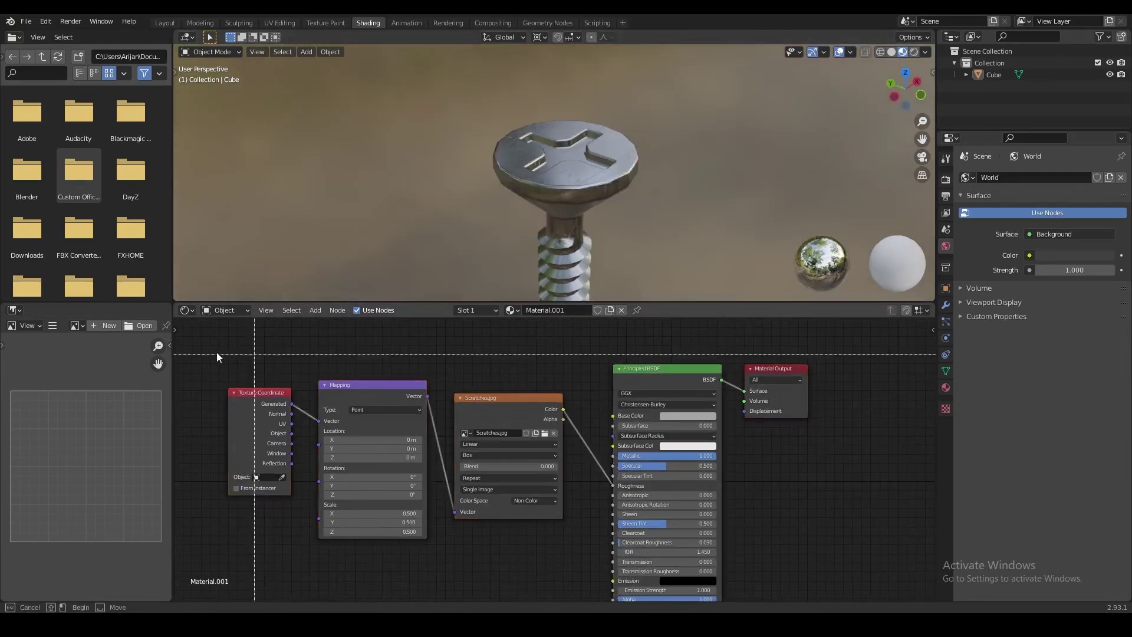
left_click_drag(217, 353, 530, 470)
key("g")
left_click_drag(404, 486, 391, 488)
key("shift+a")
left_click(484, 401)
type("col")
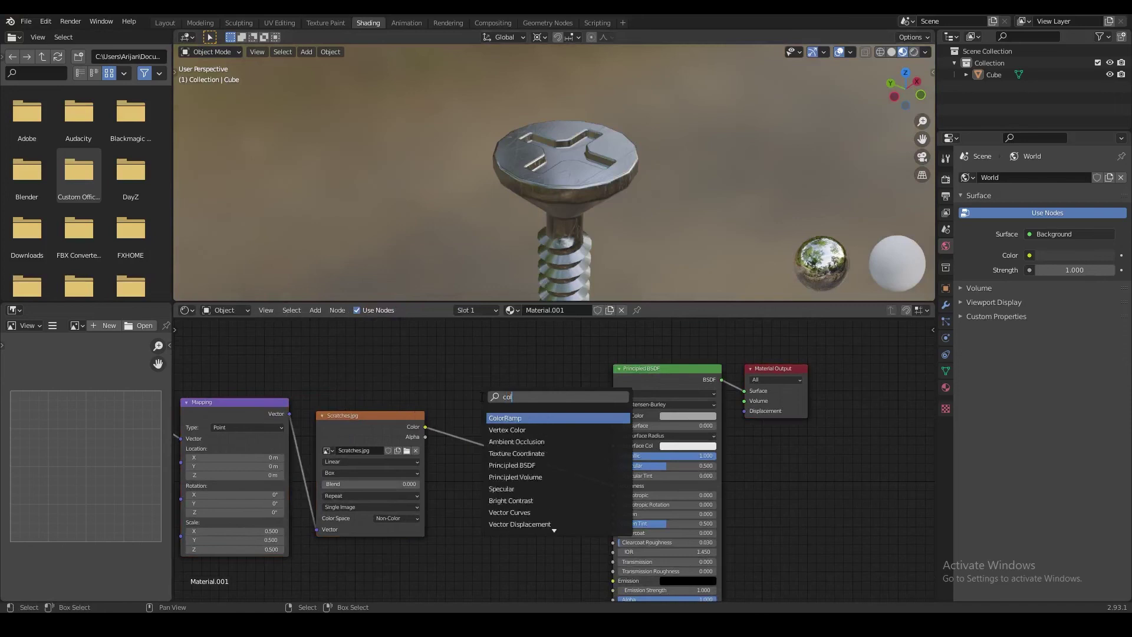
left_click(534, 418)
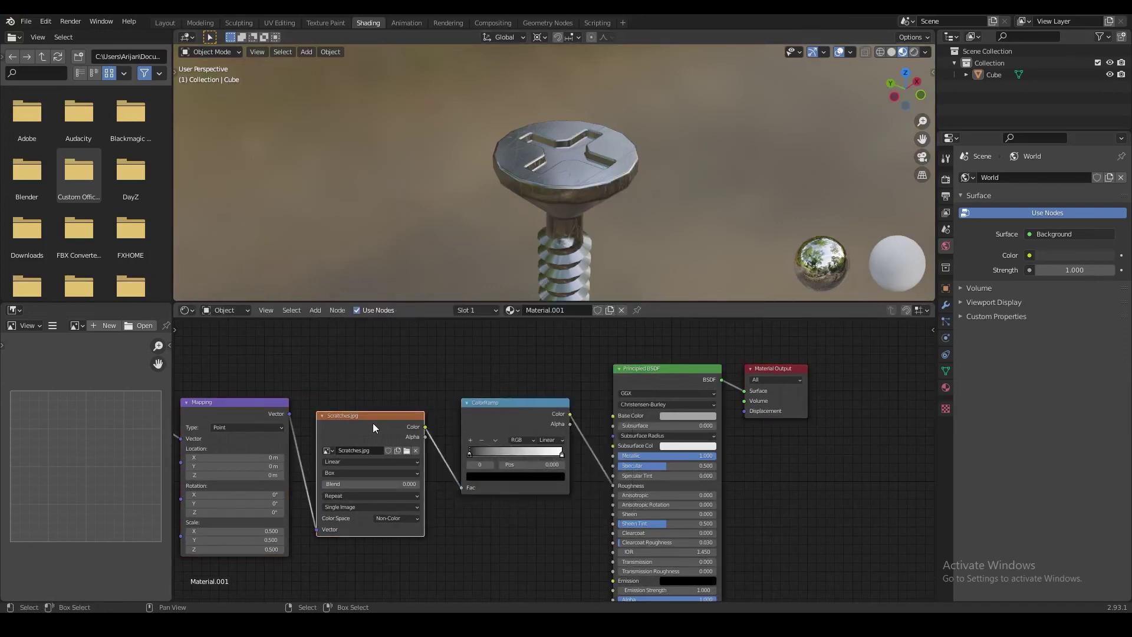
left_click(519, 403)
Tighten the ColorRamp by moving the black stop inward and the white stop to about position 0.623
scroll(513, 457, "up", 4)
scroll(578, 256, "up", 1)
middle_click_drag(536, 263, 466, 288)
left_click_drag(437, 454, 453, 454)
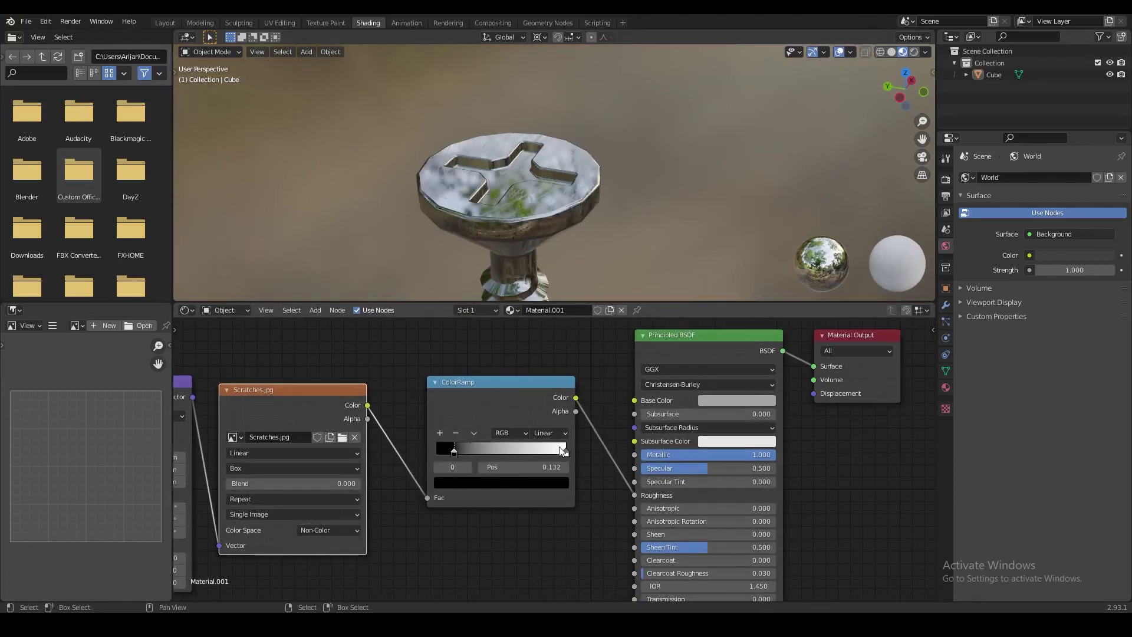
left_click_drag(565, 452, 517, 454)
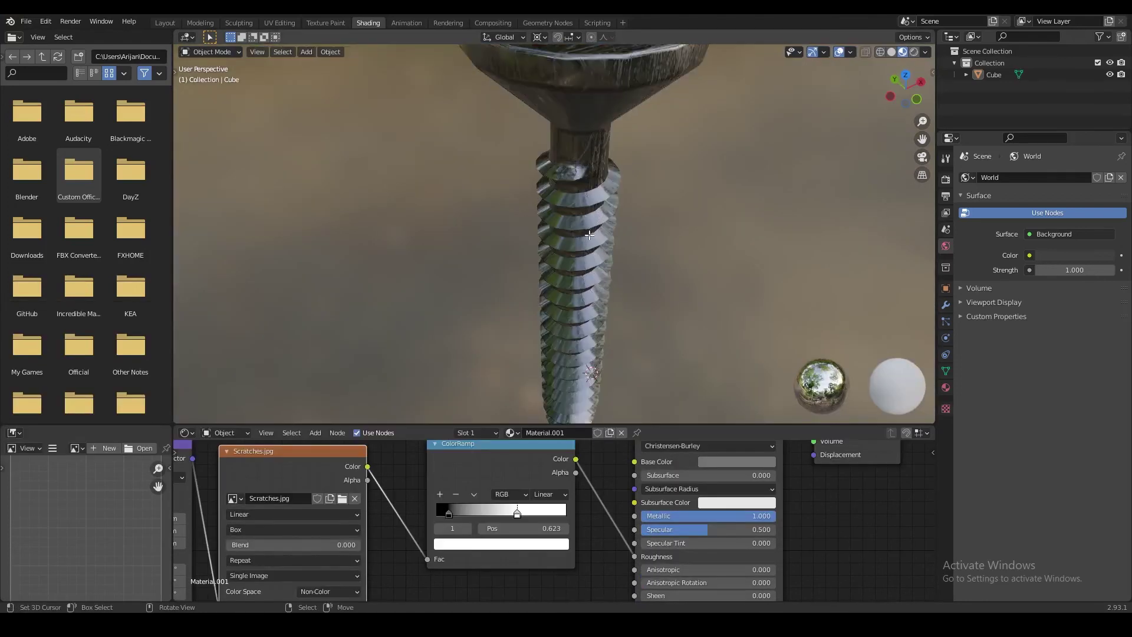
Select the outer spiral edge of the screw thread in Edit Mode
middle_click_drag(530, 242, 513, 195)
middle_click_drag(541, 236, 517, 227)
key("shift+z")
middle_click_drag(536, 298, 552, 269, "shift")
key("shift+z")
middle_click_drag(517, 220, 536, 412, "shift")
middle_click_drag(538, 155, 542, 207)
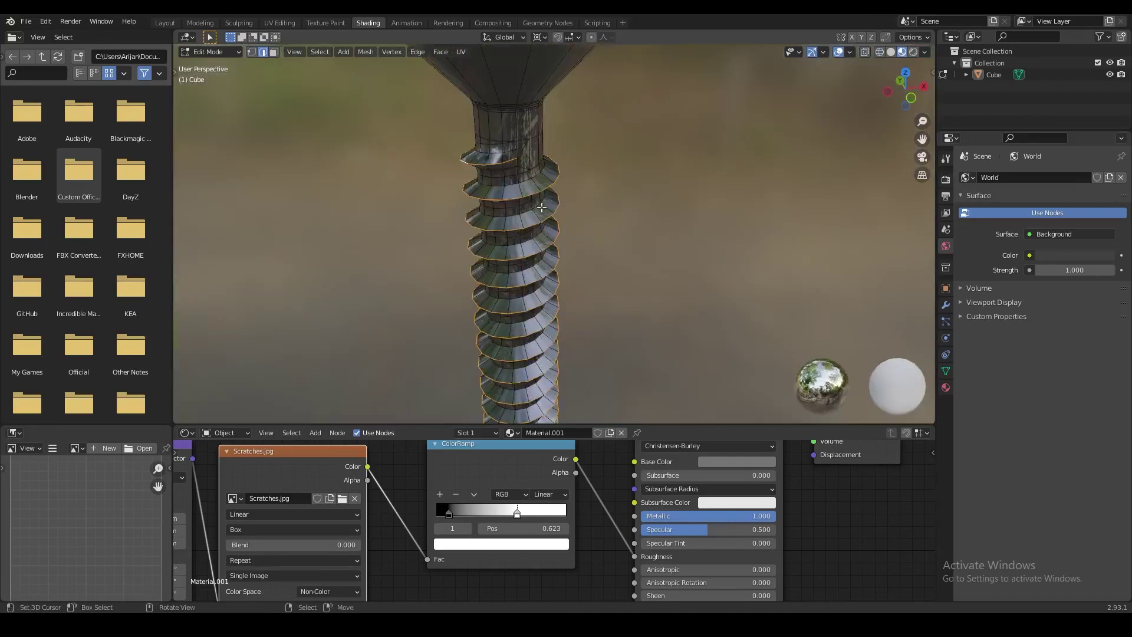
Bevel the selected outer thread edge narrowly with multiple segments
scroll(542, 207, "up", 6)
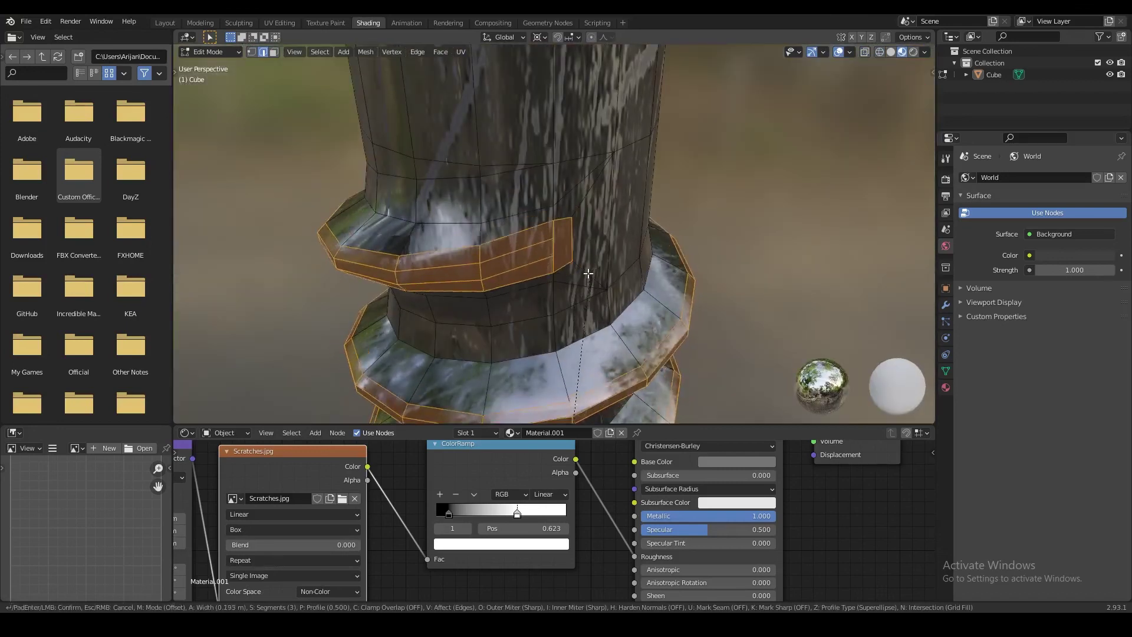
scroll(585, 276, "up", 1)
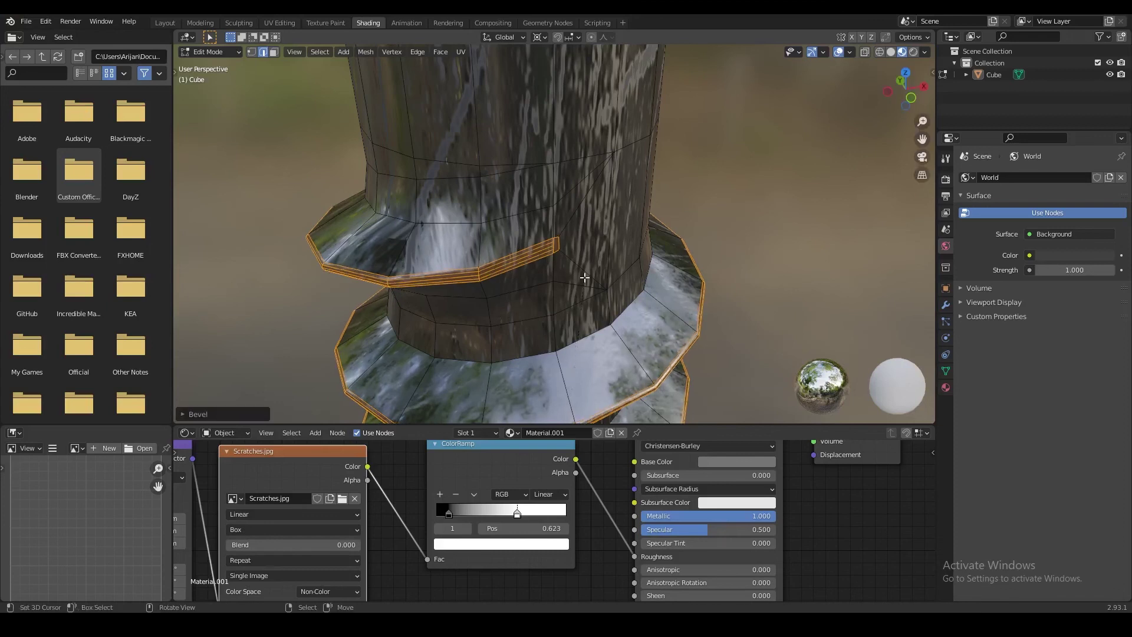
scroll(584, 277, "down", 8)
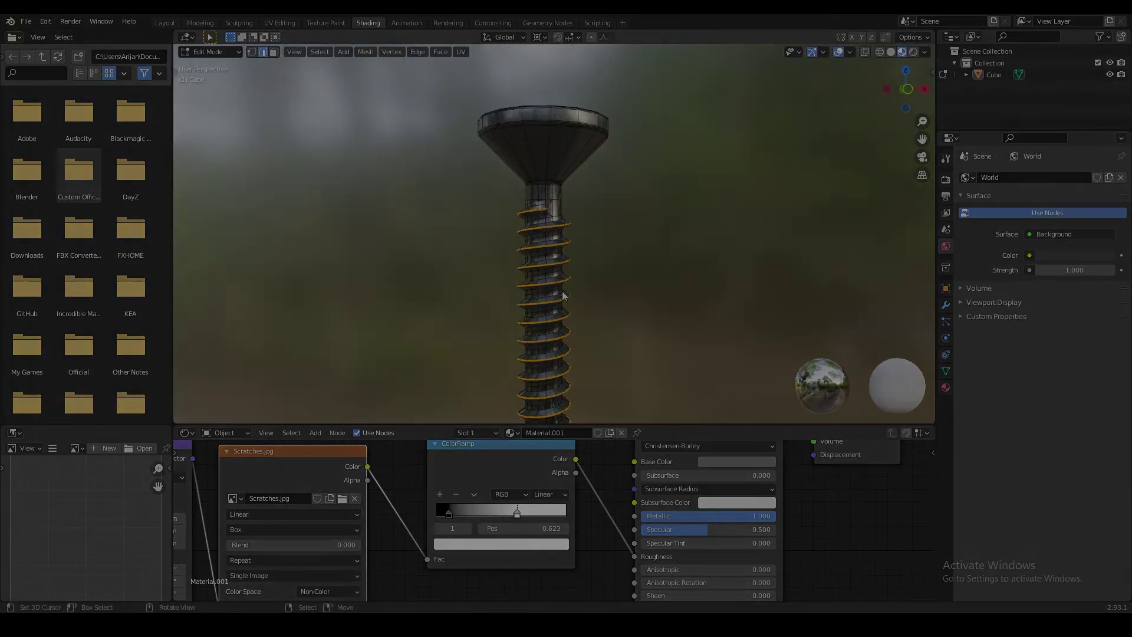